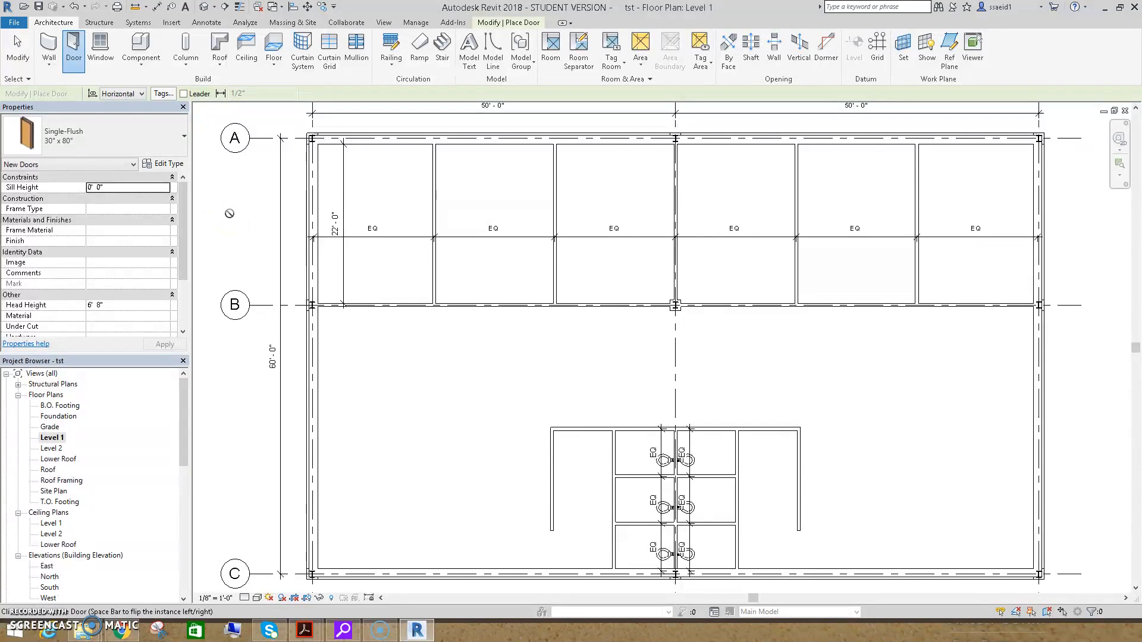
Place a Single-Flush 34" x 80" door midway along the grid B wall of the westernmost room, about 8' from each side wall
click(249, 223)
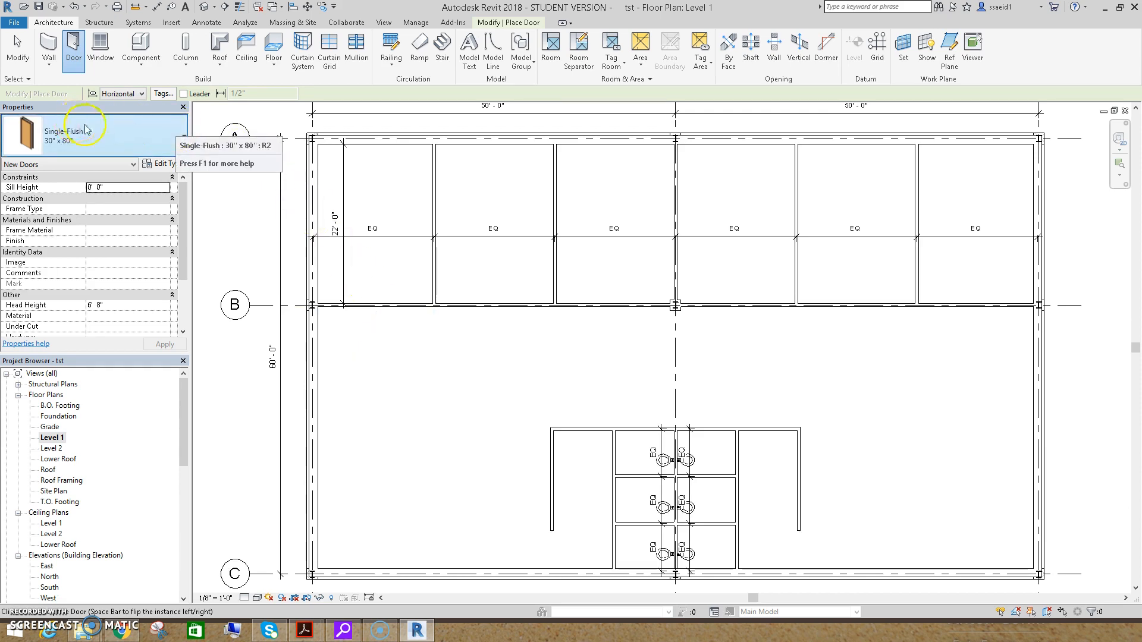
click(169, 146)
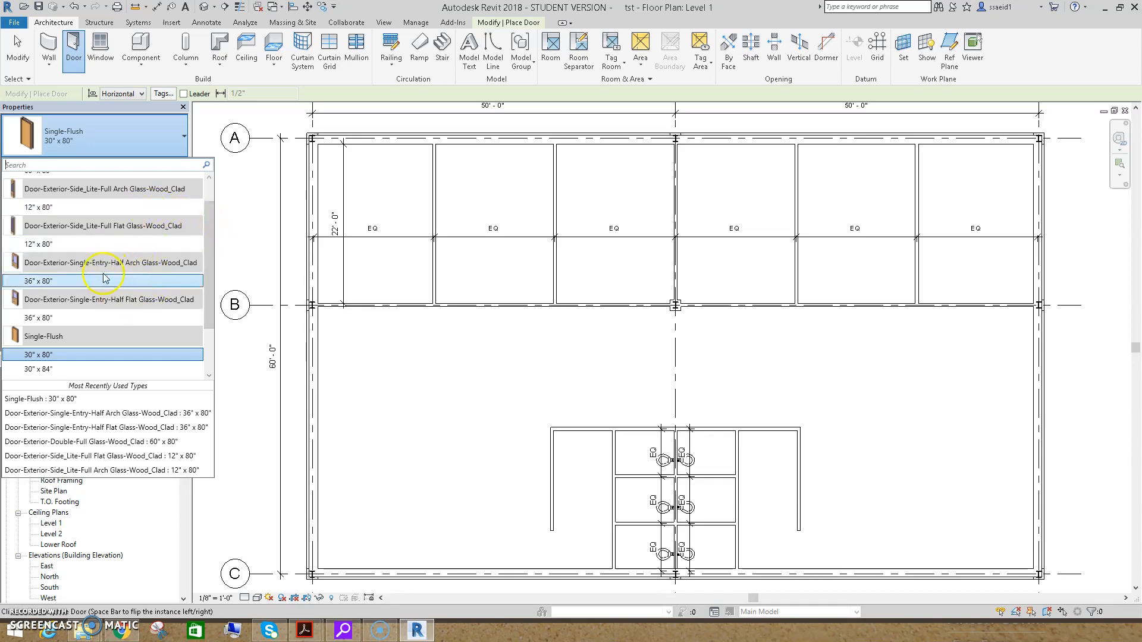
scroll(94, 279, up, 1)
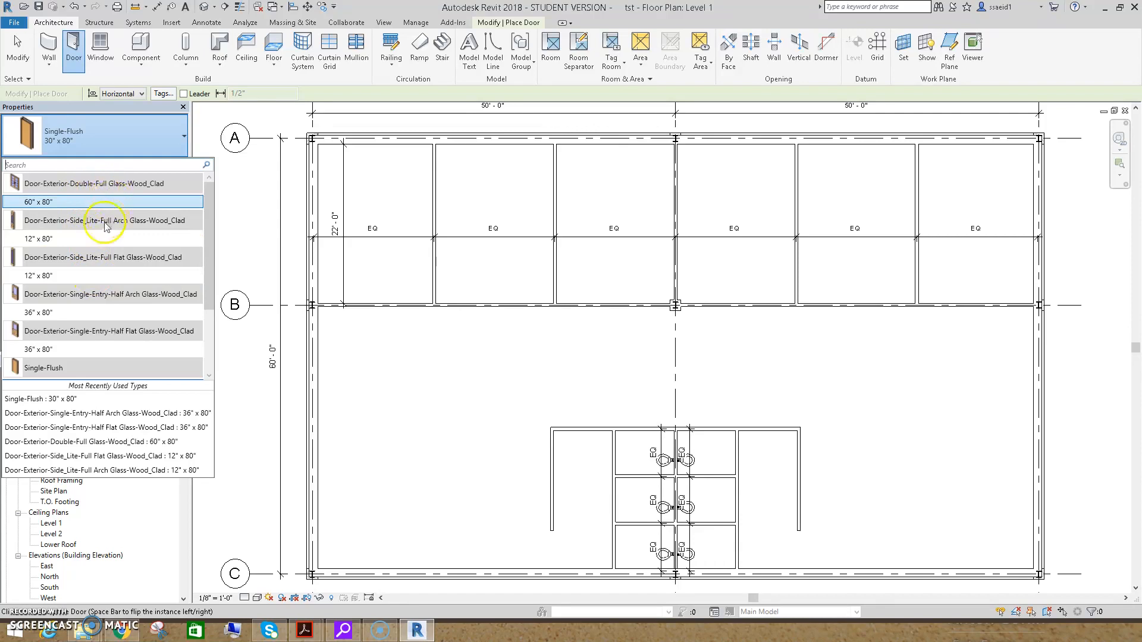
mouse_move(86, 226)
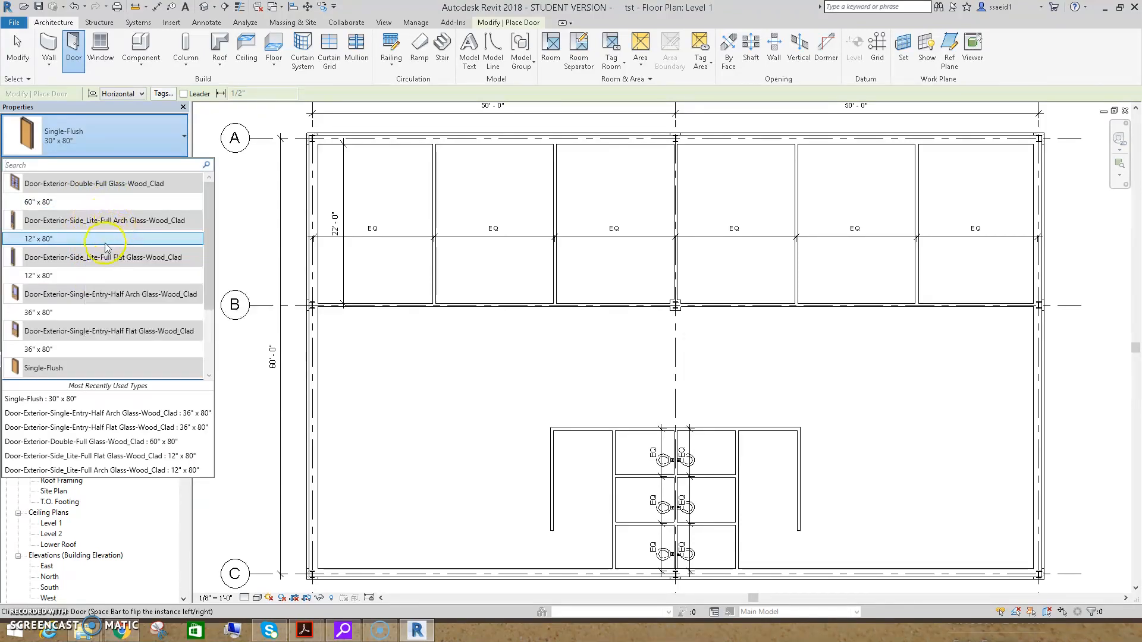
mouse_move(91, 302)
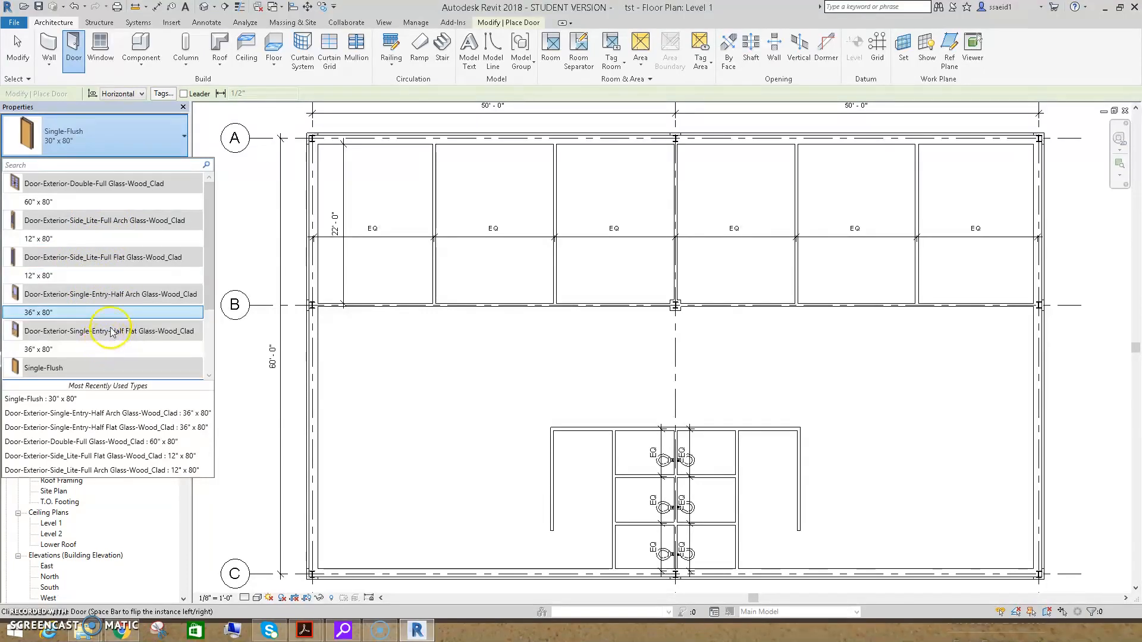
scroll(109, 329, down, 1)
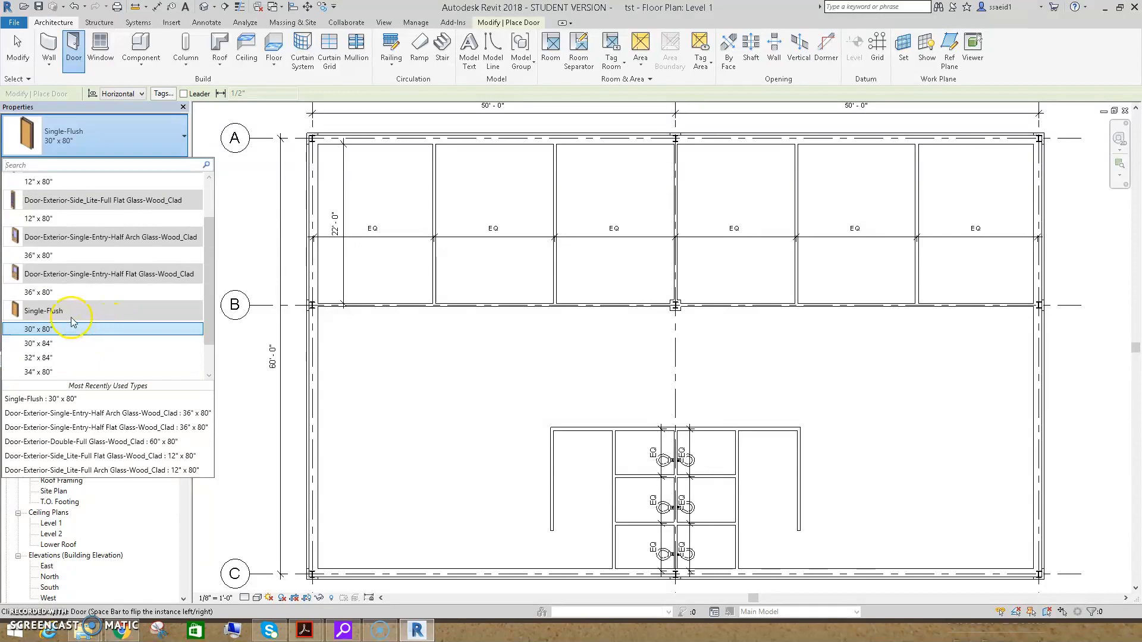
mouse_move(47, 333)
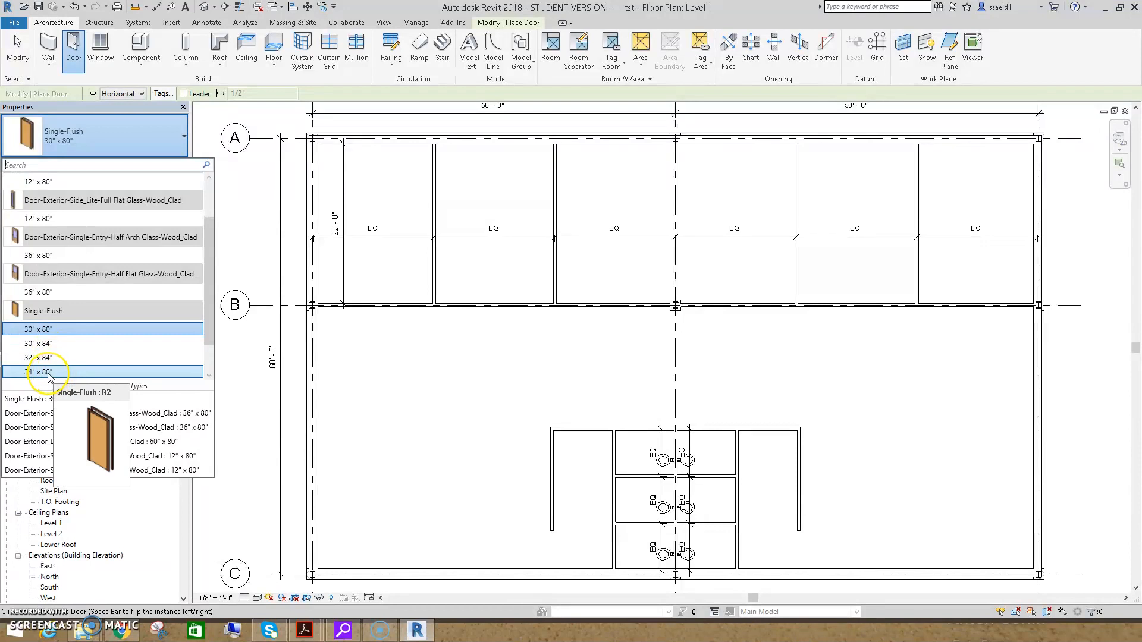
click(48, 373)
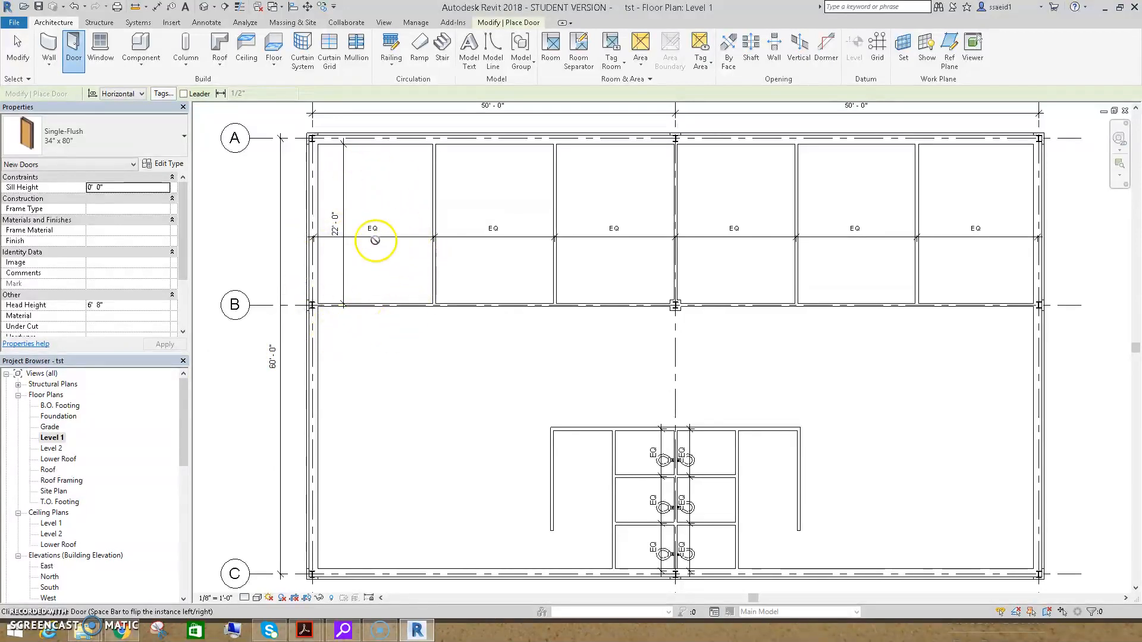
click(381, 310)
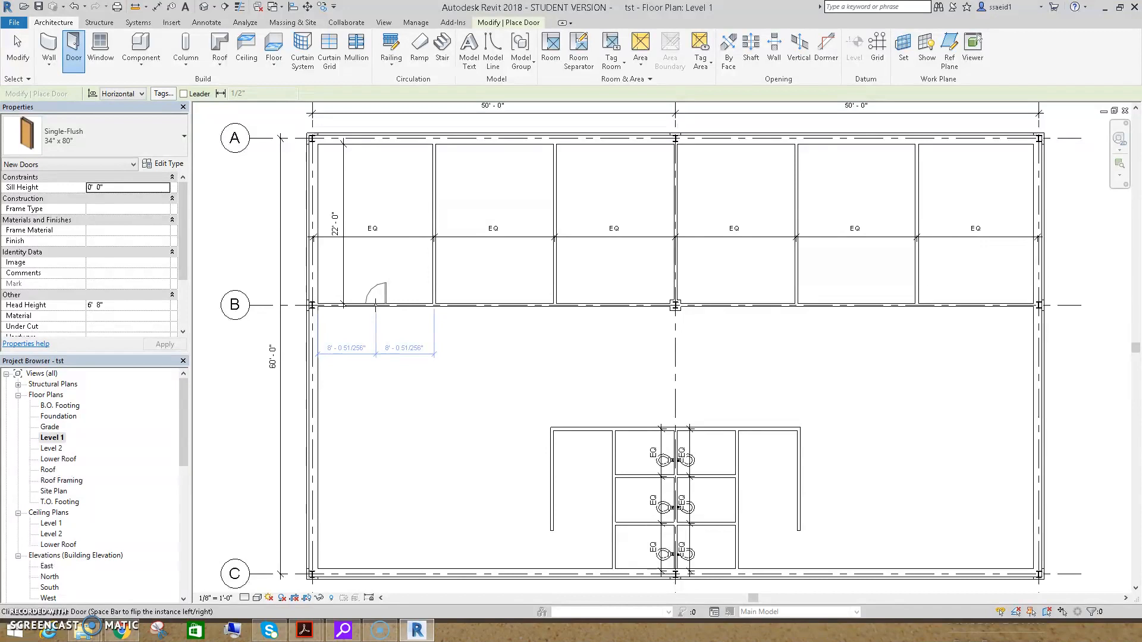
click(375, 304)
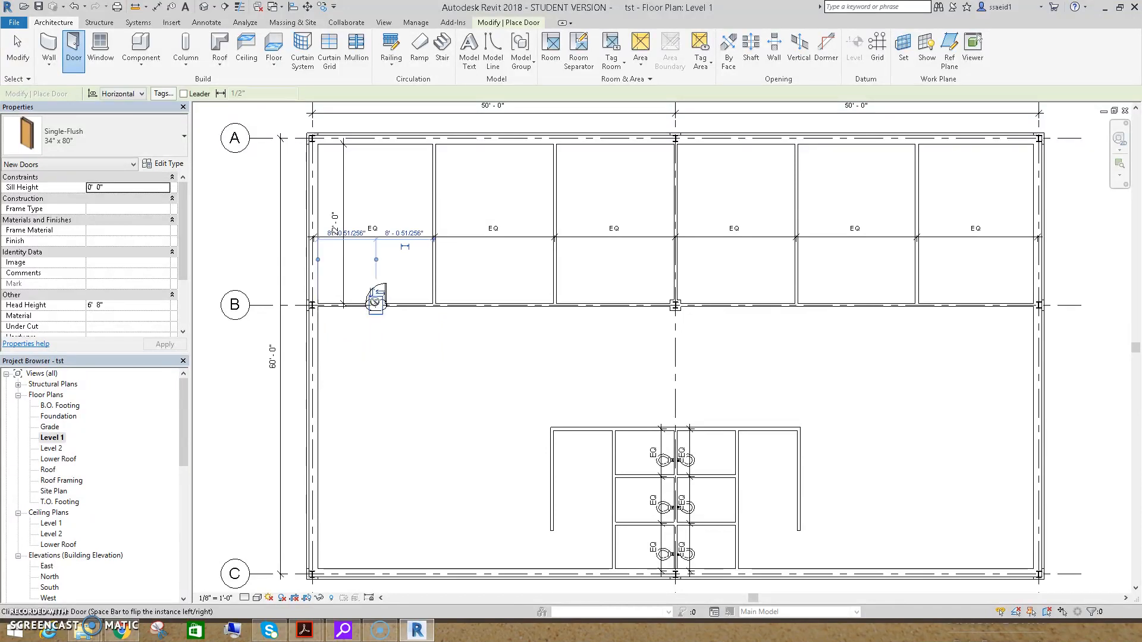
Try to set the door's distance to the partition on its east side to 15'
scroll(405, 236, up, 2)
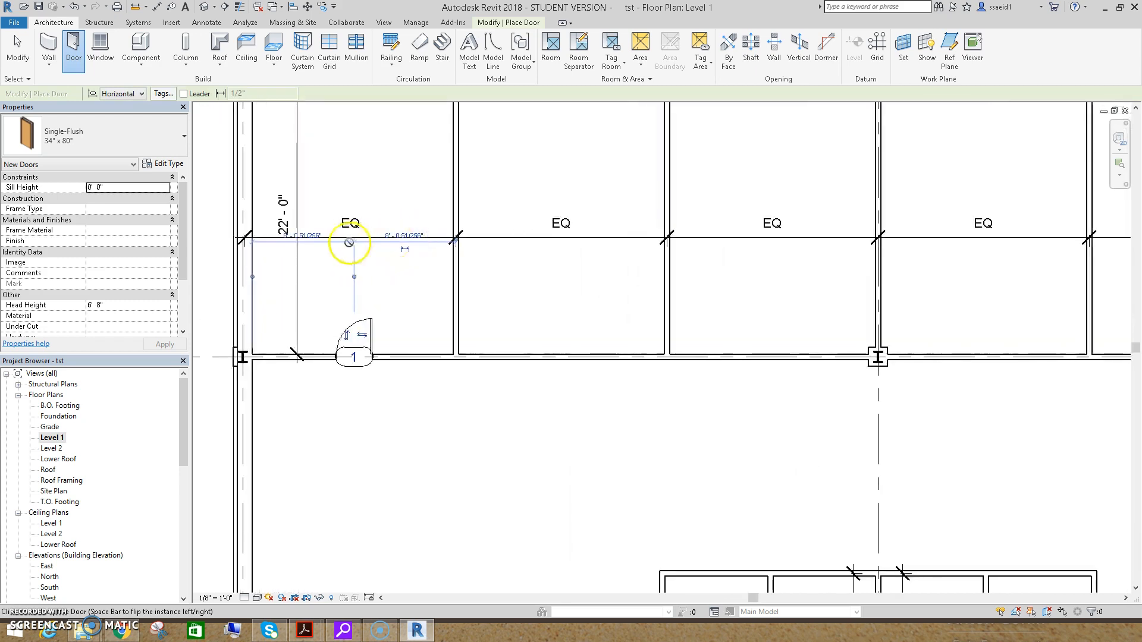
scroll(391, 237, up, 3)
scroll(389, 238, up, 1)
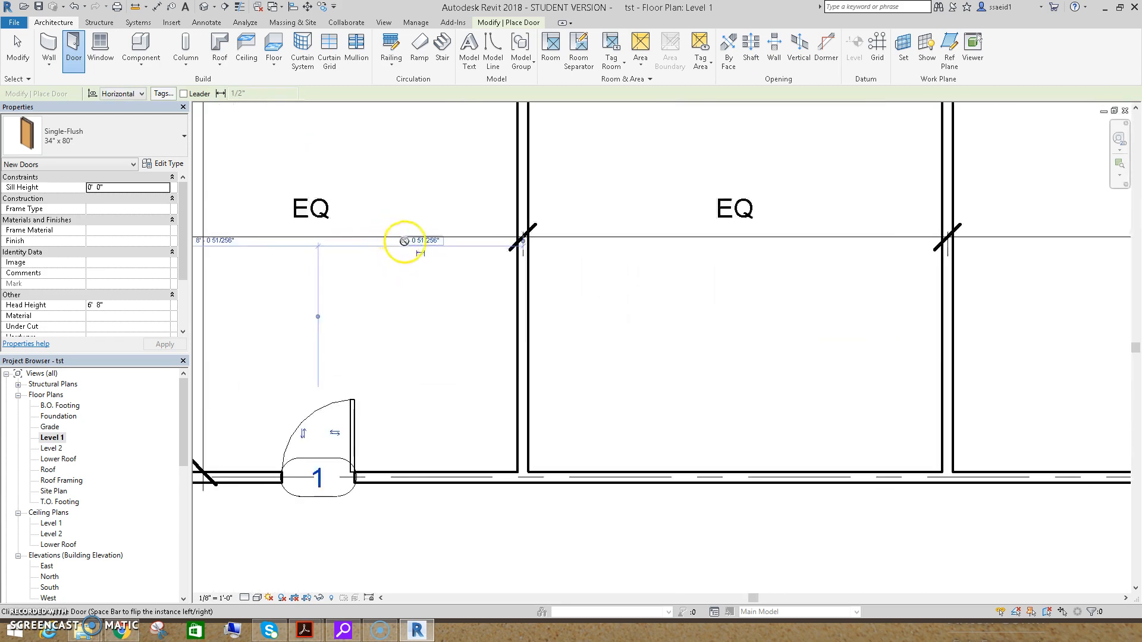
click(412, 240)
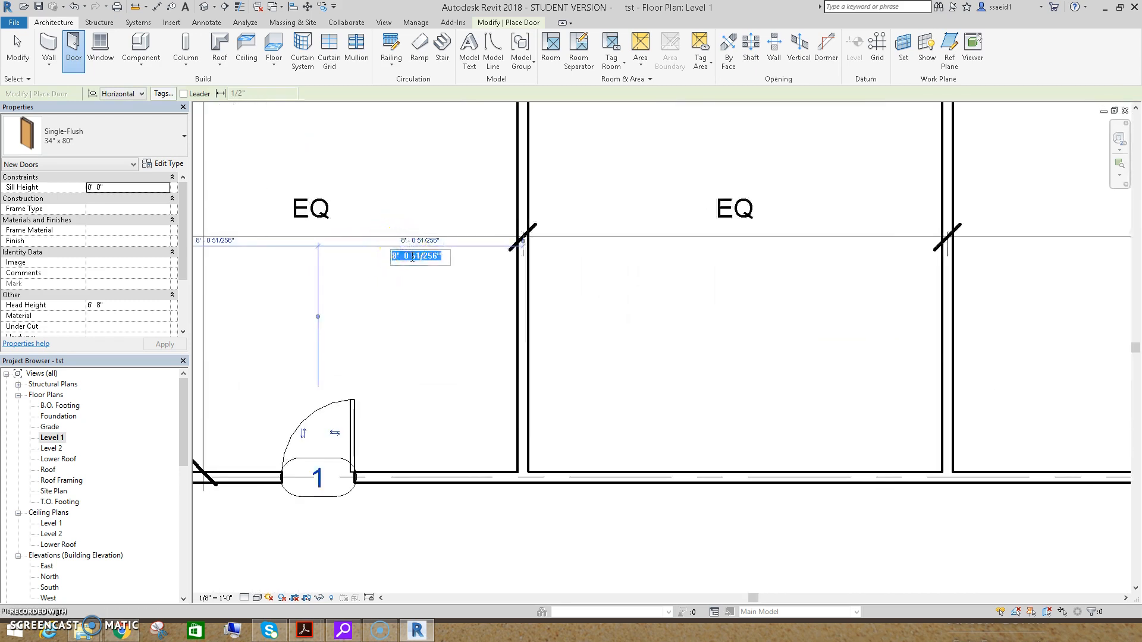
text(15)
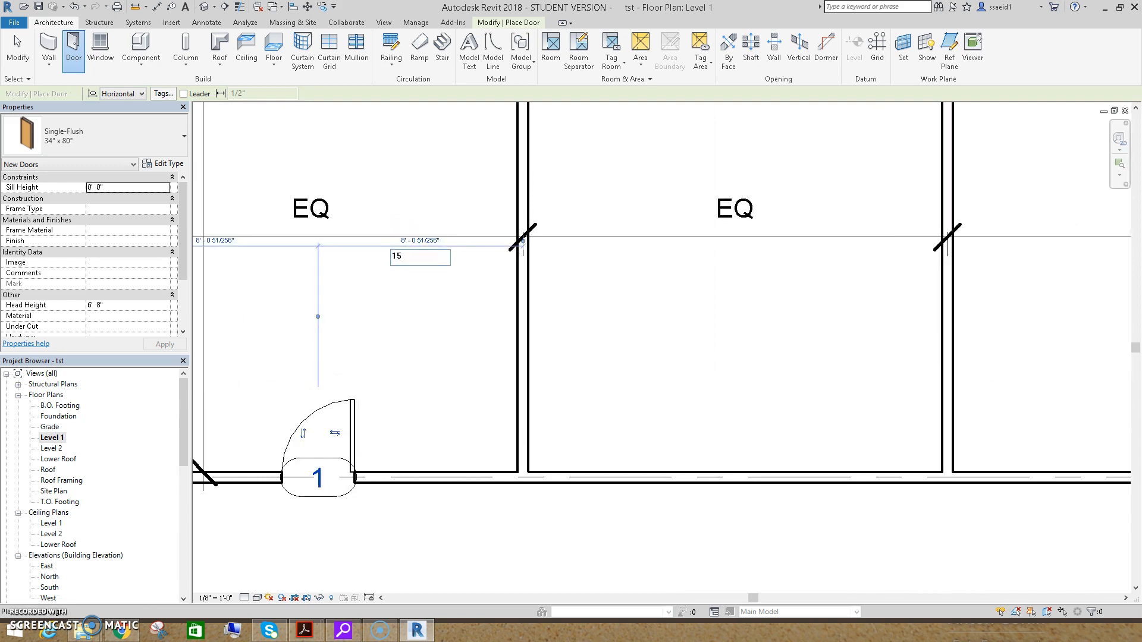
key(Return)
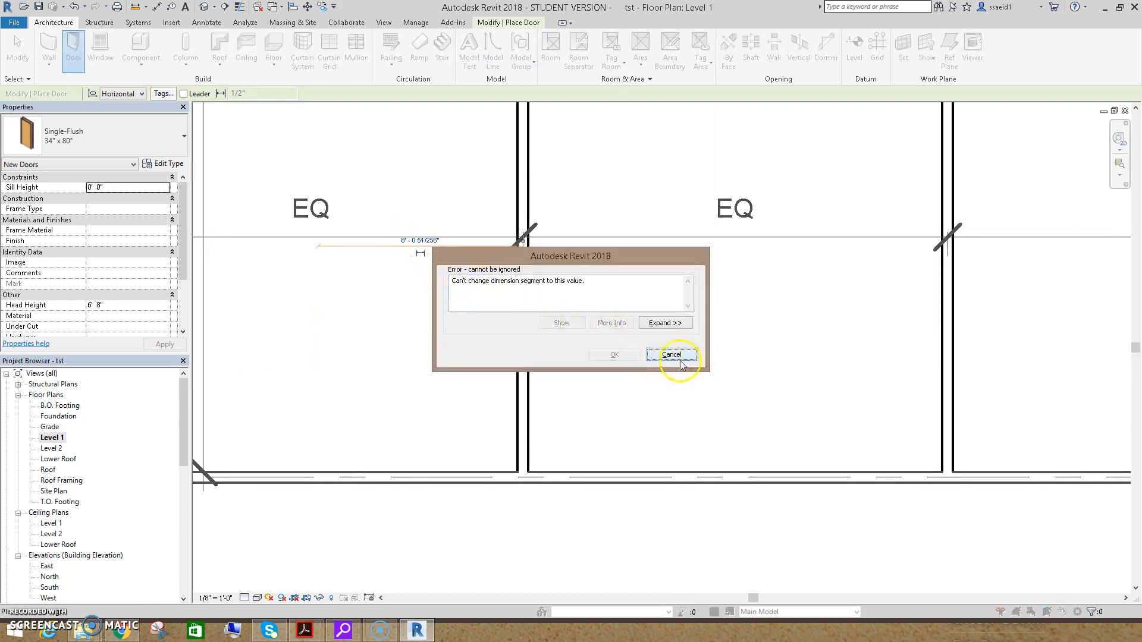
click(674, 355)
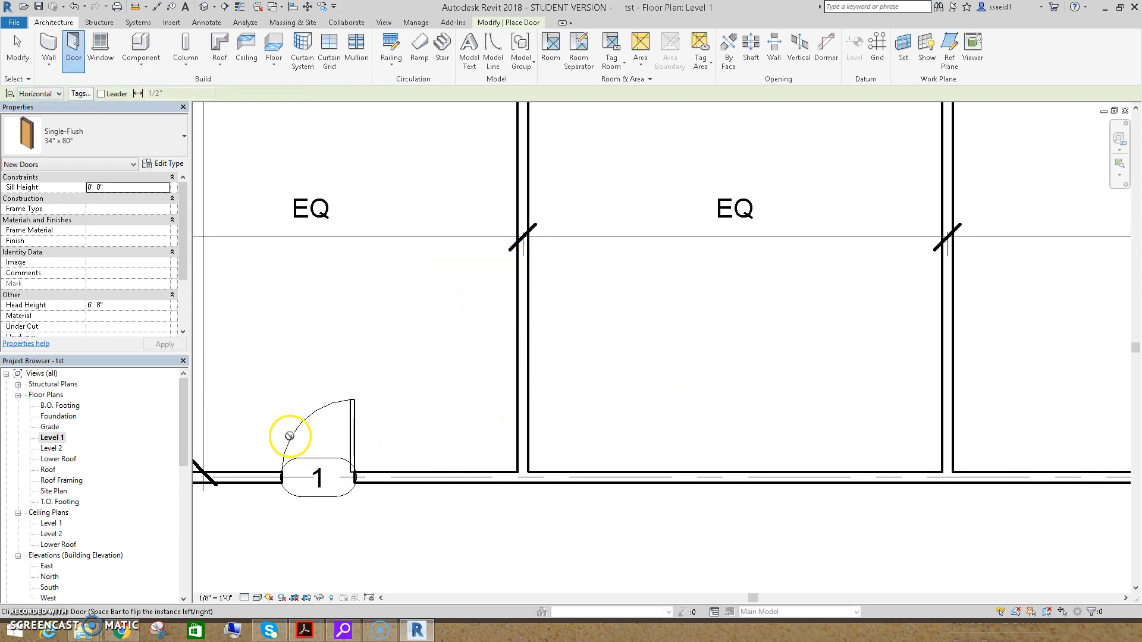
key(Escape)
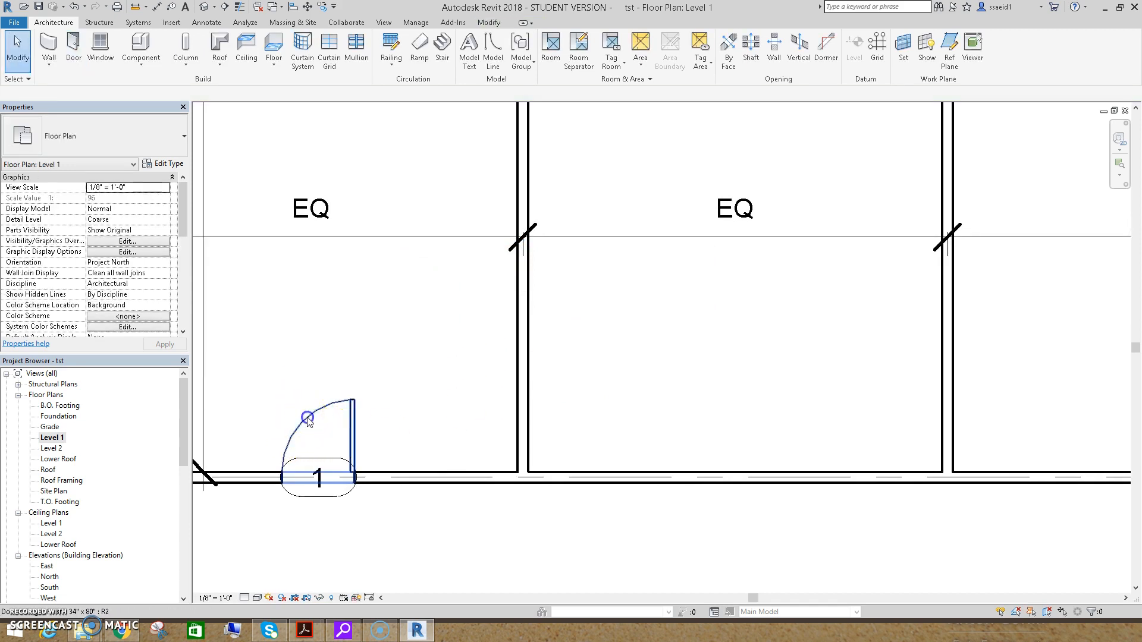
Set the door's distance to the partition on its east side to 10'
click(307, 413)
click(416, 350)
text(10)
key(Return)
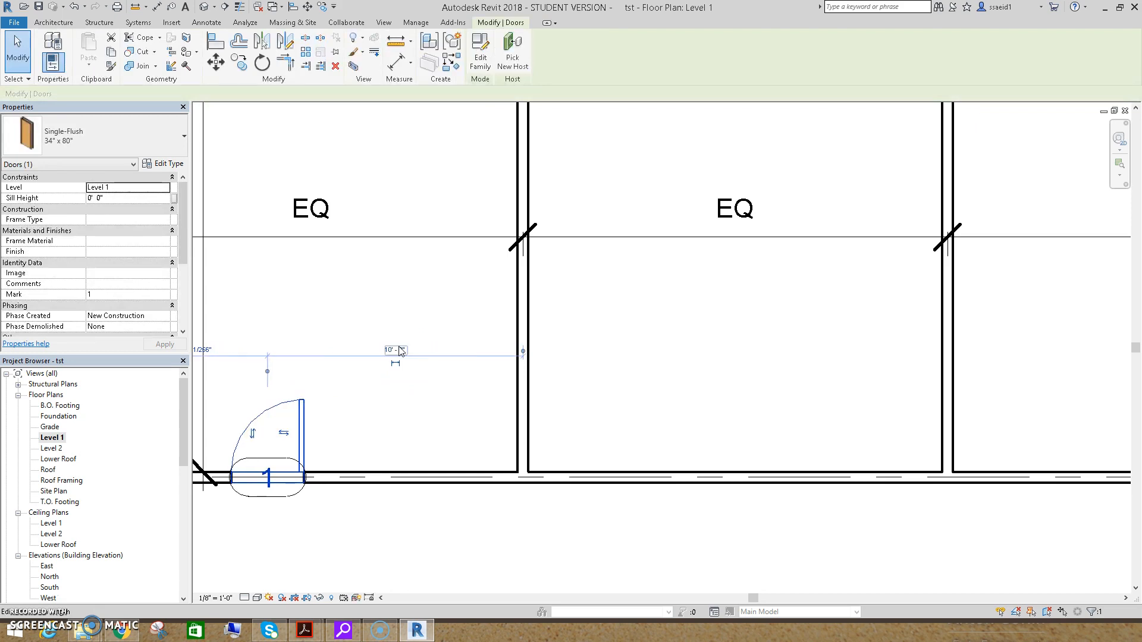
Set the door 3' from the west exterior wall and flip its hand so the hinge is on the exterior-wall side
middle_drag(375, 387, 553, 354)
click(371, 317)
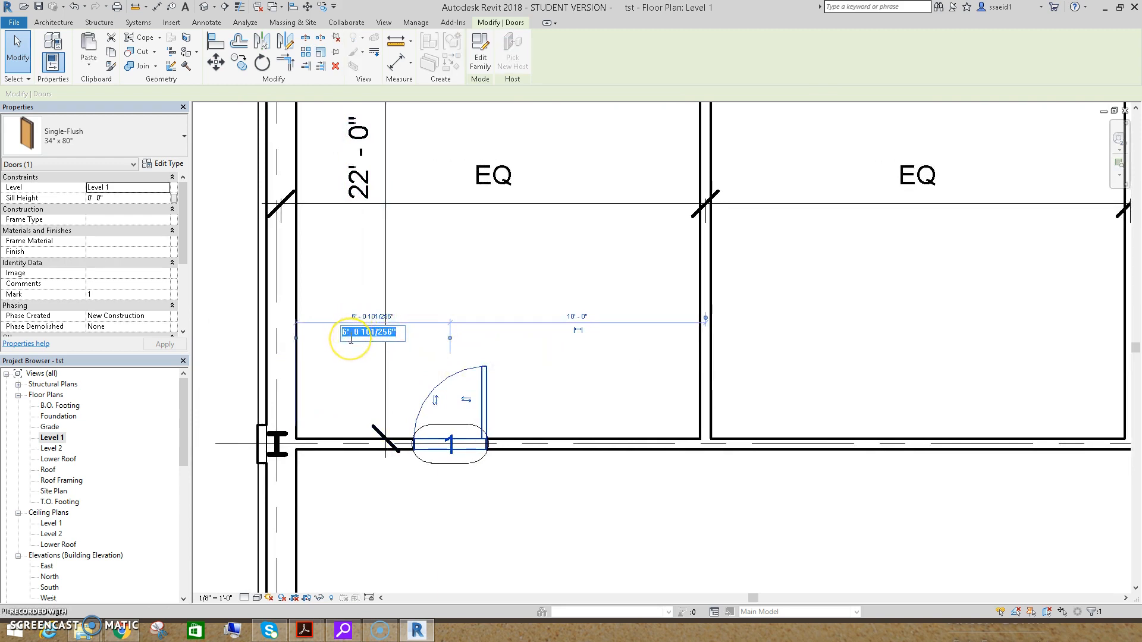
text(3)
key(Return)
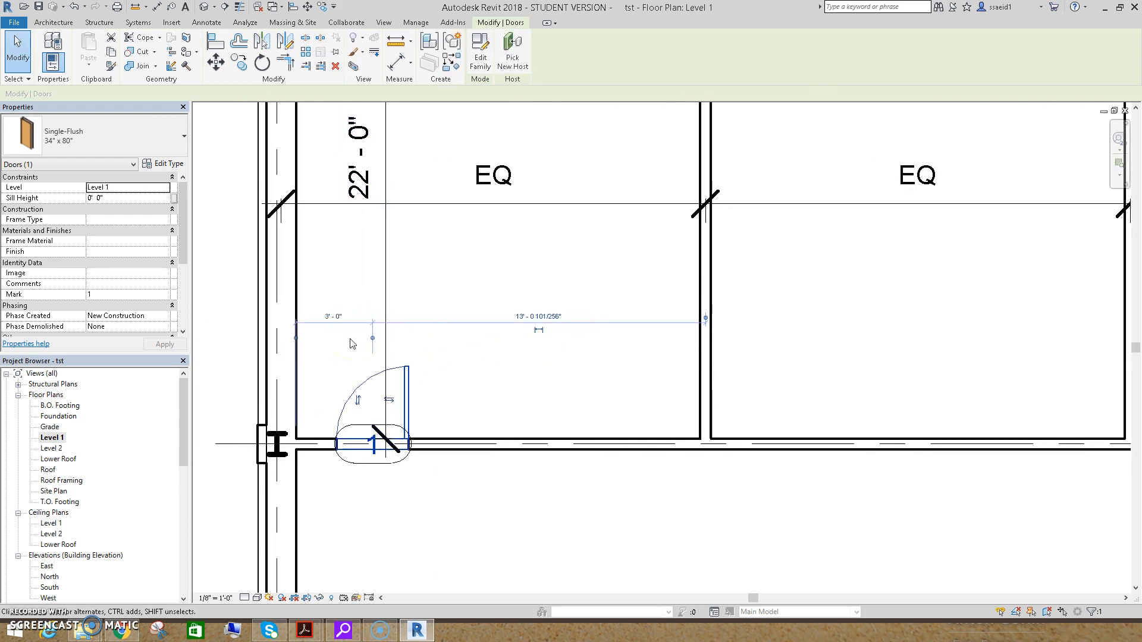
click(392, 402)
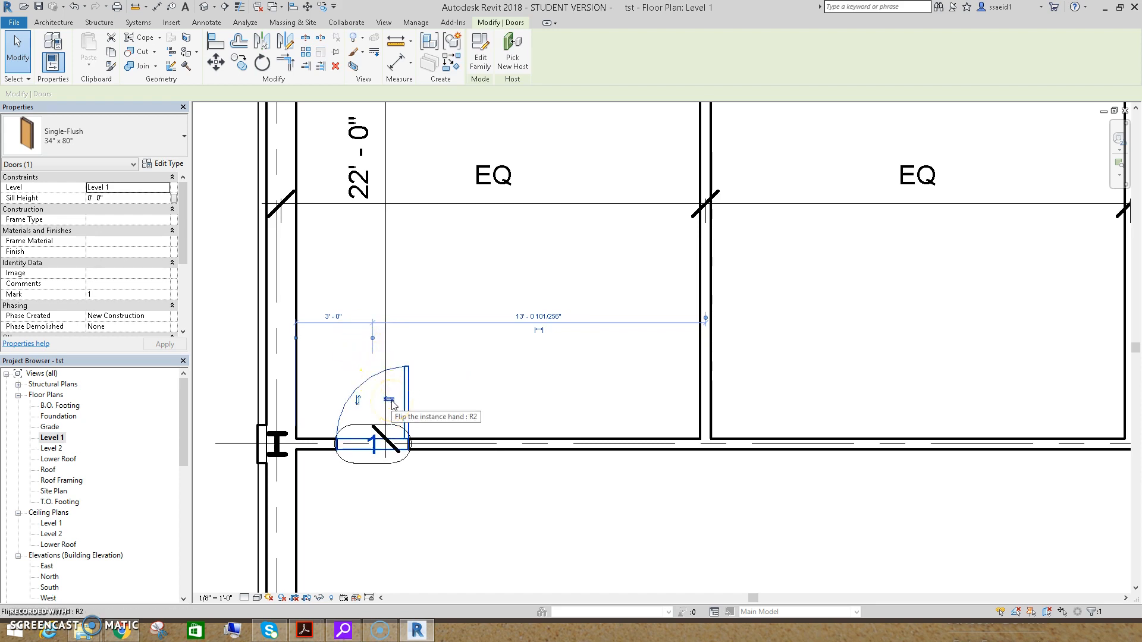
click(390, 401)
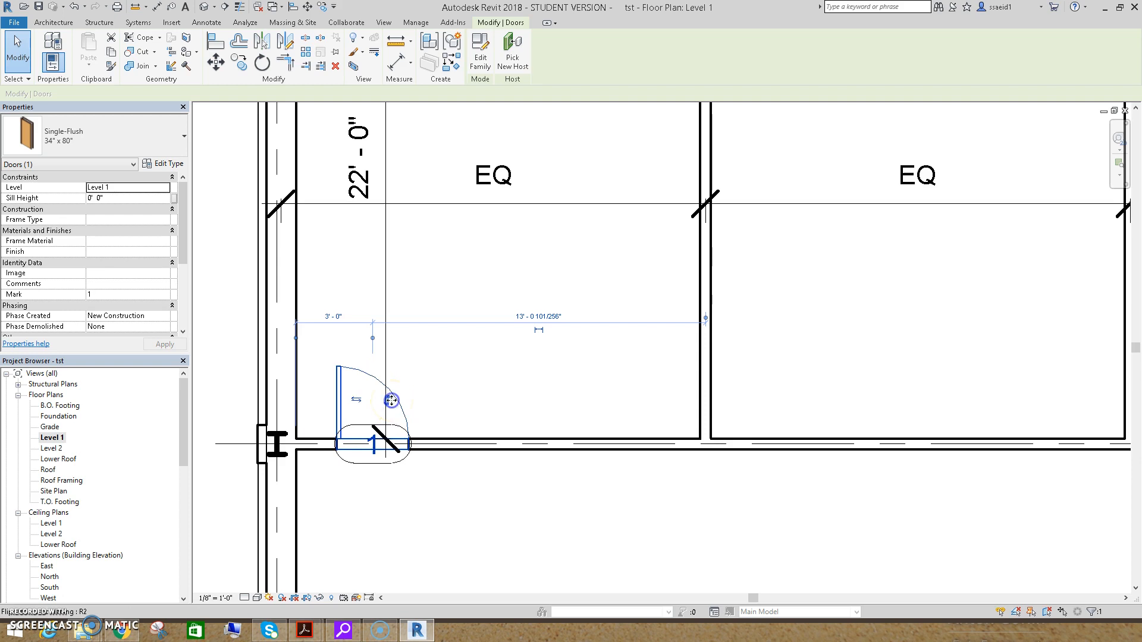
Try to set the door's distance from the west exterior wall to 1'
click(333, 318)
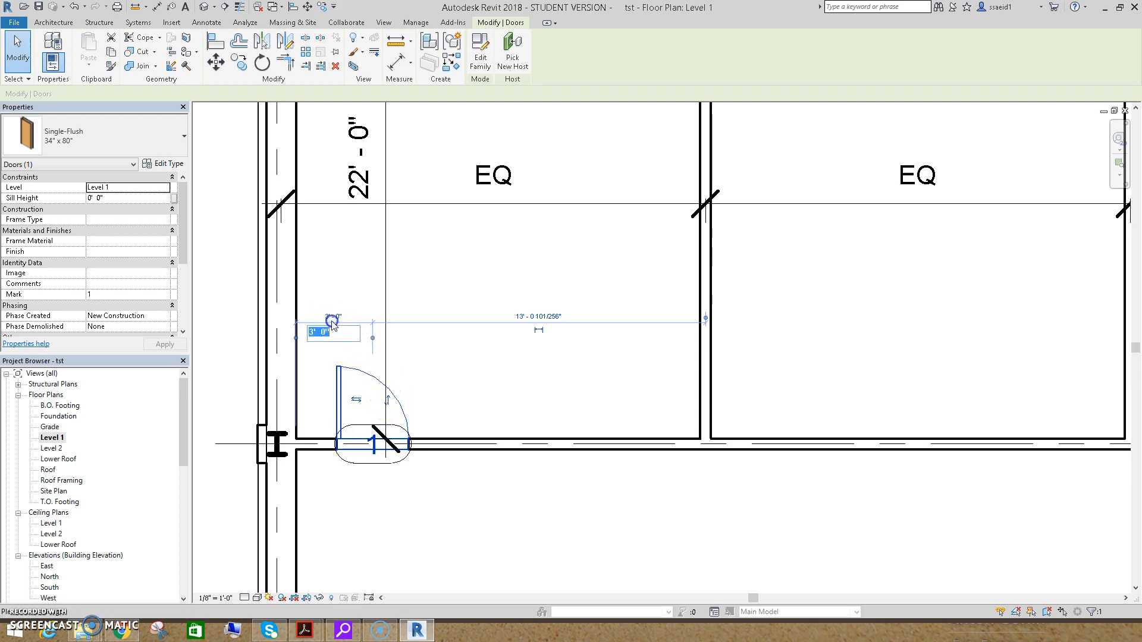
text(1)
key(Return)
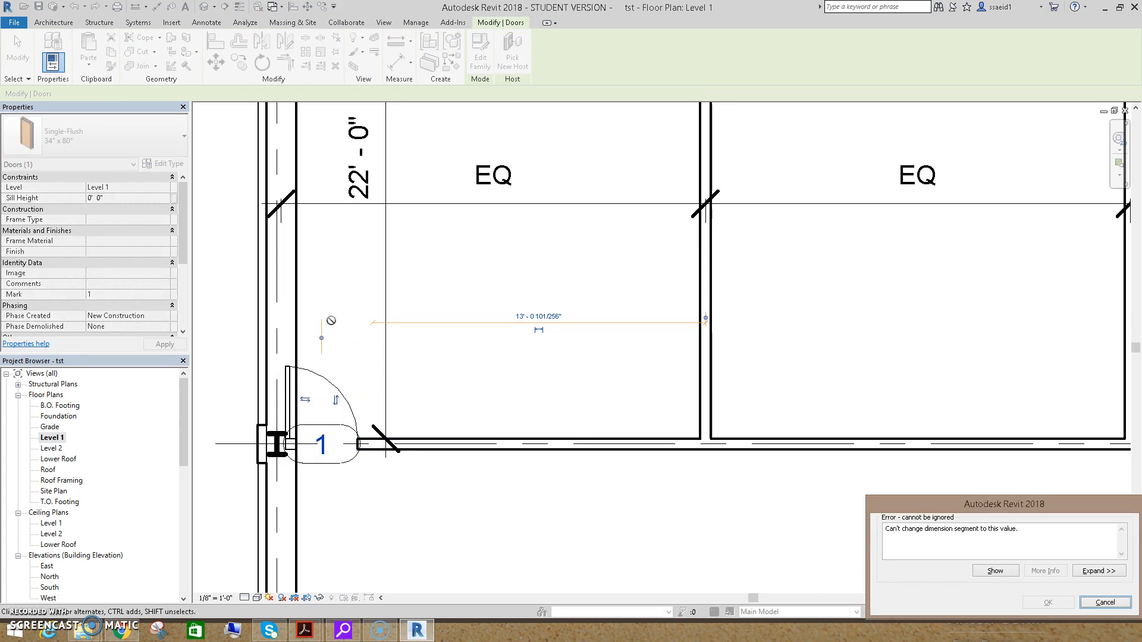
click(334, 332)
click(363, 369)
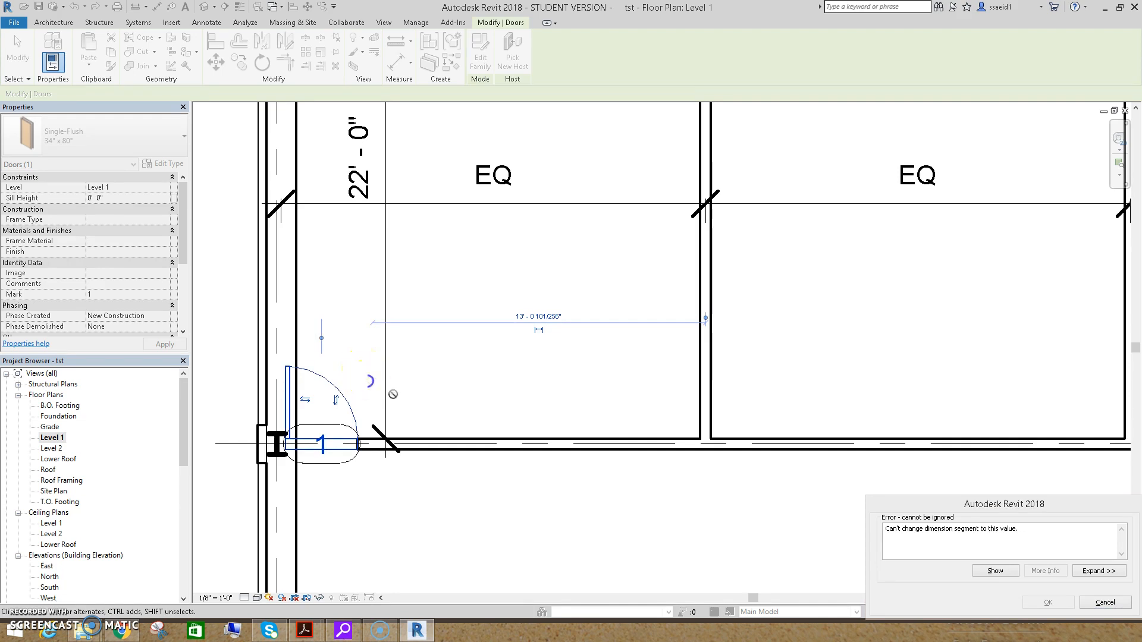
click(468, 416)
click(1121, 605)
click(1106, 603)
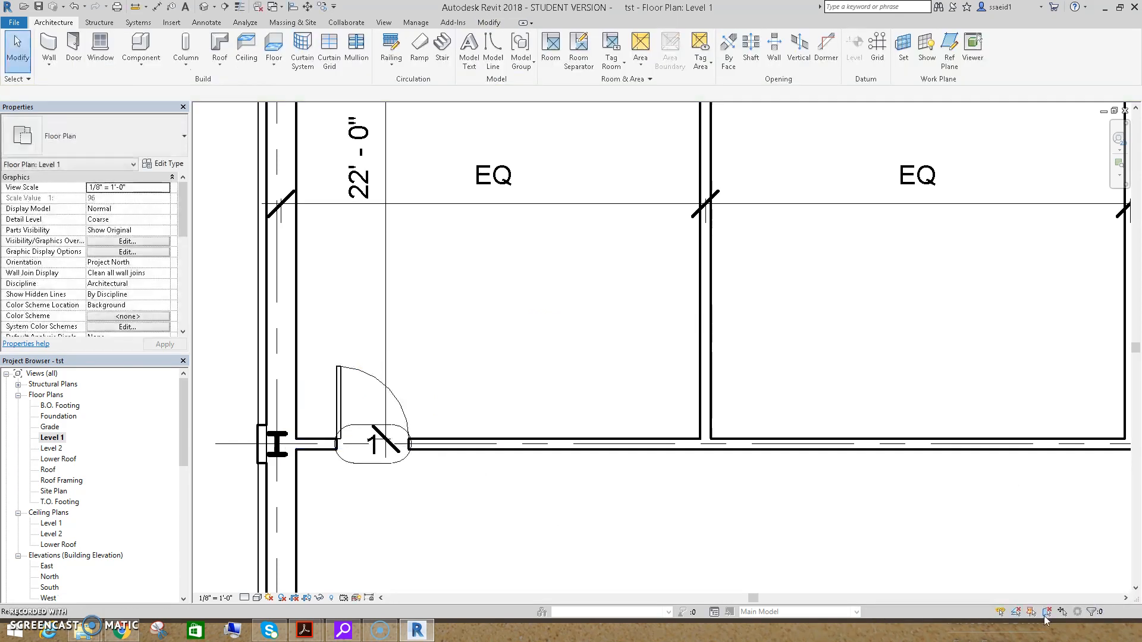
Set the door's distance from the west exterior wall to 2'
click(364, 373)
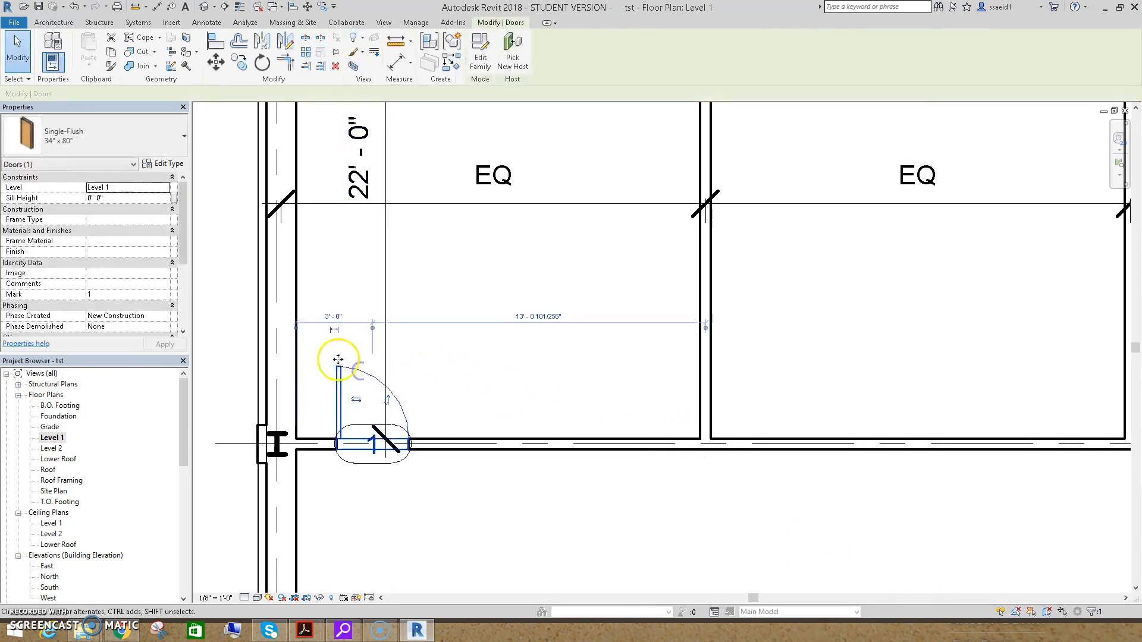
click(329, 317)
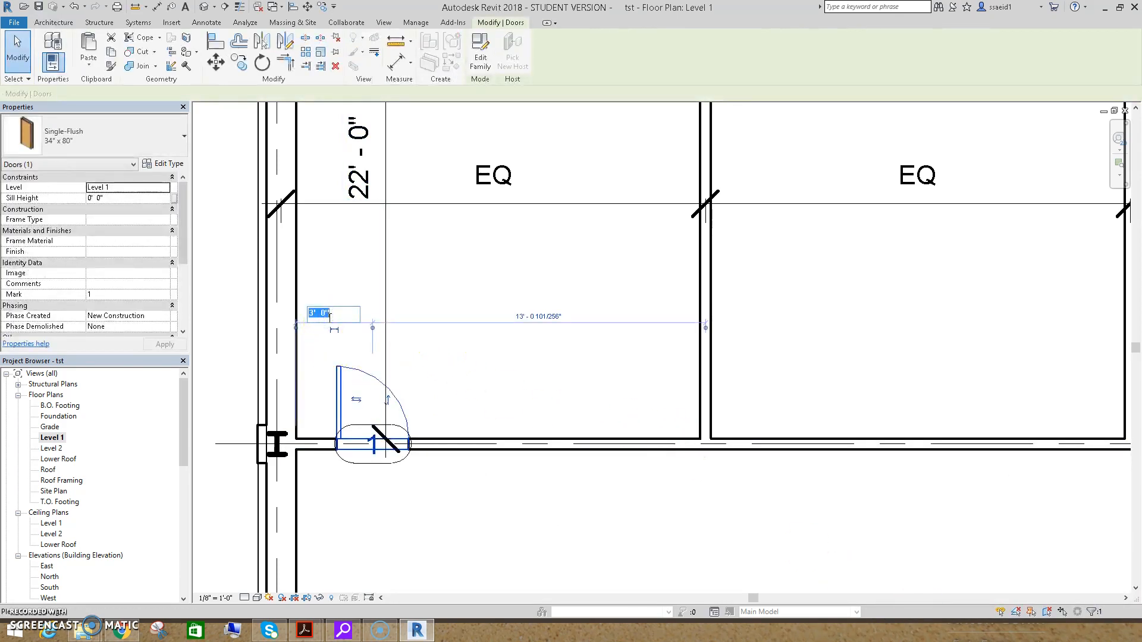
text(2)
key(Return)
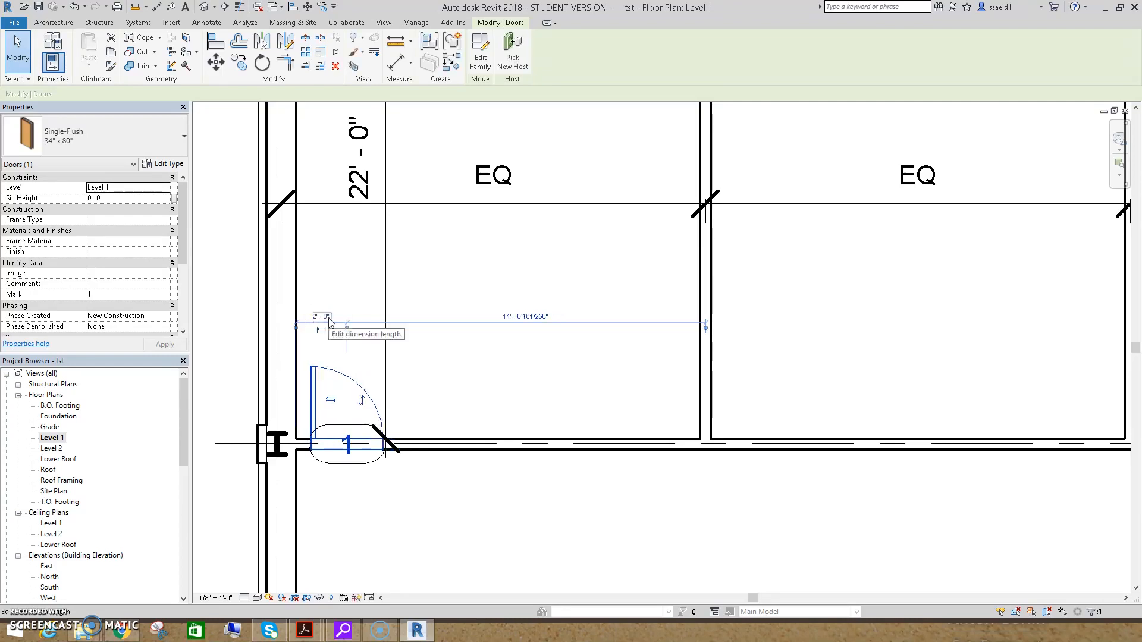
click(364, 336)
middle_drag(404, 351, 432, 364)
click(403, 411)
drag(406, 413, 583, 443)
key(Escape)
click(458, 446)
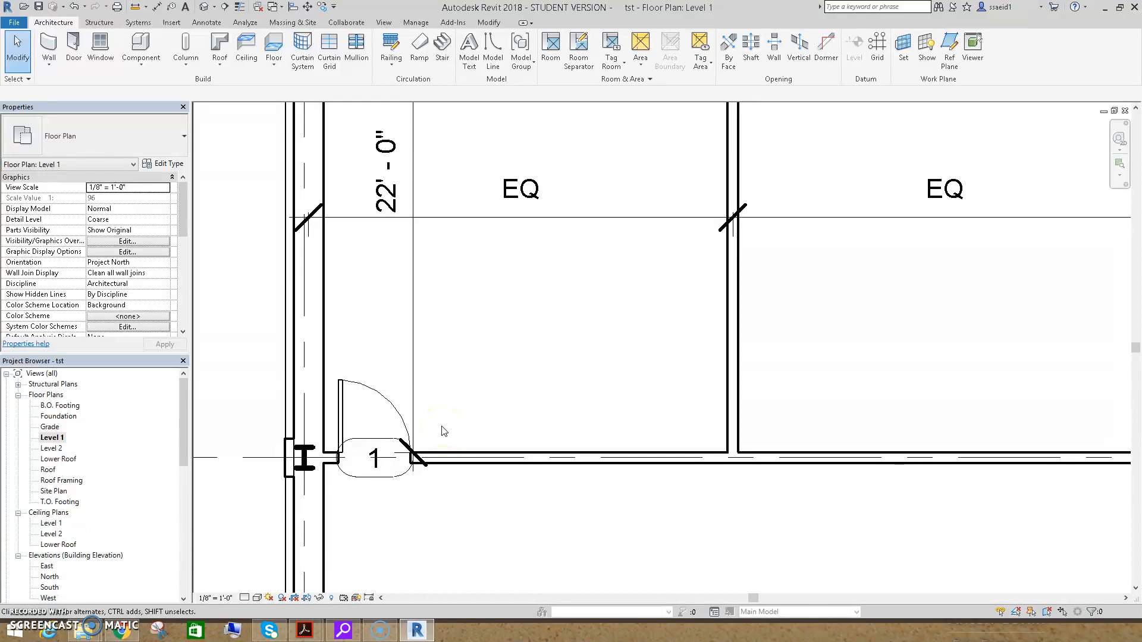
Flip the door's facing to swing out of the room, and flip it back to swing inward
click(376, 393)
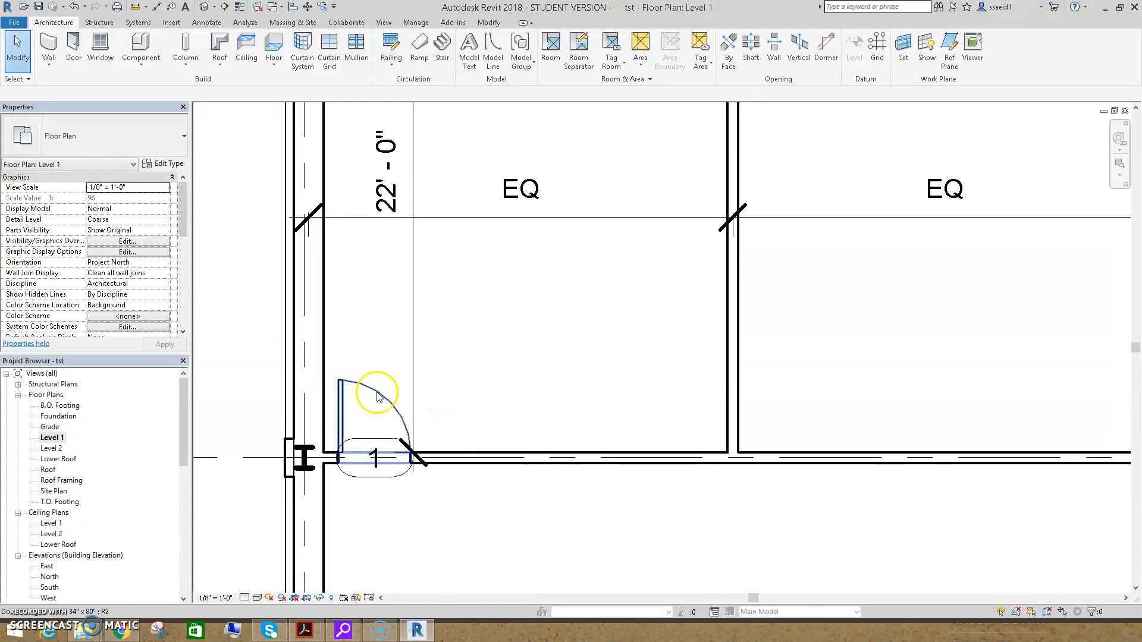
click(390, 415)
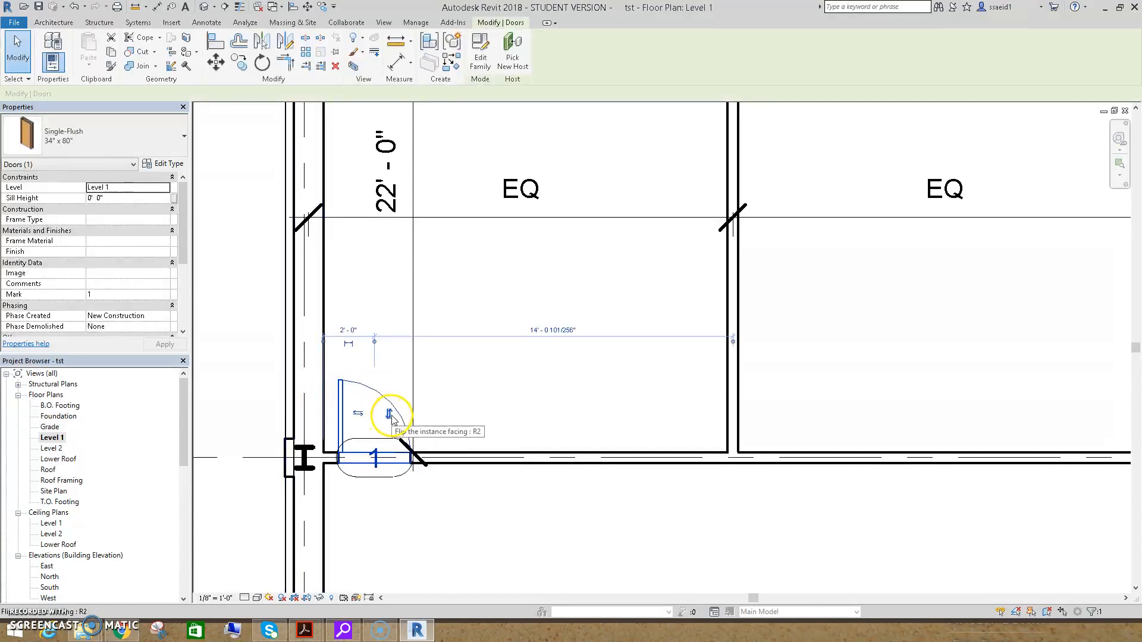
click(390, 415)
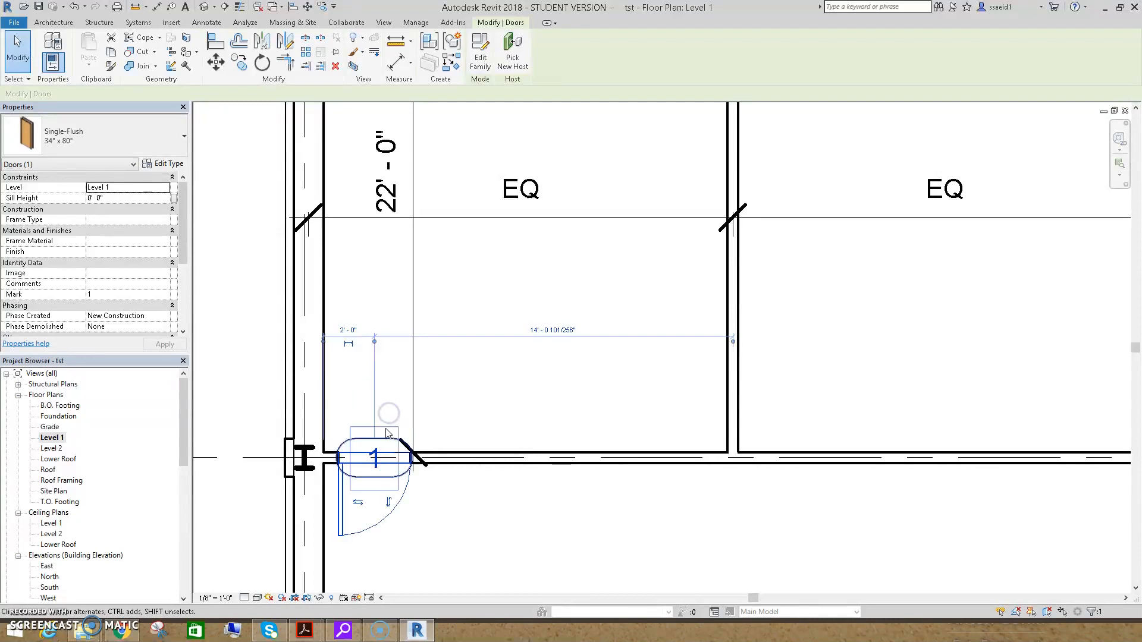
click(389, 504)
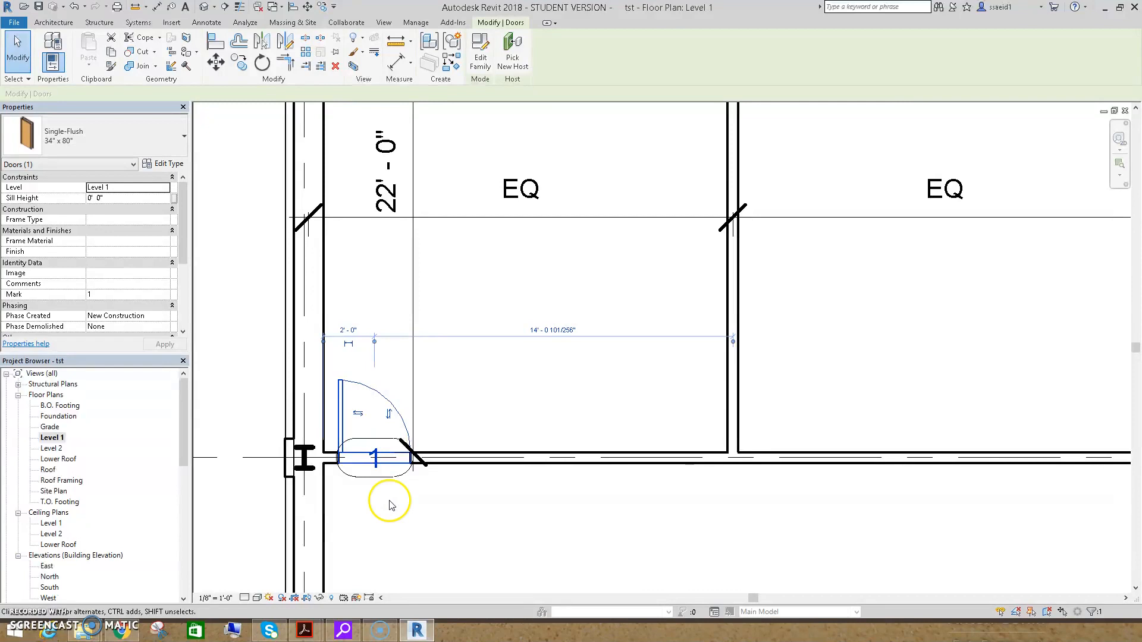
scroll(375, 381, down, 4)
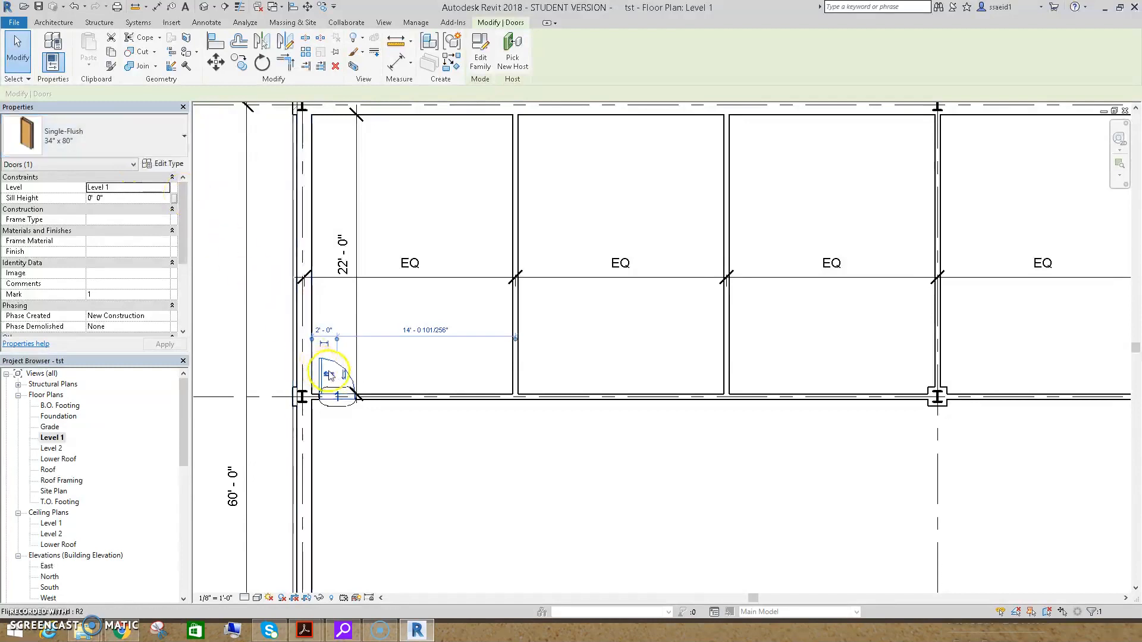
Copy the first room's door into the second room, using the matching west corner of each room as the reference points
click(238, 62)
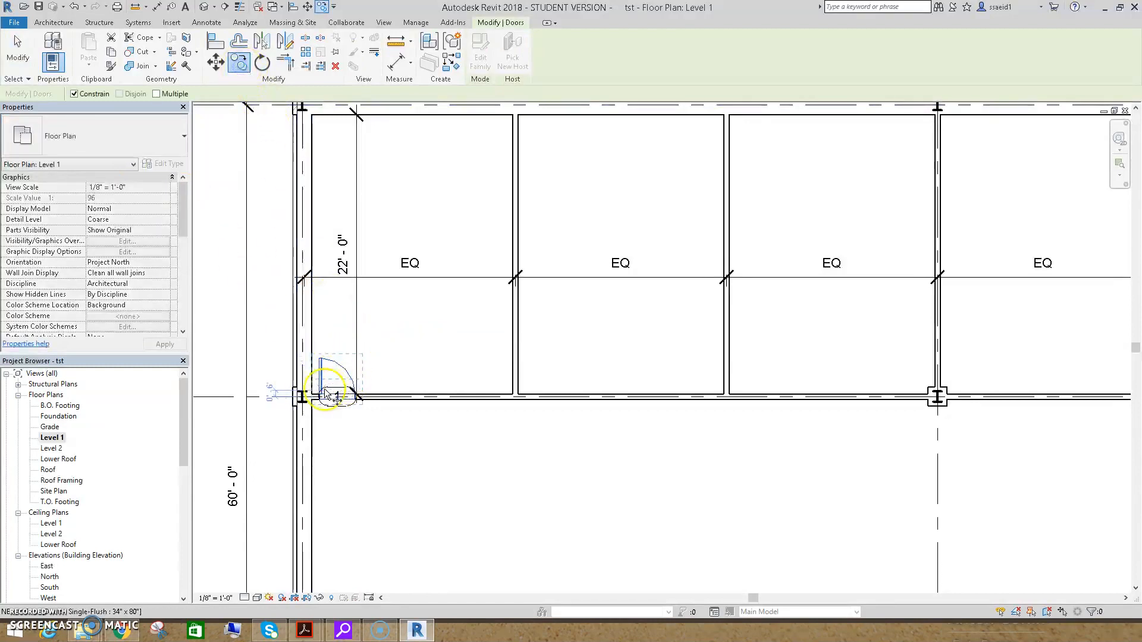
scroll(303, 399, up, 3)
click(301, 397)
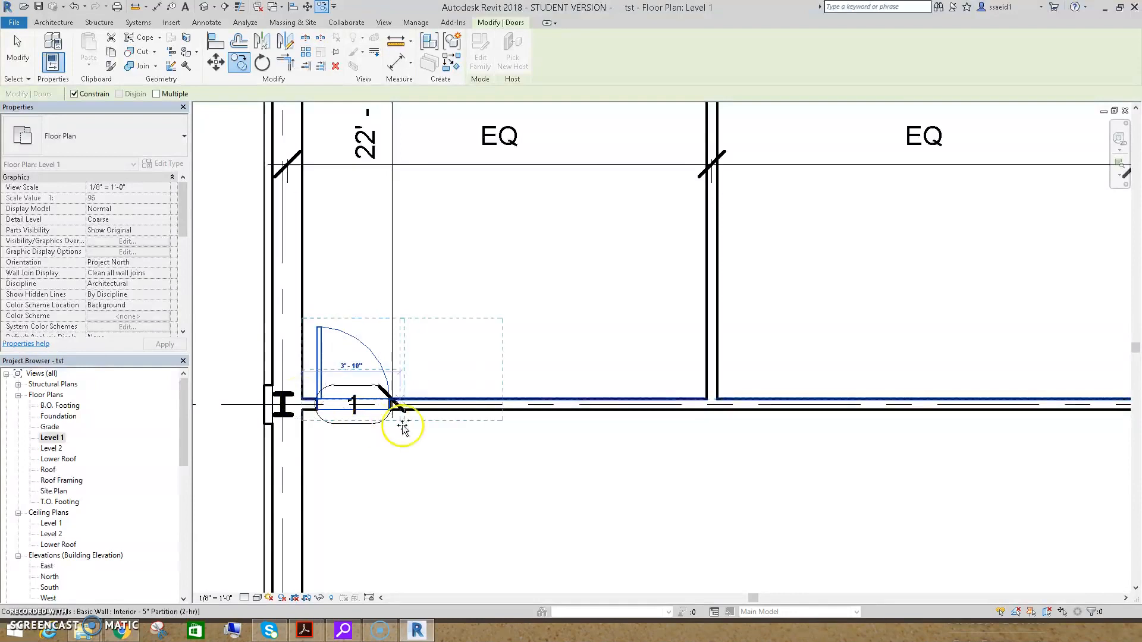
click(719, 399)
scroll(785, 432, down, 3)
middle_drag(799, 434, 567, 404)
scroll(411, 411, down, 1)
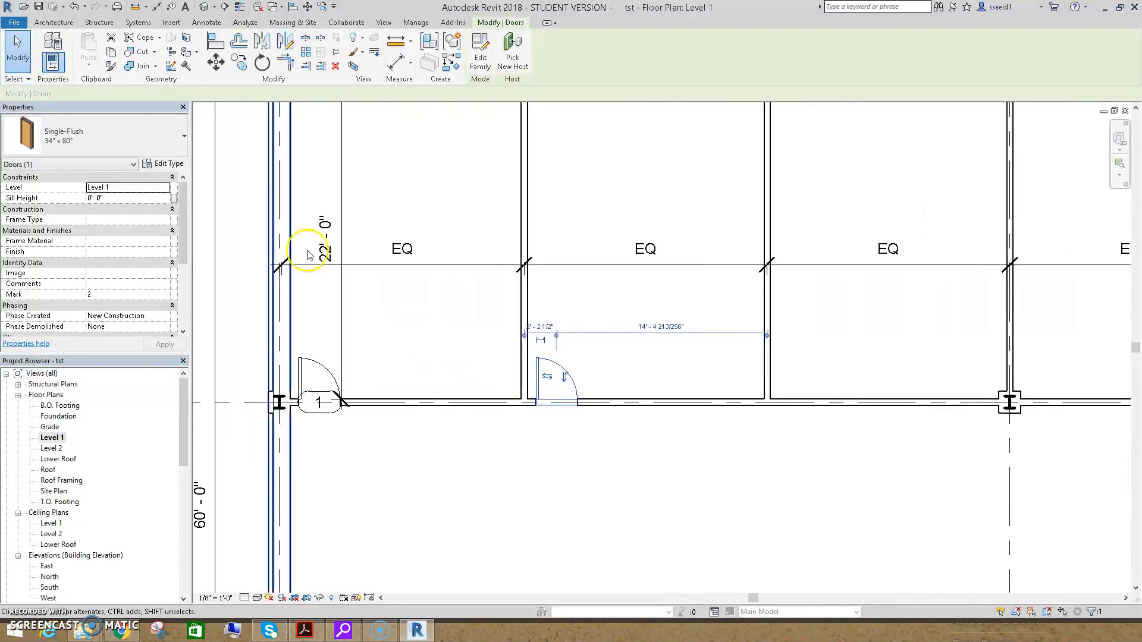
Copy the second room's door into the third room, from partition corner to partition corner, and clear the selection
click(239, 62)
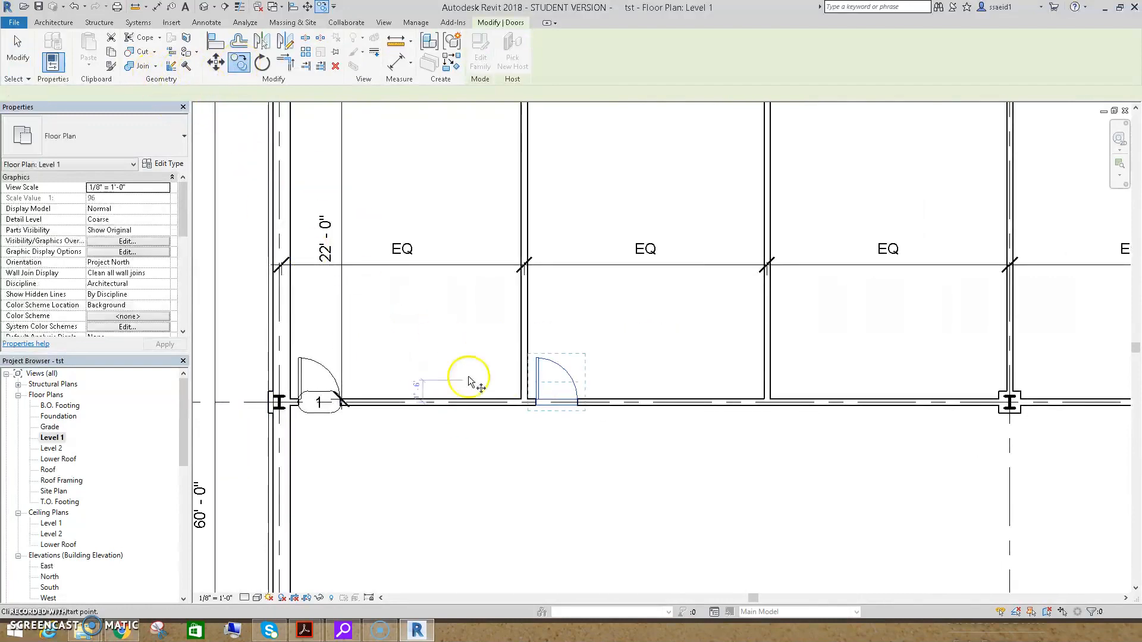
click(528, 400)
scroll(779, 409, up, 2)
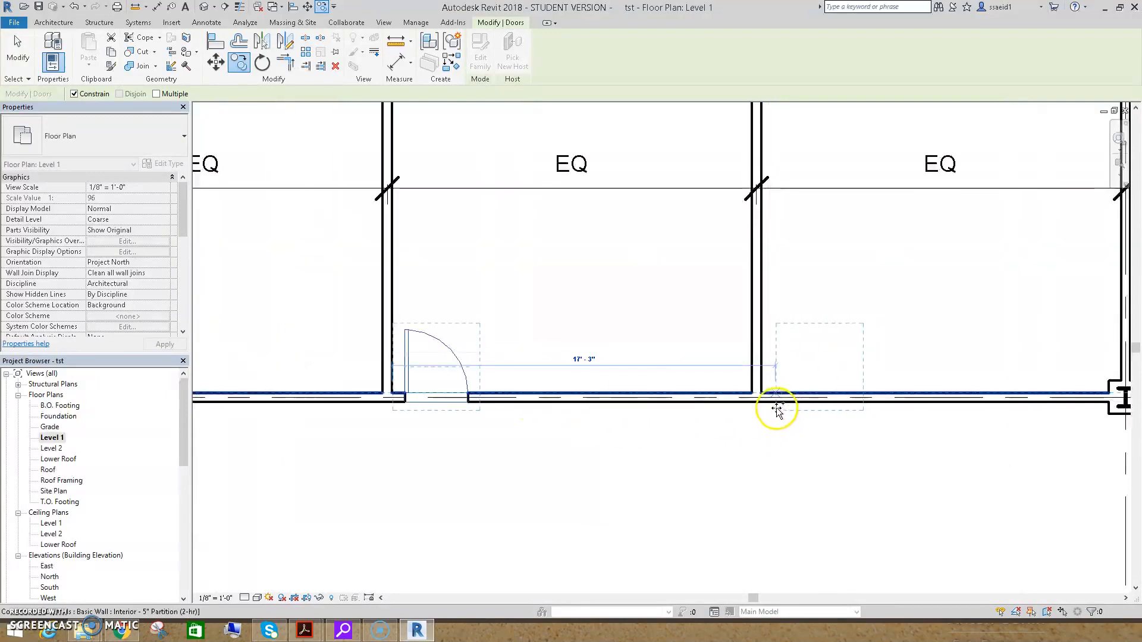
click(763, 392)
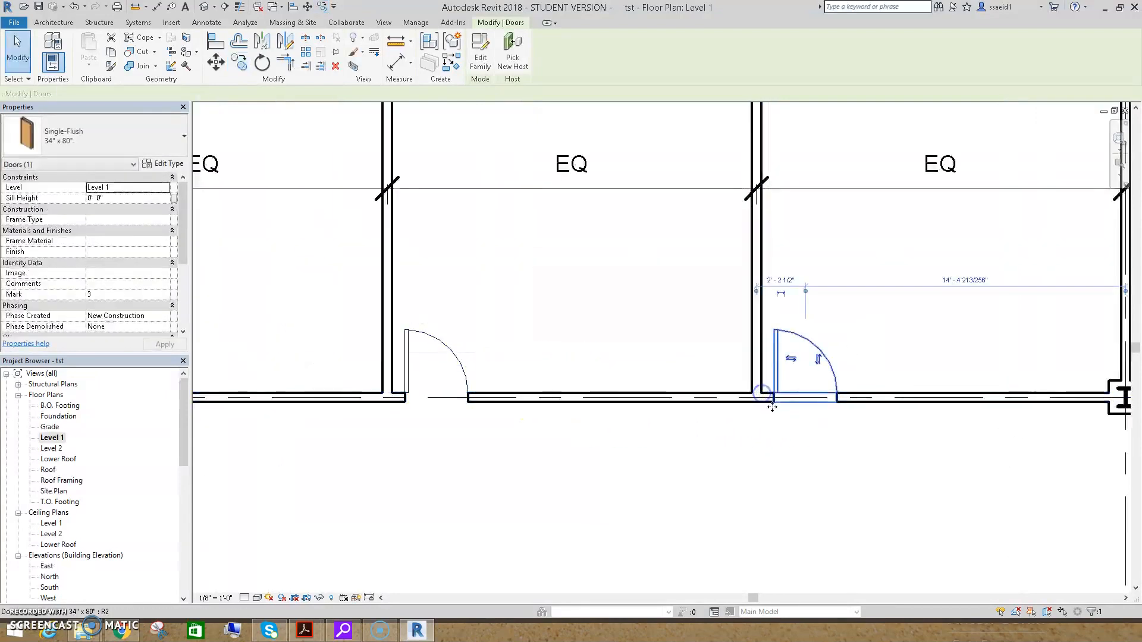
scroll(740, 440, down, 3)
click(519, 463)
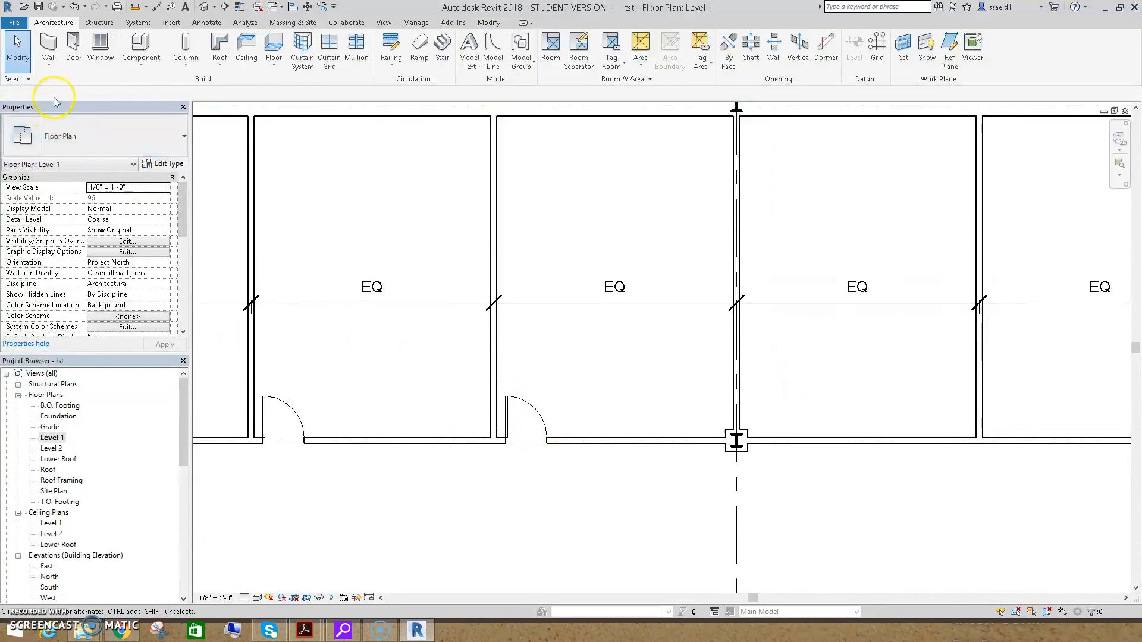
Place a Single-Flush 34" x 80" door in the fourth room's south wall, about 2'-11" from its east partition
click(74, 42)
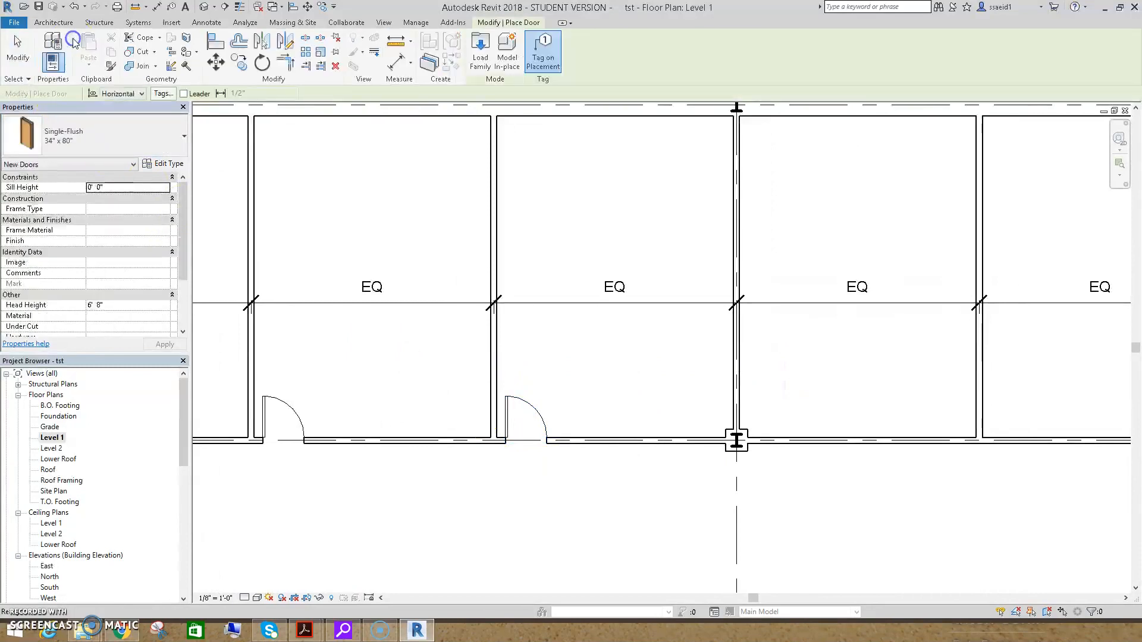
click(121, 145)
click(68, 359)
scroll(538, 458, down, 1)
scroll(429, 419, up, 4)
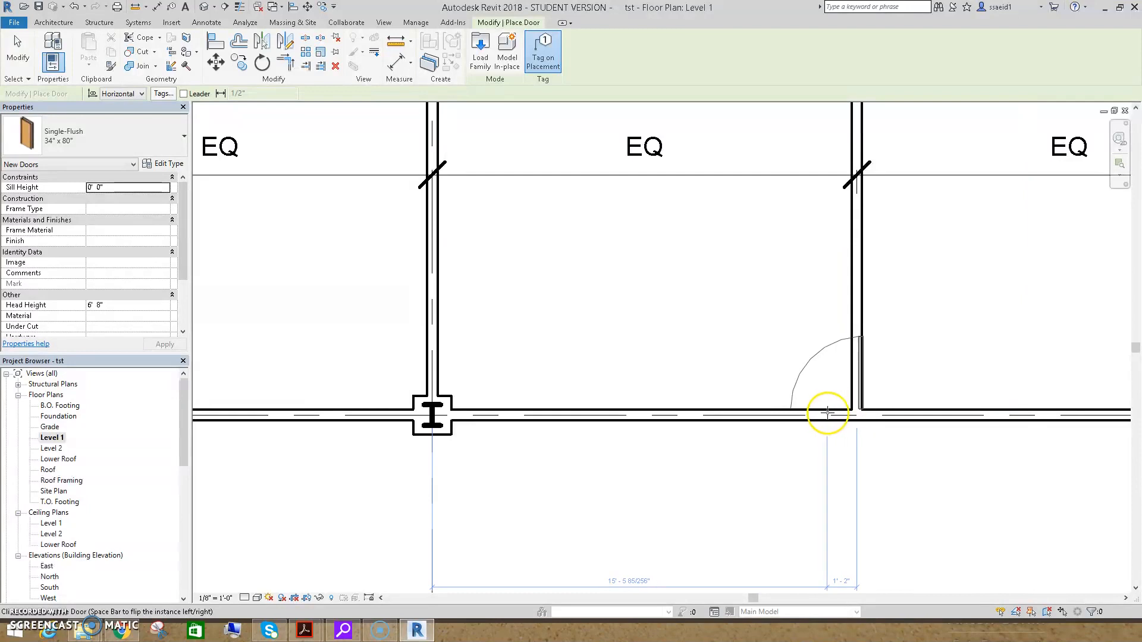
scroll(778, 416, down, 1)
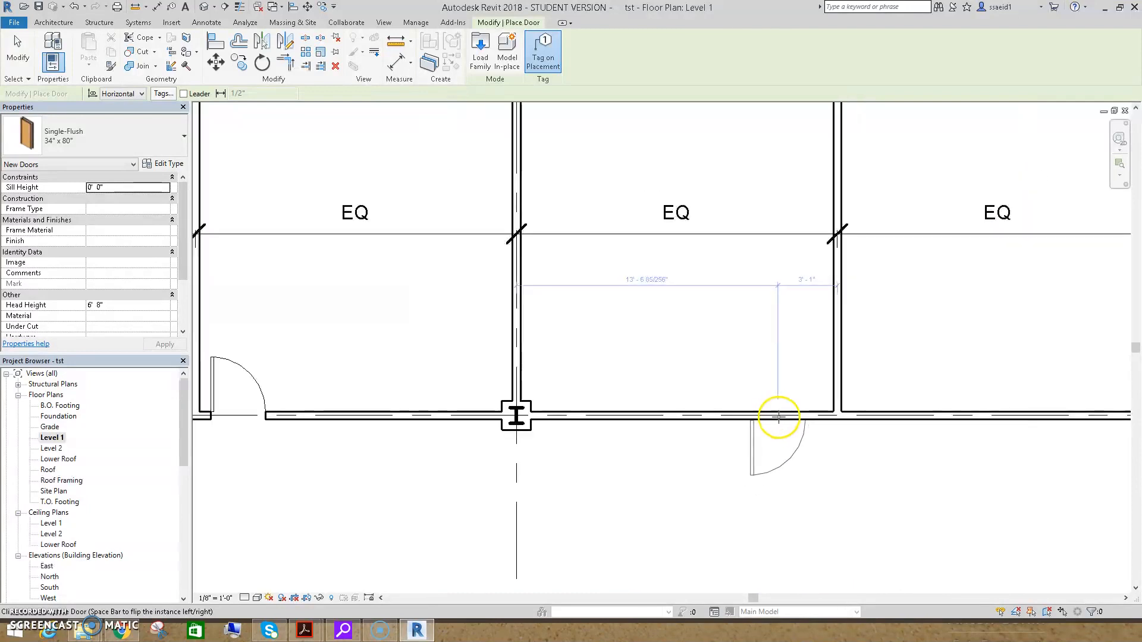
click(781, 416)
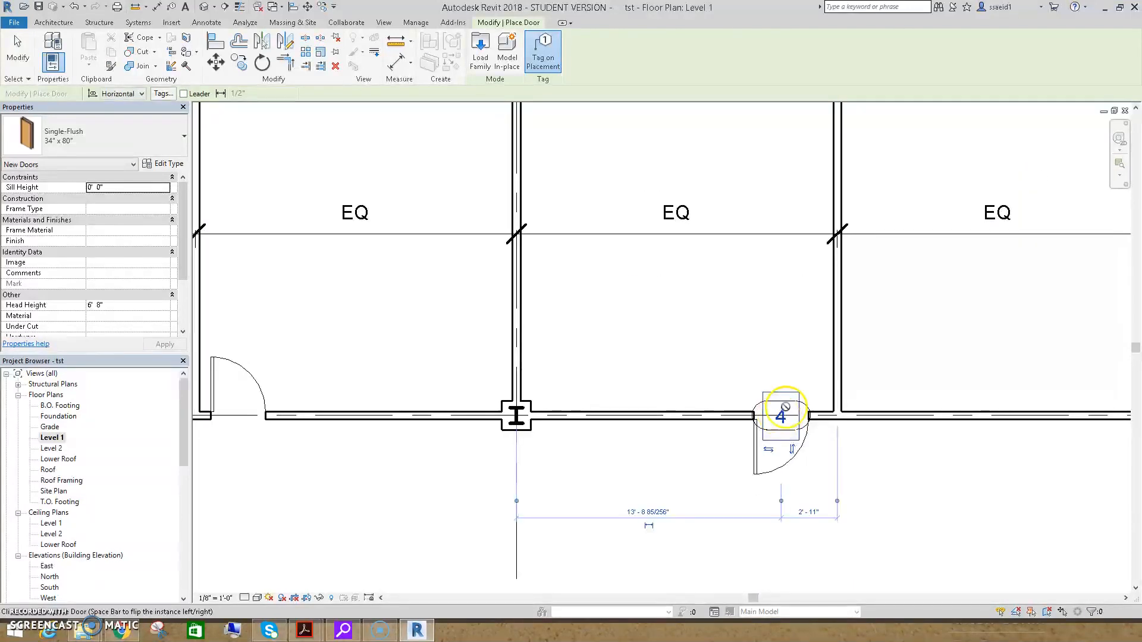
key(Escape)
Flip the fourth room's door to swing into the room and move it beside the west column, 14'-0" from the east partition
click(793, 451)
click(792, 448)
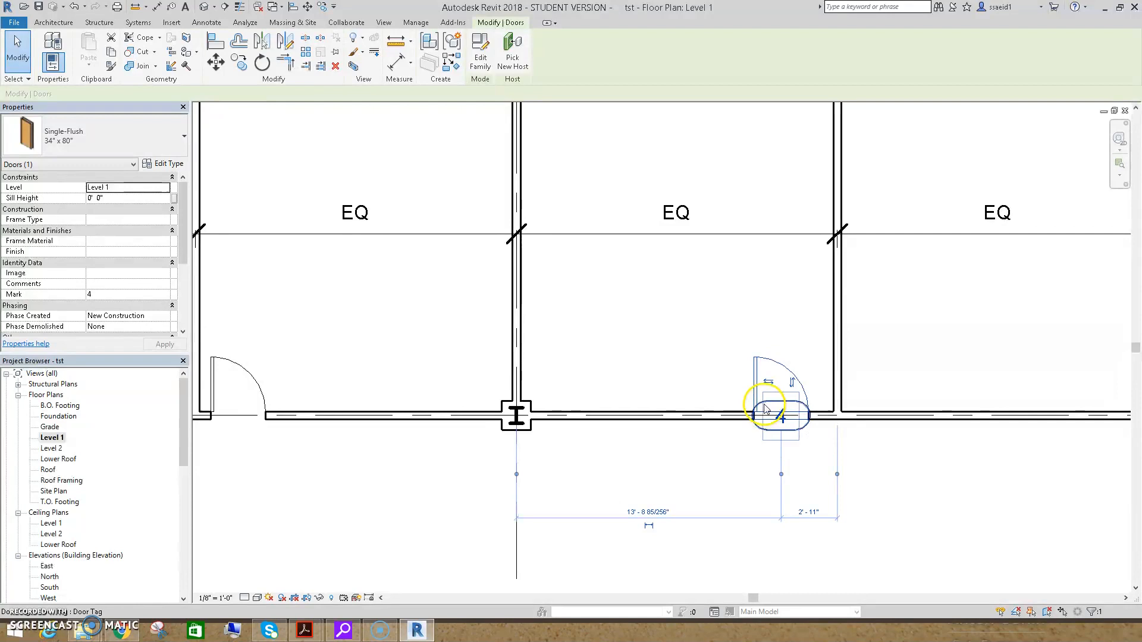
drag(757, 400, 541, 400)
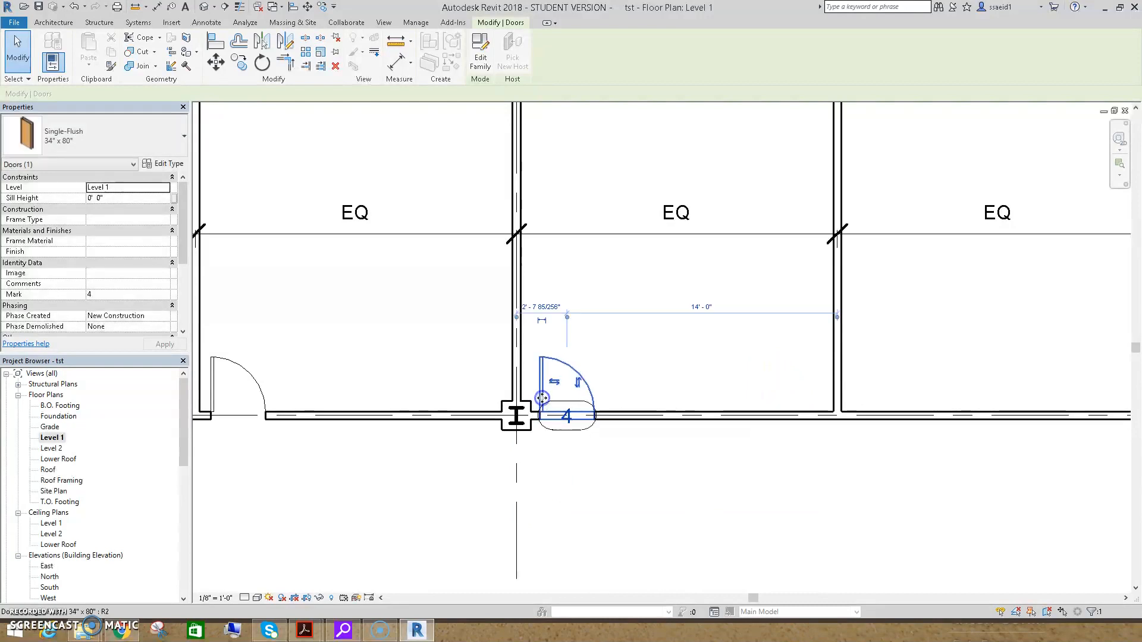
scroll(641, 439, down, 1)
middle_drag(731, 474, 616, 402)
scroll(613, 474, down, 1)
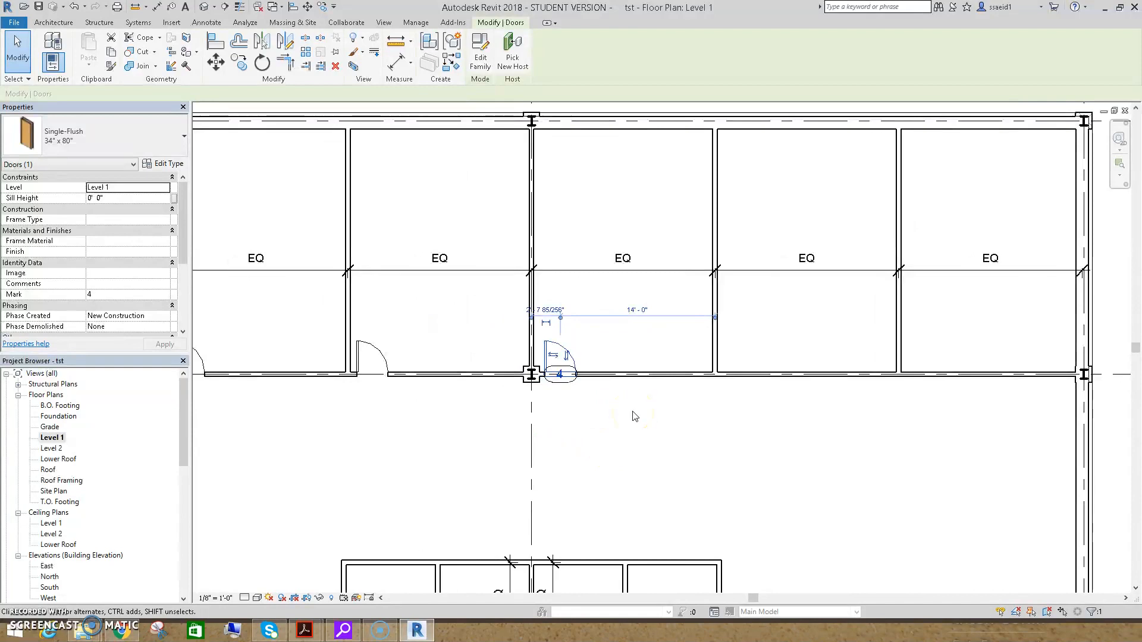
Try changing the fourth room's door to Door-Exterior-Double-Full Glass-Wood_Clad 60" x 80", and undo the change
scroll(616, 406, down, 3)
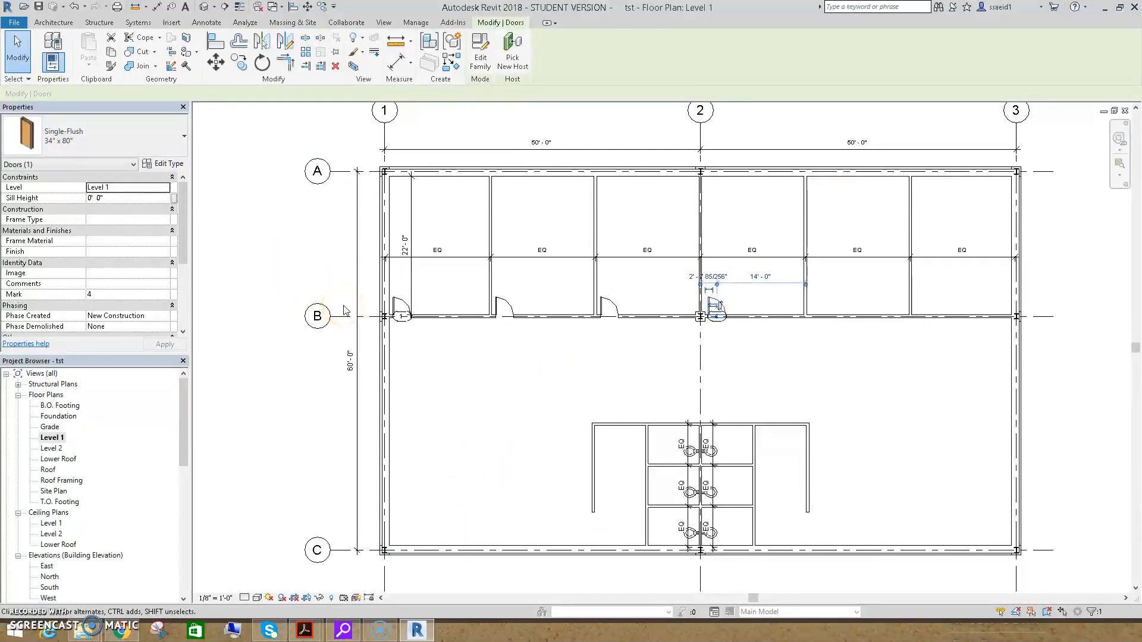
click(179, 136)
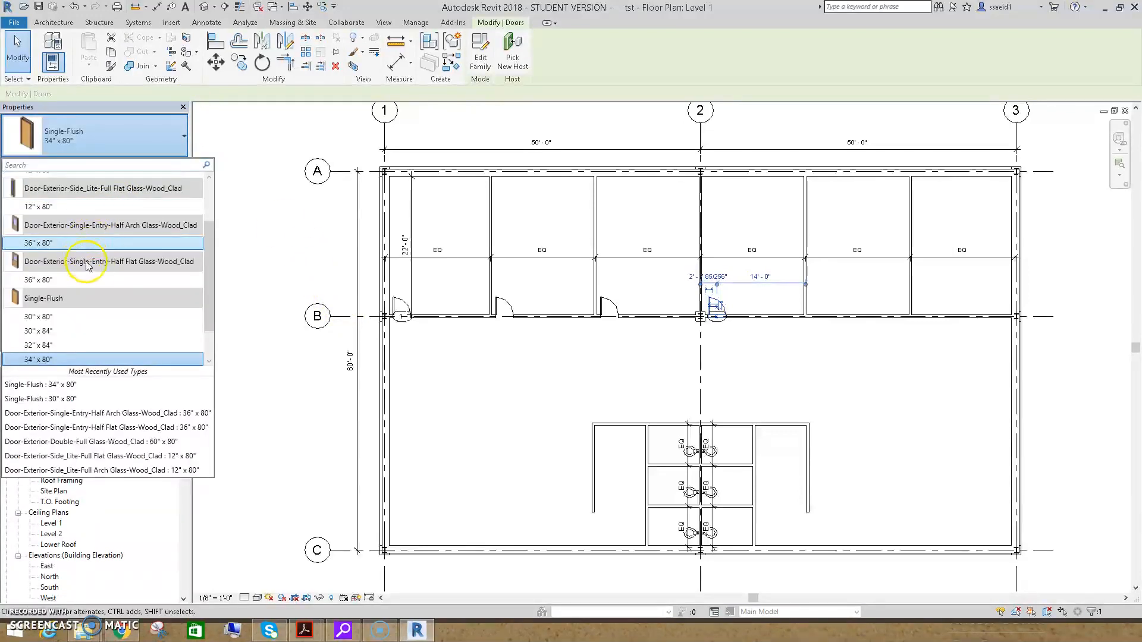
scroll(93, 271, up, 2)
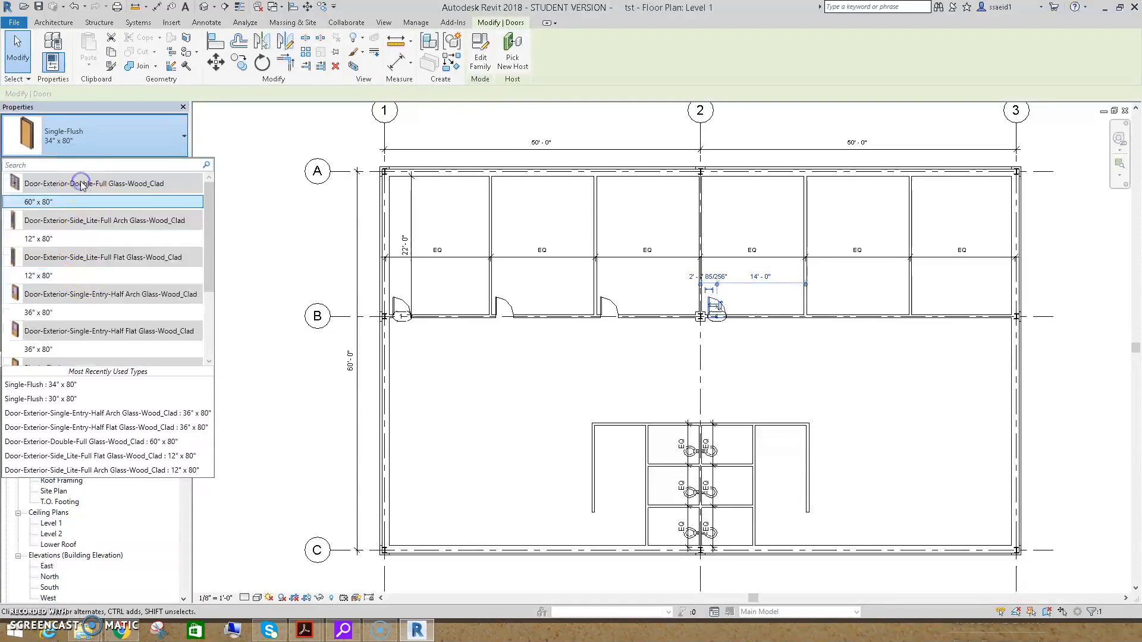
click(75, 205)
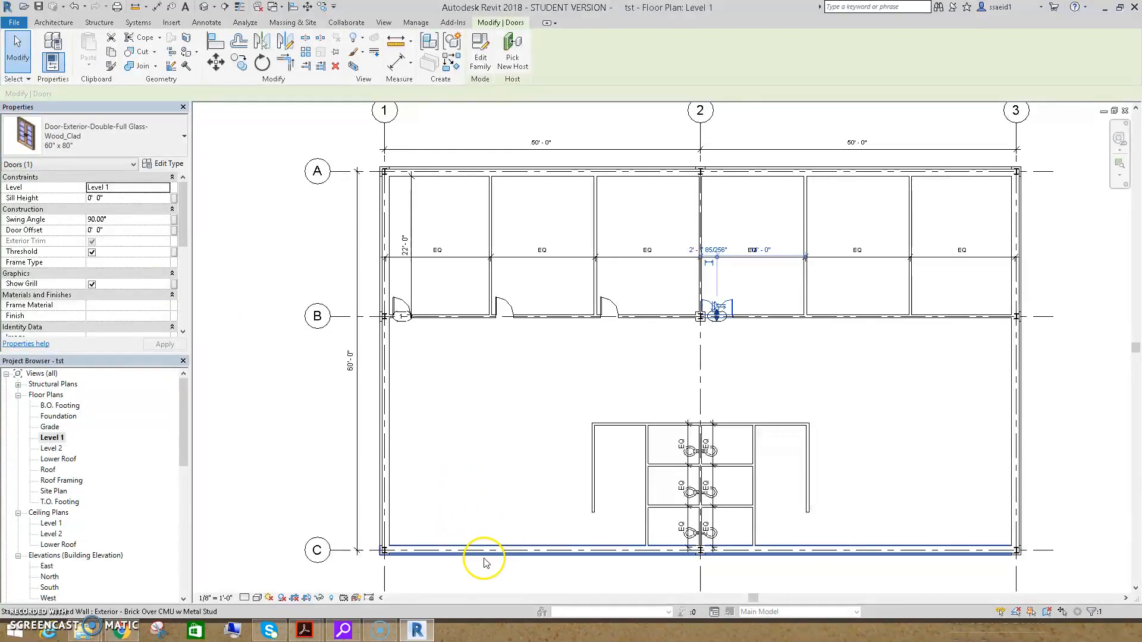
click(96, 135)
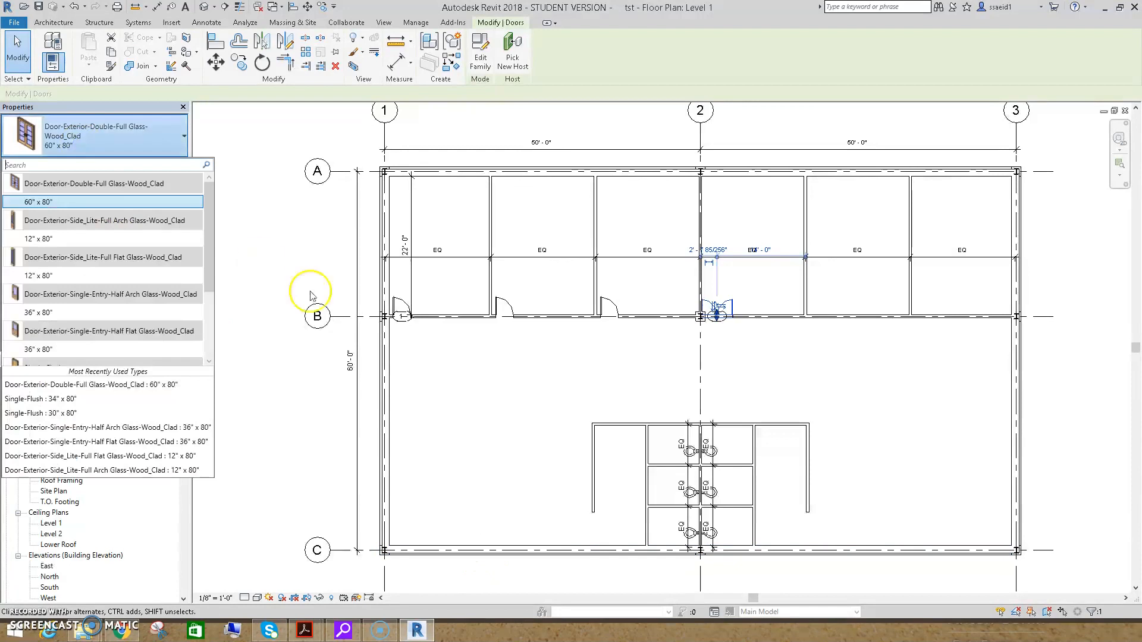
click(77, 203)
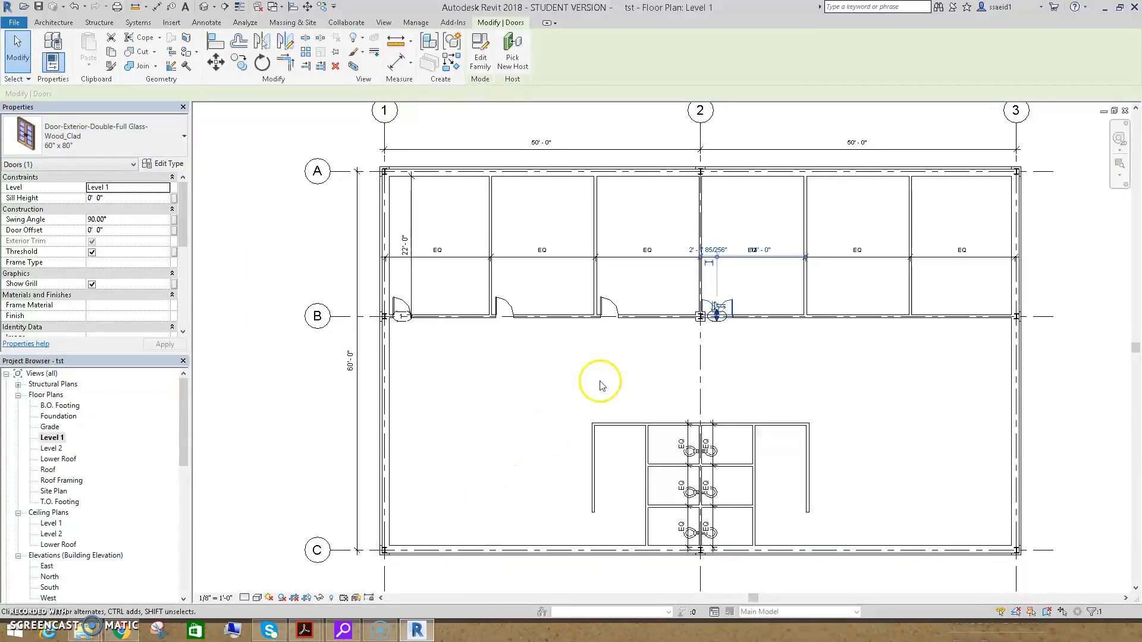
scroll(753, 298, up, 5)
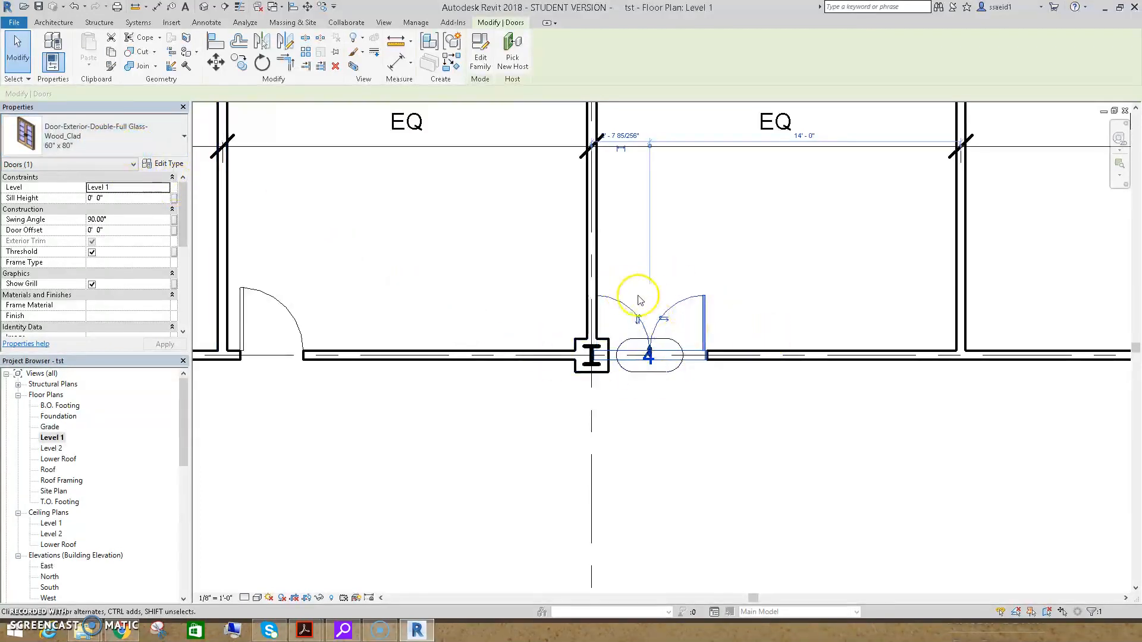
middle_drag(689, 297, 677, 295)
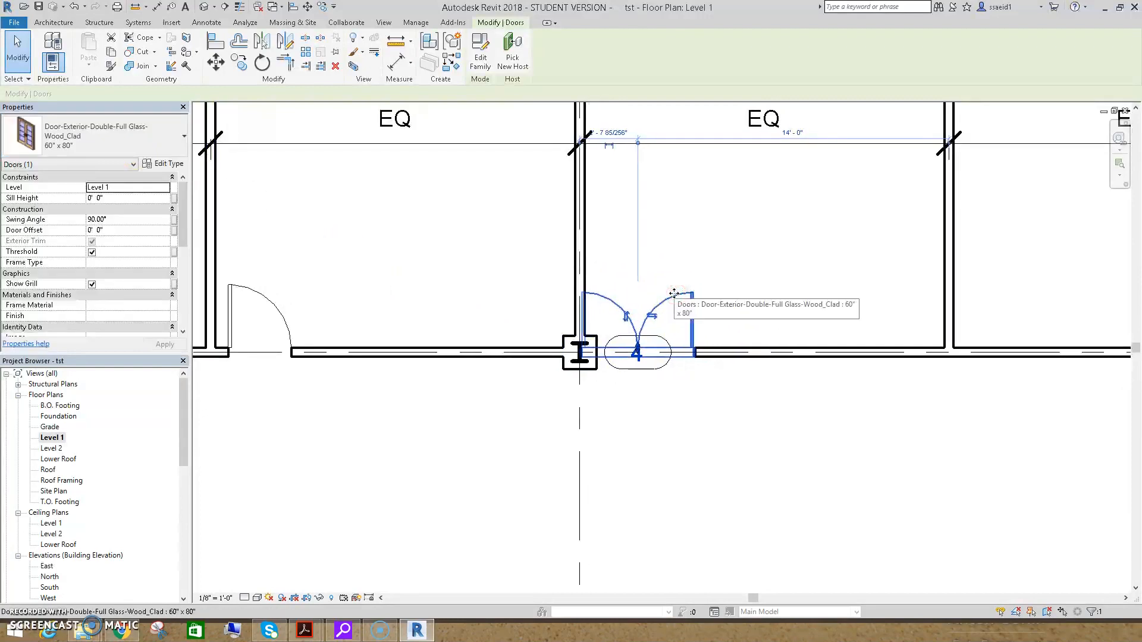
key(ctrl+z)
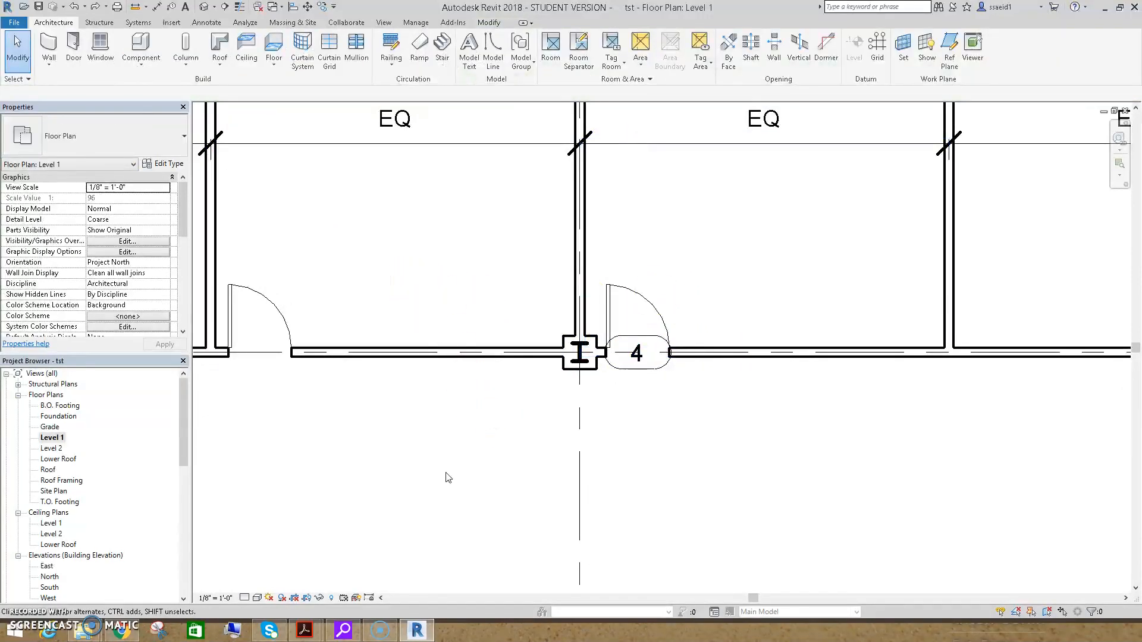
Place a Door-Exterior-Double-Full Glass-Wood_Clad 60" x 80" door in the south exterior wall near the building's southwest corner
click(72, 46)
scroll(408, 263, down, 3)
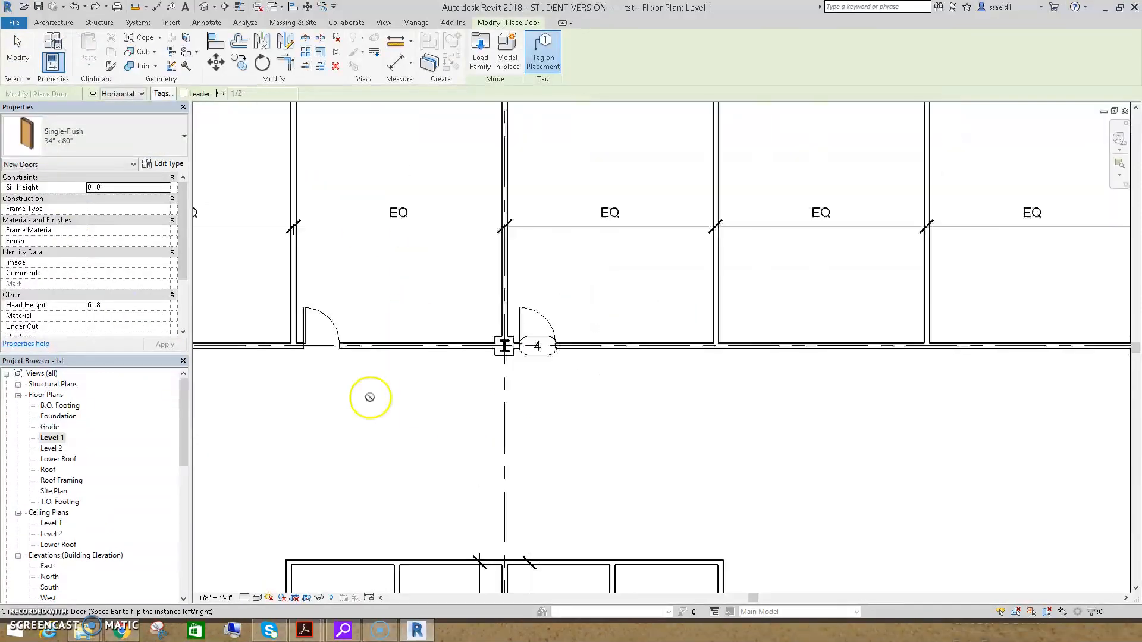
scroll(414, 346, down, 1)
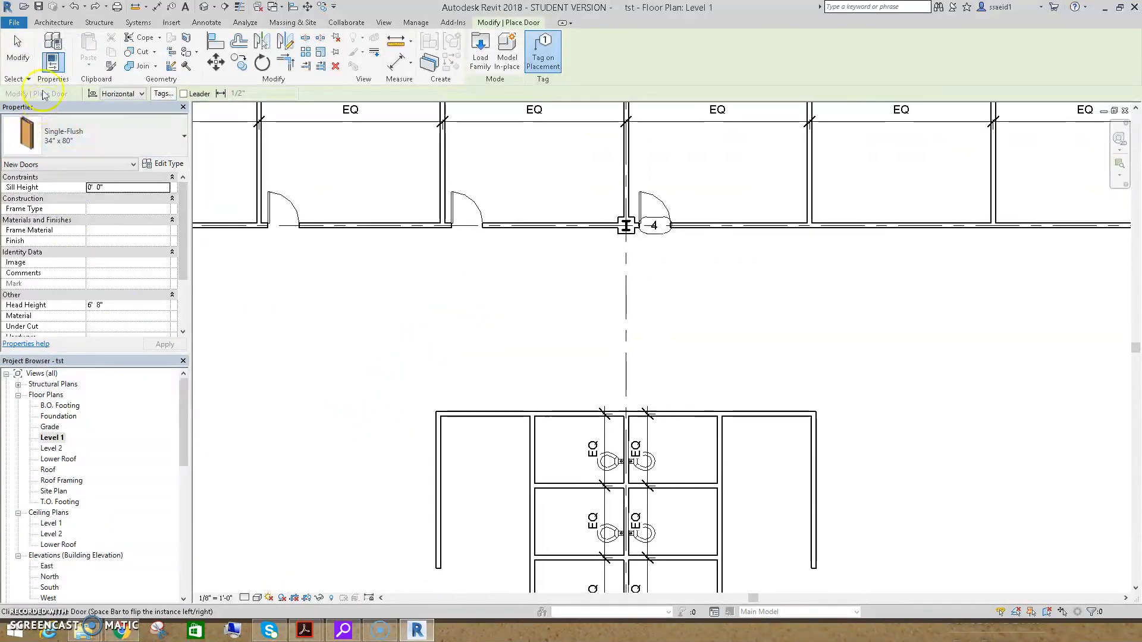
key(Escape)
click(147, 145)
key(d)
key(r)
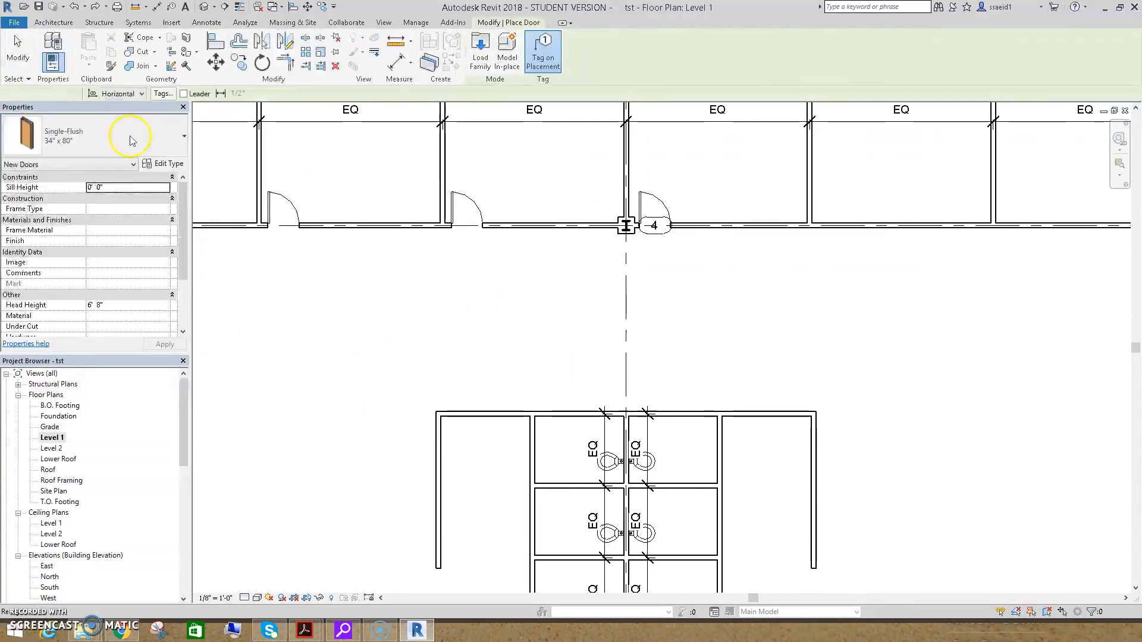
click(162, 140)
scroll(89, 246, up, 2)
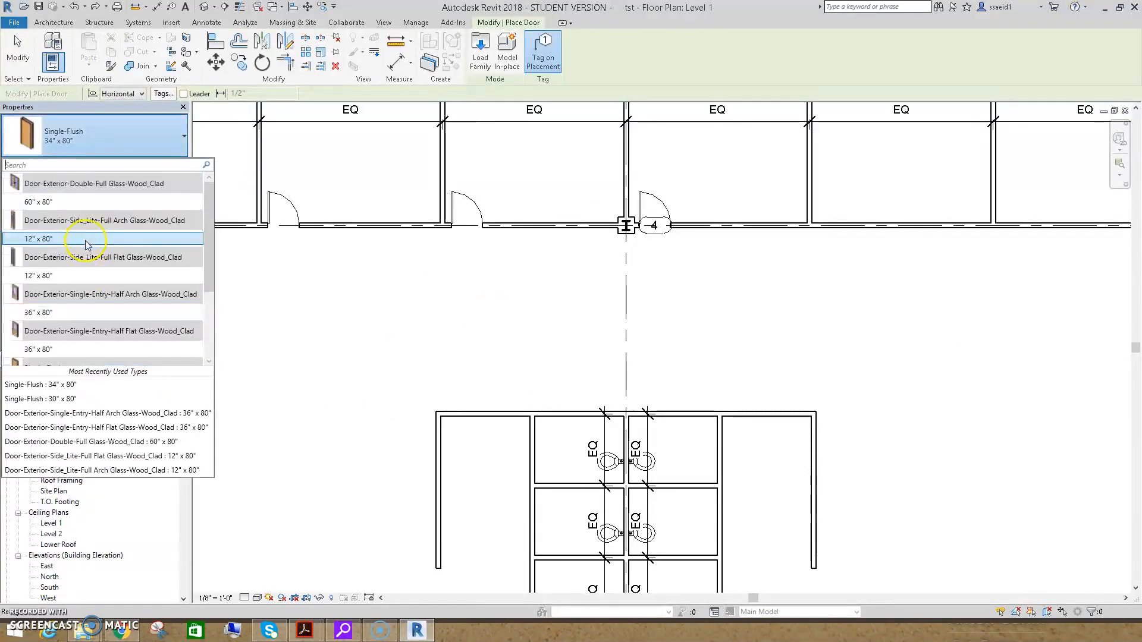
click(77, 202)
scroll(280, 306, down, 3)
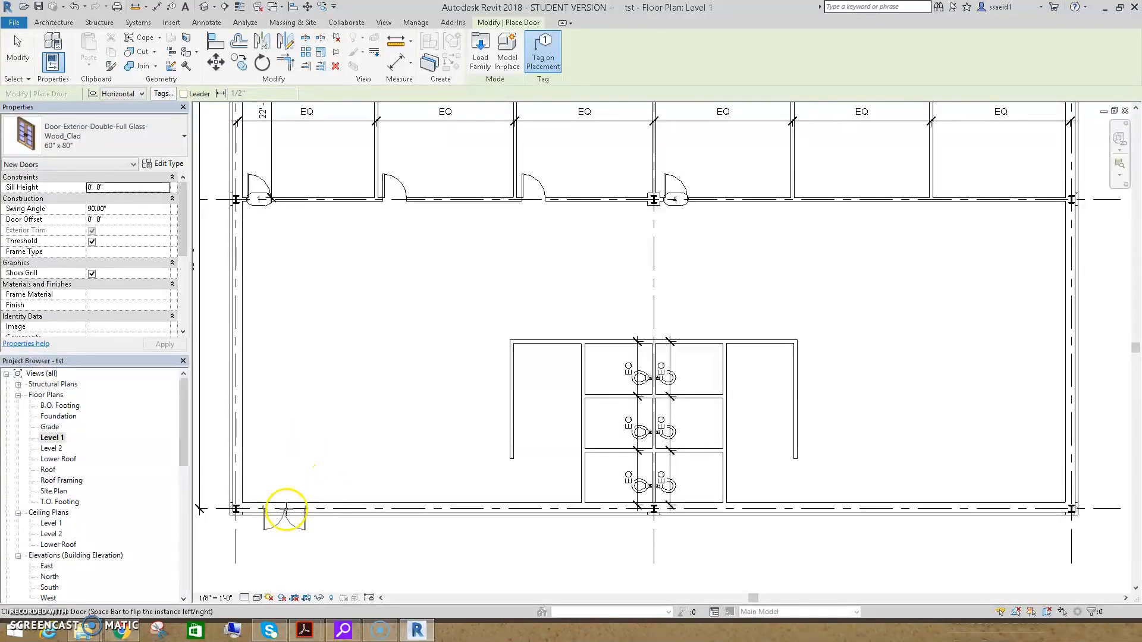
click(282, 508)
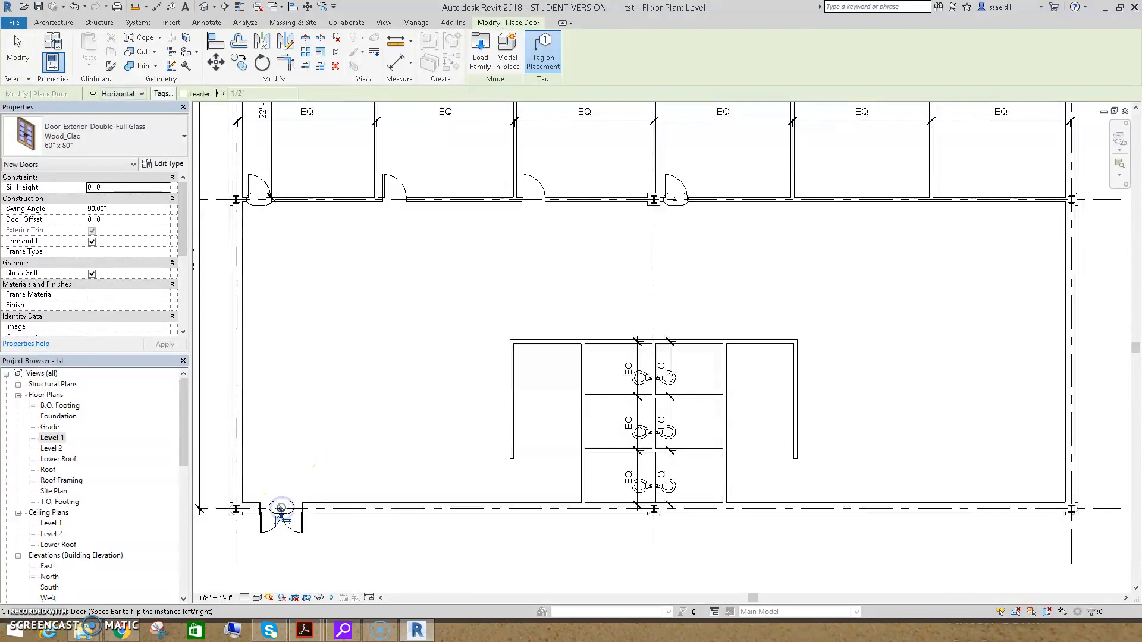
Flip the facing of the double exterior door so it swings into the building
scroll(271, 502, up, 5)
middle_drag(268, 498, 420, 485)
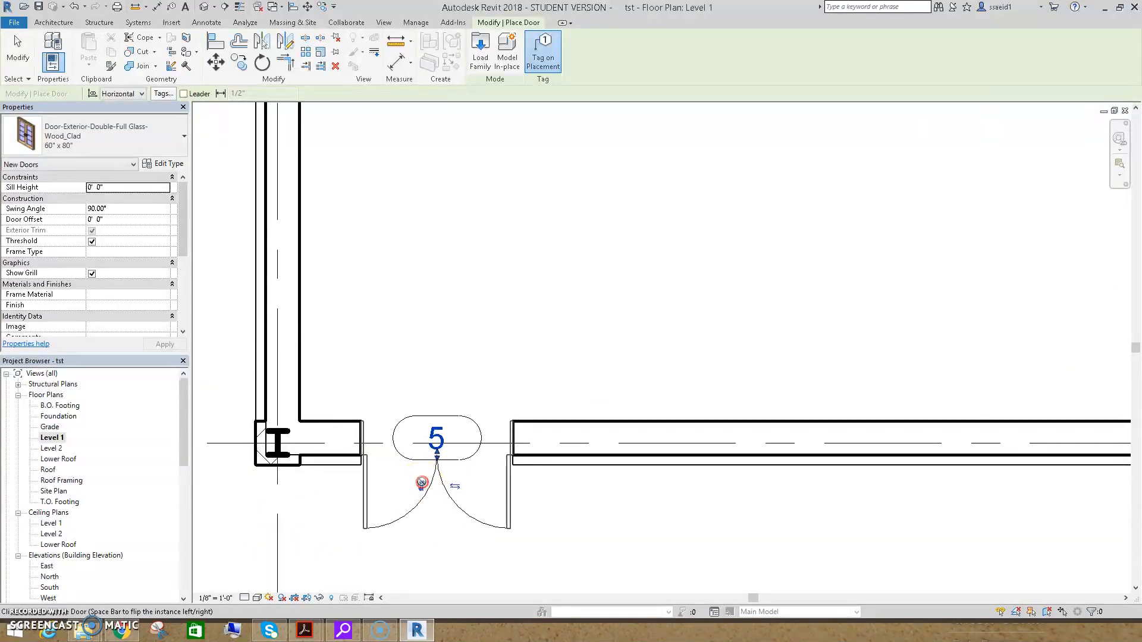
key(Escape)
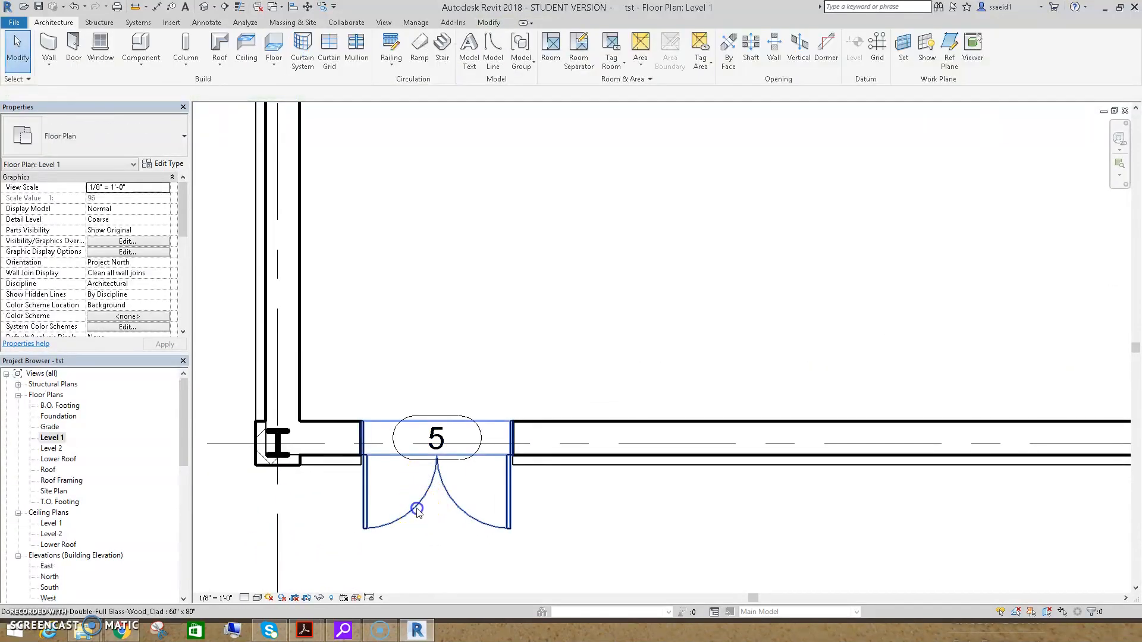
click(422, 488)
click(422, 485)
Copy the double exterior door along the south exterior wall to a spot near the building's southeast corner
scroll(417, 369, down, 4)
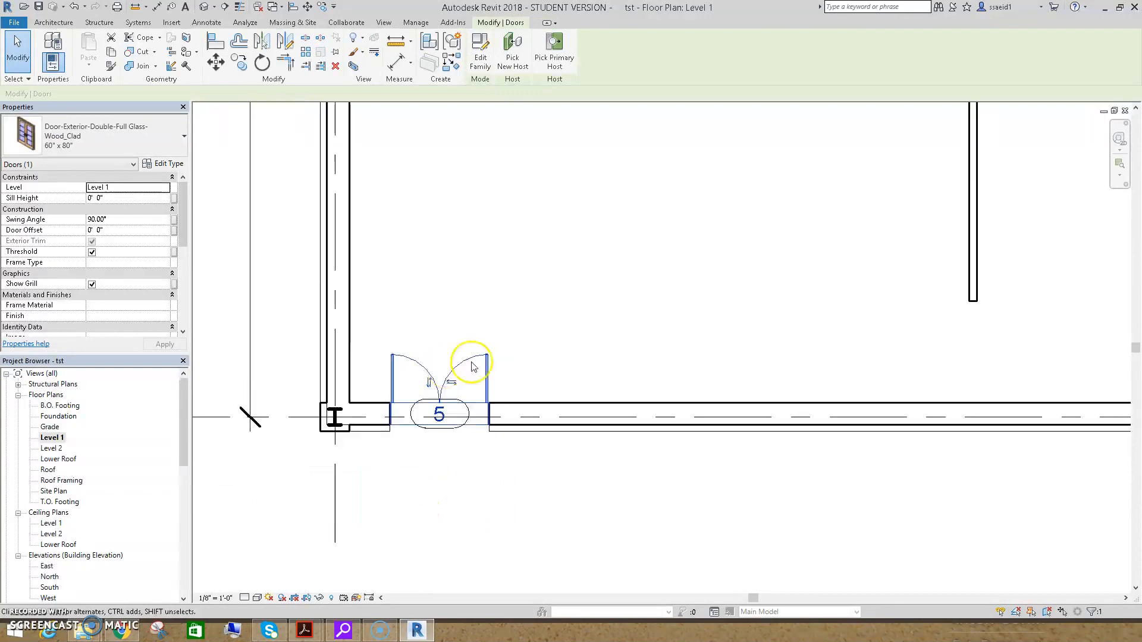
scroll(359, 336, down, 4)
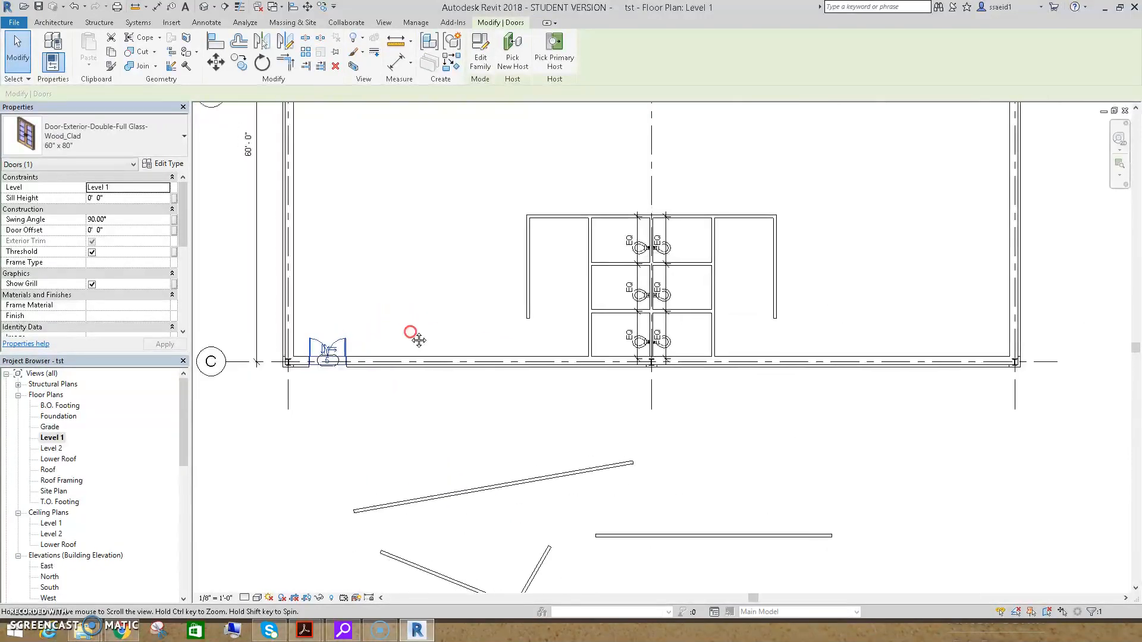
scroll(336, 364, up, 4)
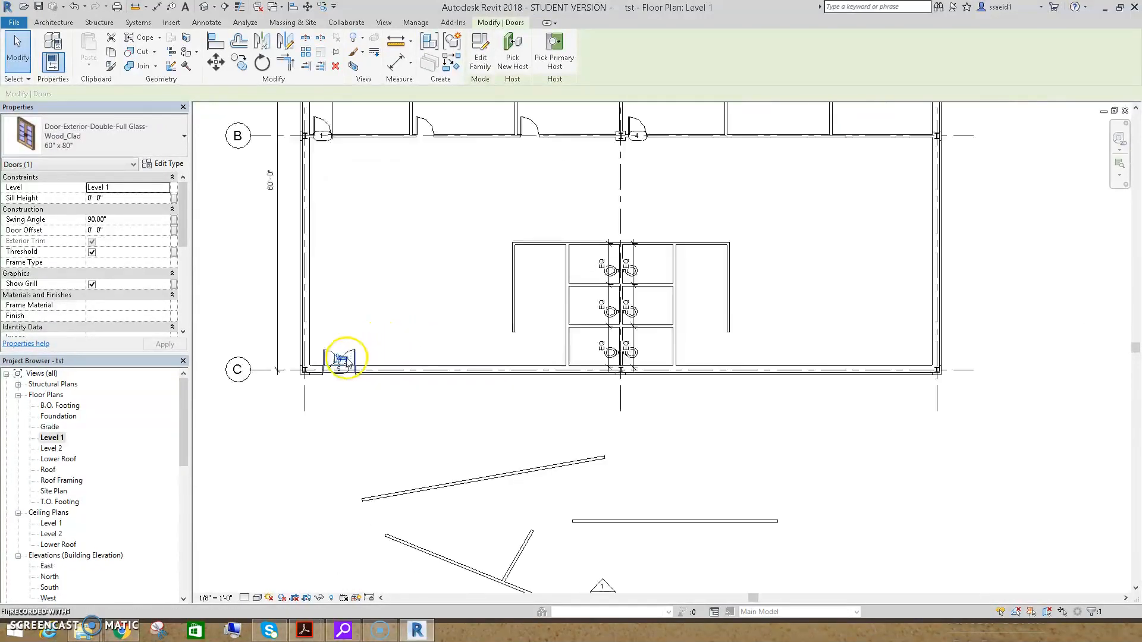
click(238, 62)
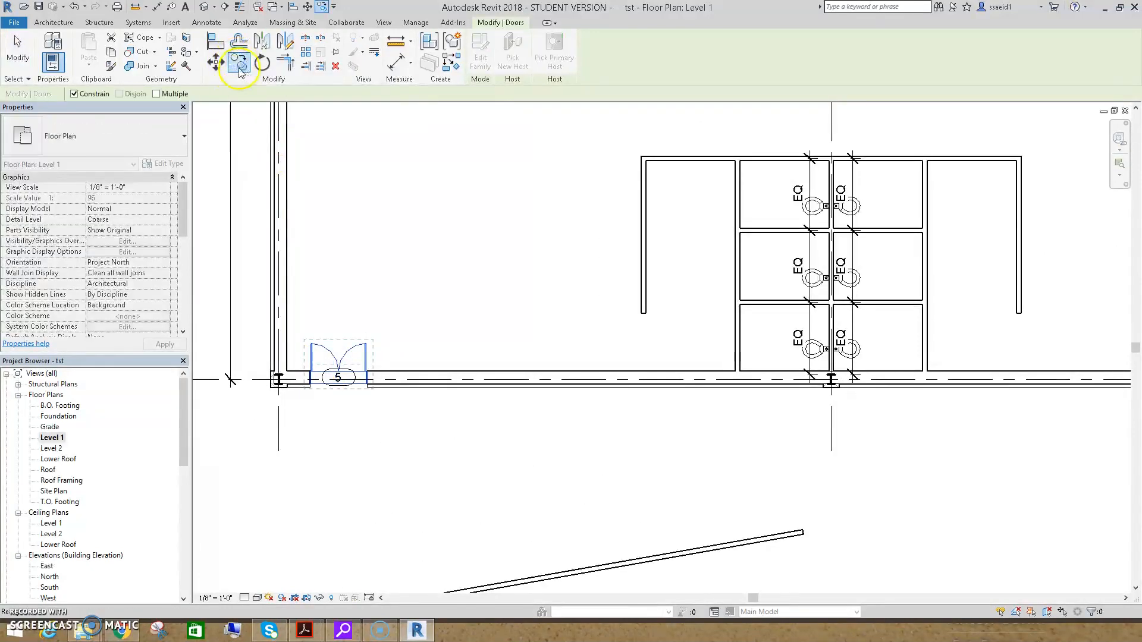
click(288, 371)
scroll(494, 441, down, 3)
middle_drag(661, 452, 319, 454)
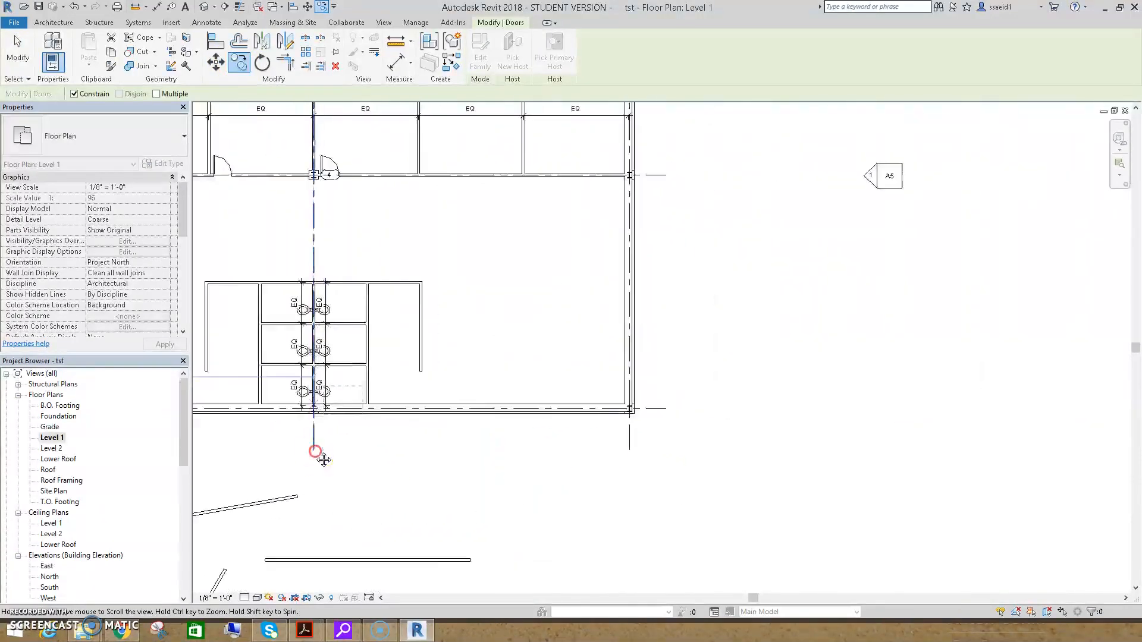
click(555, 400)
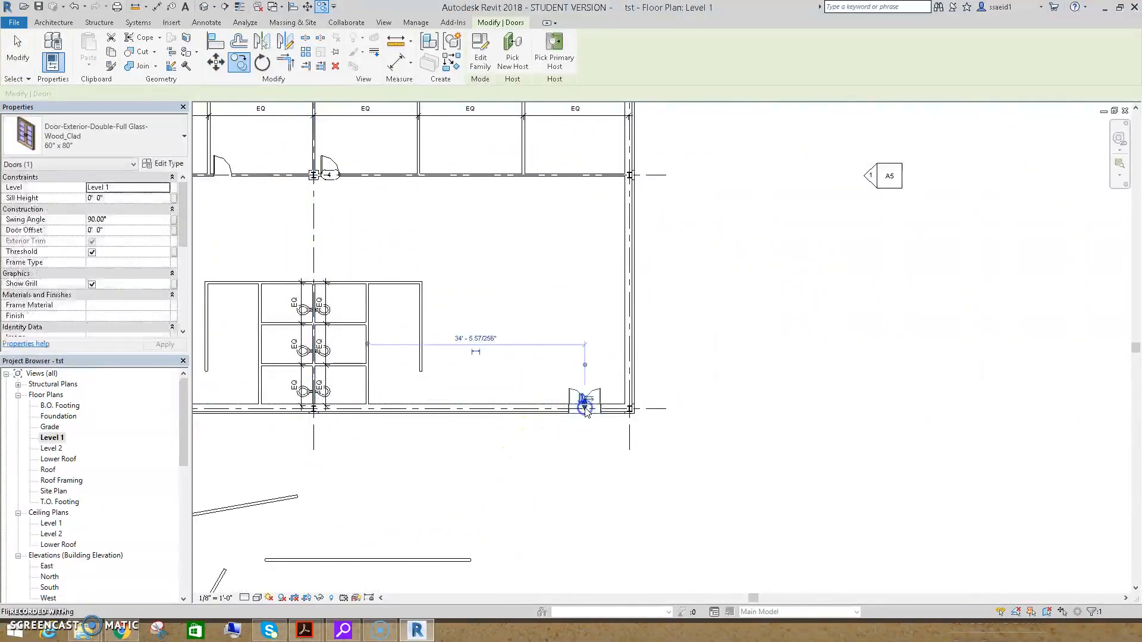
click(417, 388)
Place a Single-Flush 36" x 84" door in the fifth north room's south wall, swinging inward, 2'-0" from its east partition
scroll(571, 375, down, 5)
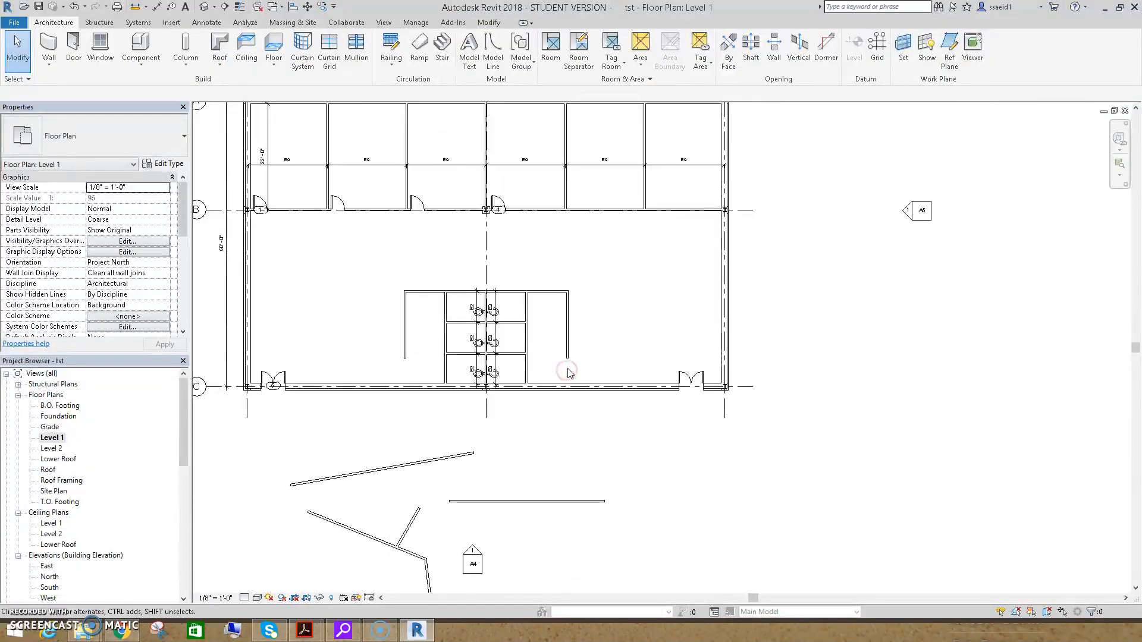
middle_drag(421, 326, 441, 339)
middle_drag(562, 285, 526, 278)
click(73, 48)
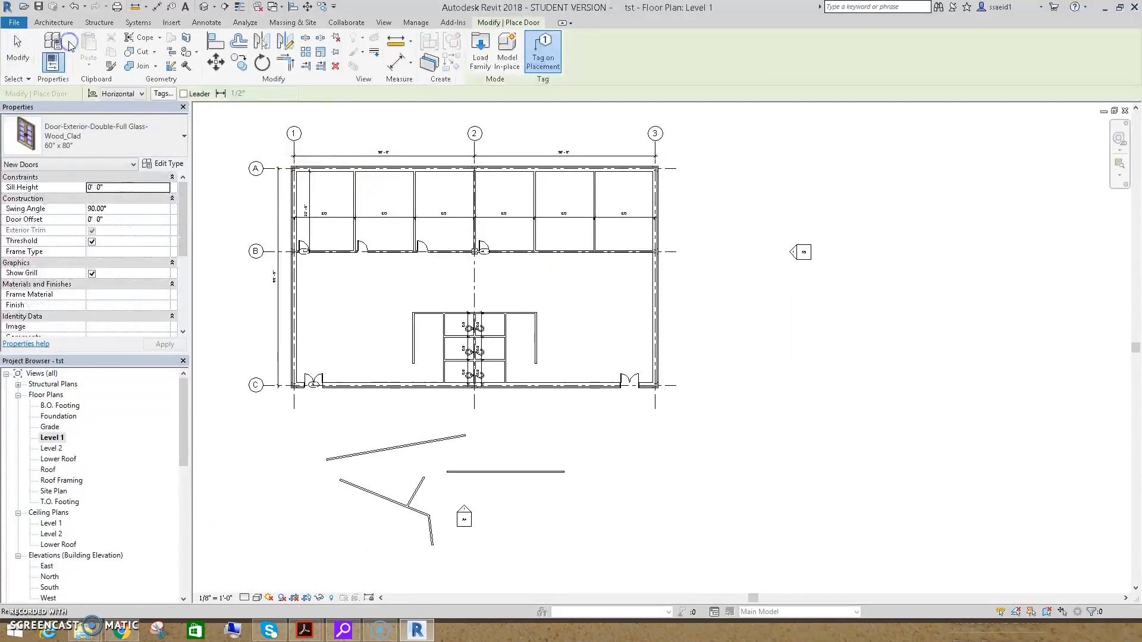
click(78, 147)
scroll(82, 304, down, 3)
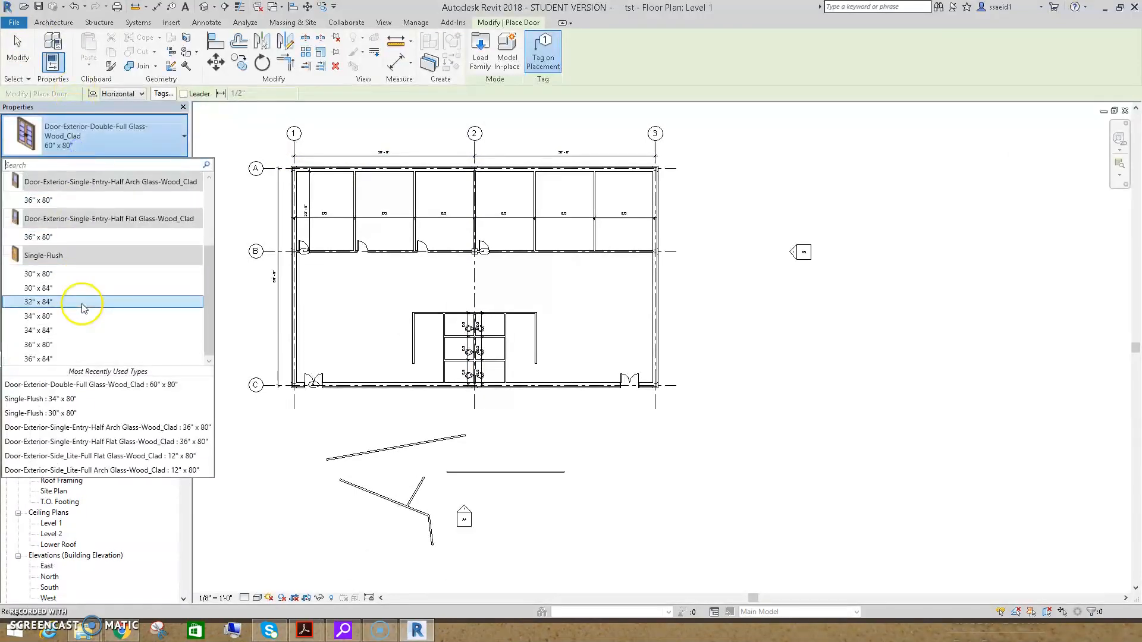
click(62, 359)
scroll(556, 253, up, 2)
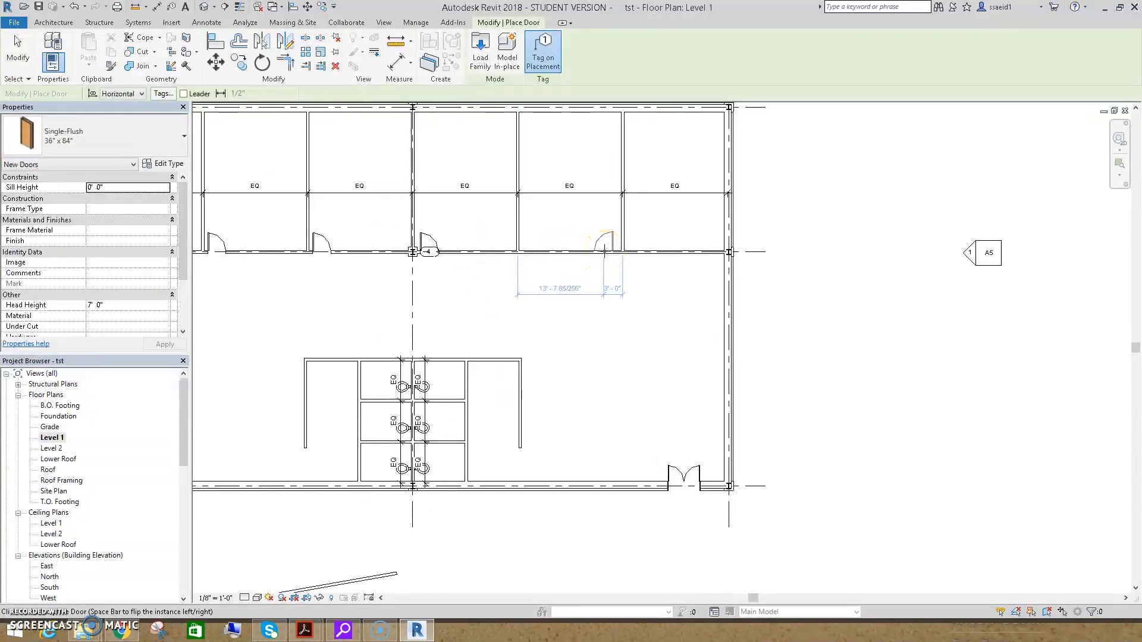
scroll(607, 252, up, 2)
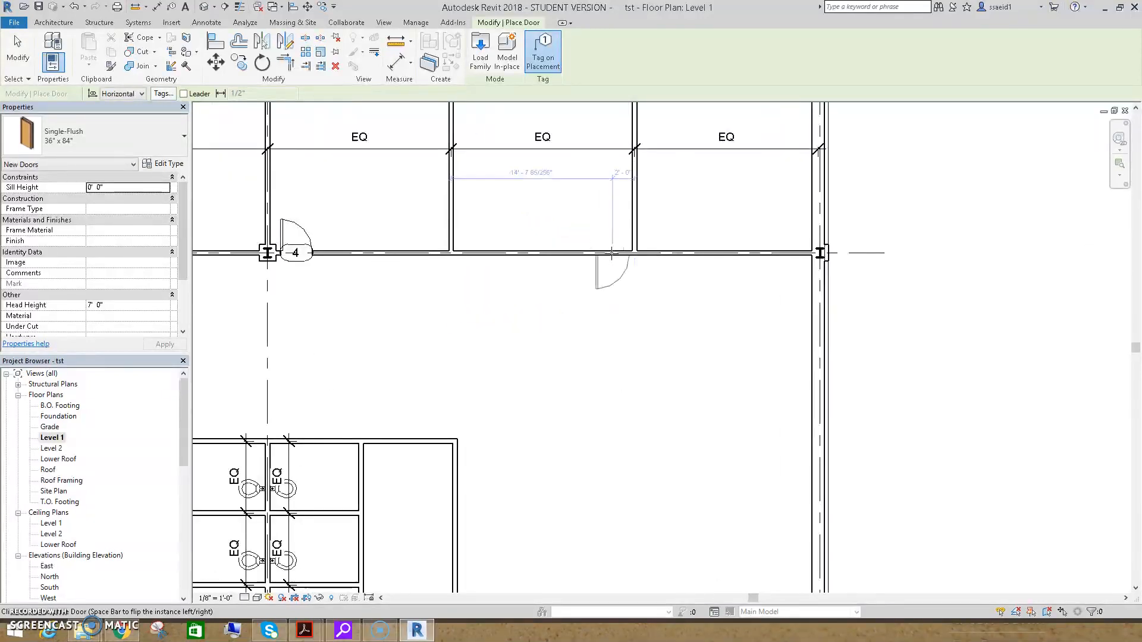
click(614, 254)
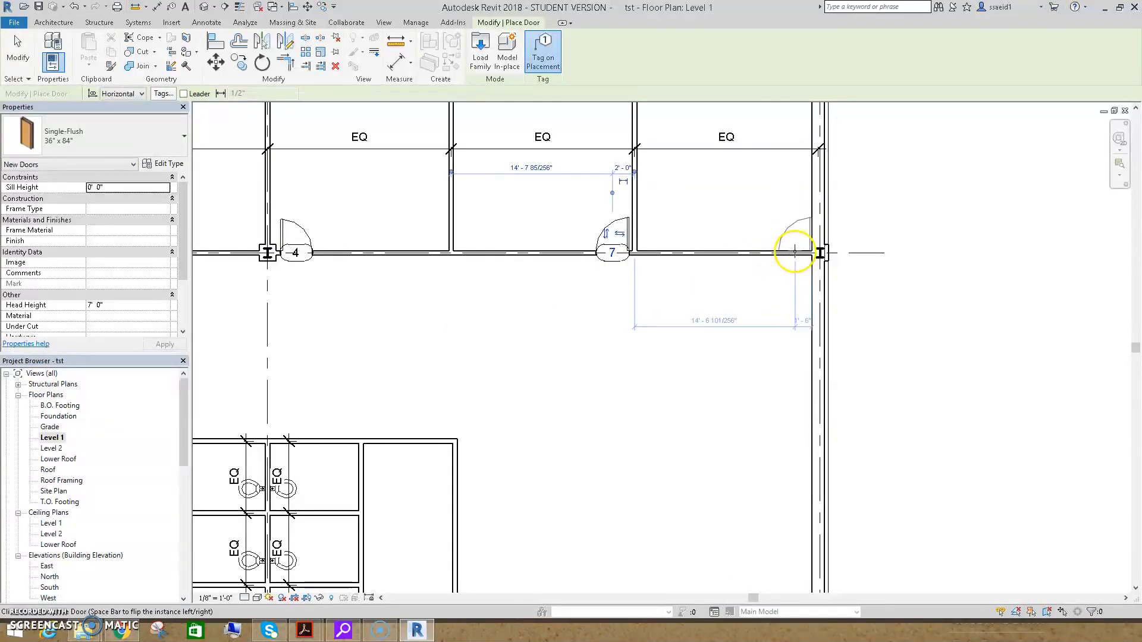
Place another Single-Flush 36" x 84" door in the sixth north room's south wall, swinging inward, 2'-0" from the east wall
click(789, 251)
scroll(602, 280, down, 3)
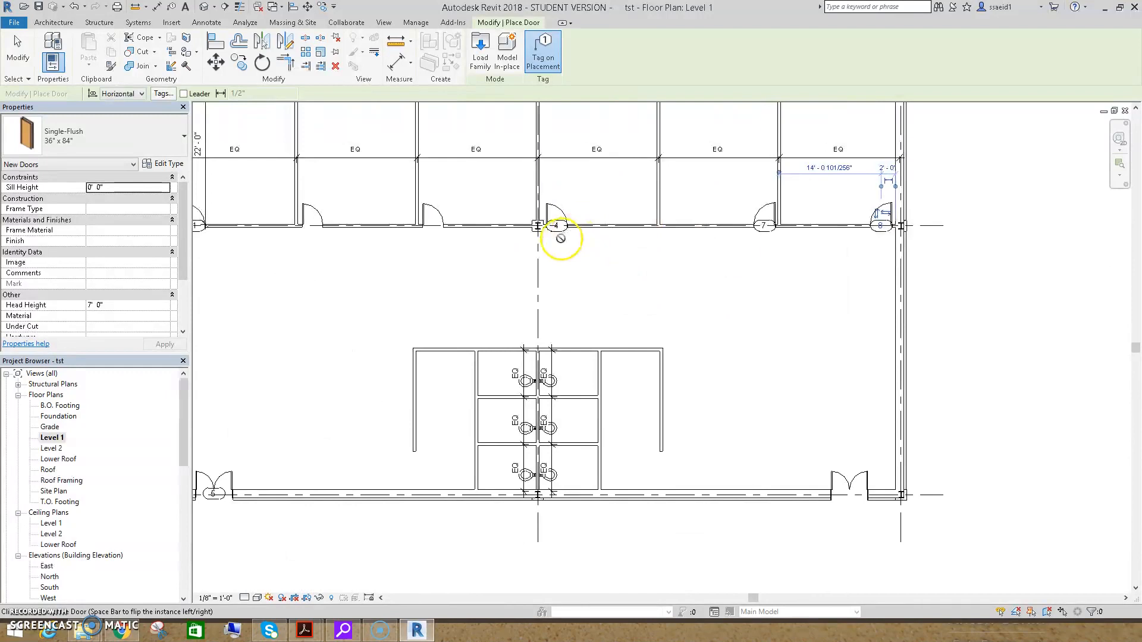
scroll(536, 256, down, 4)
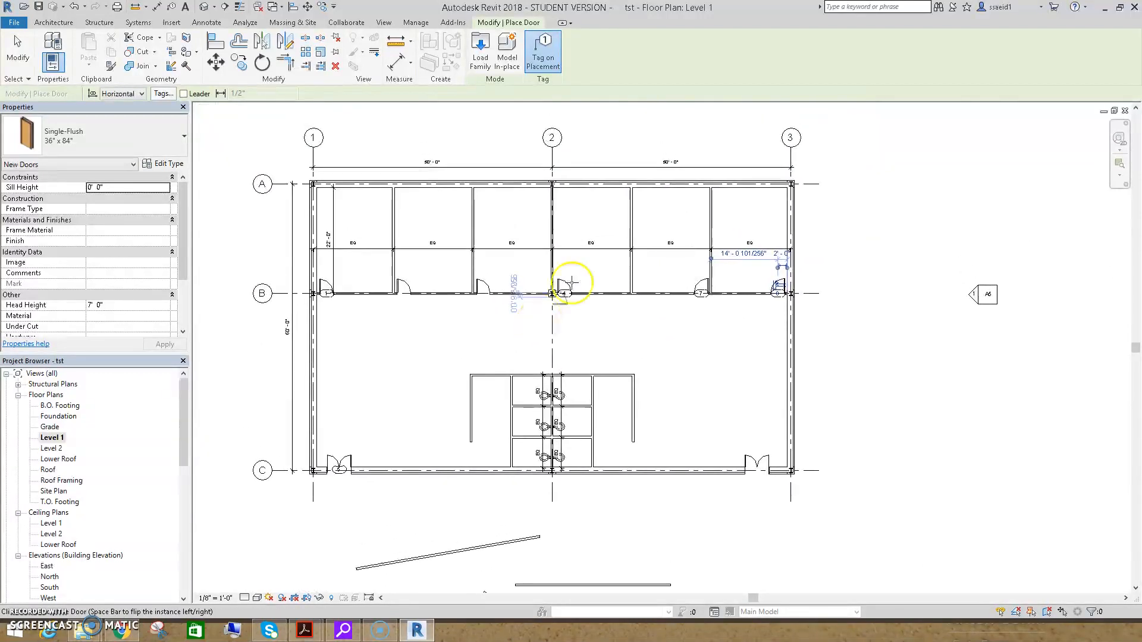
middle_drag(470, 329, 367, 351)
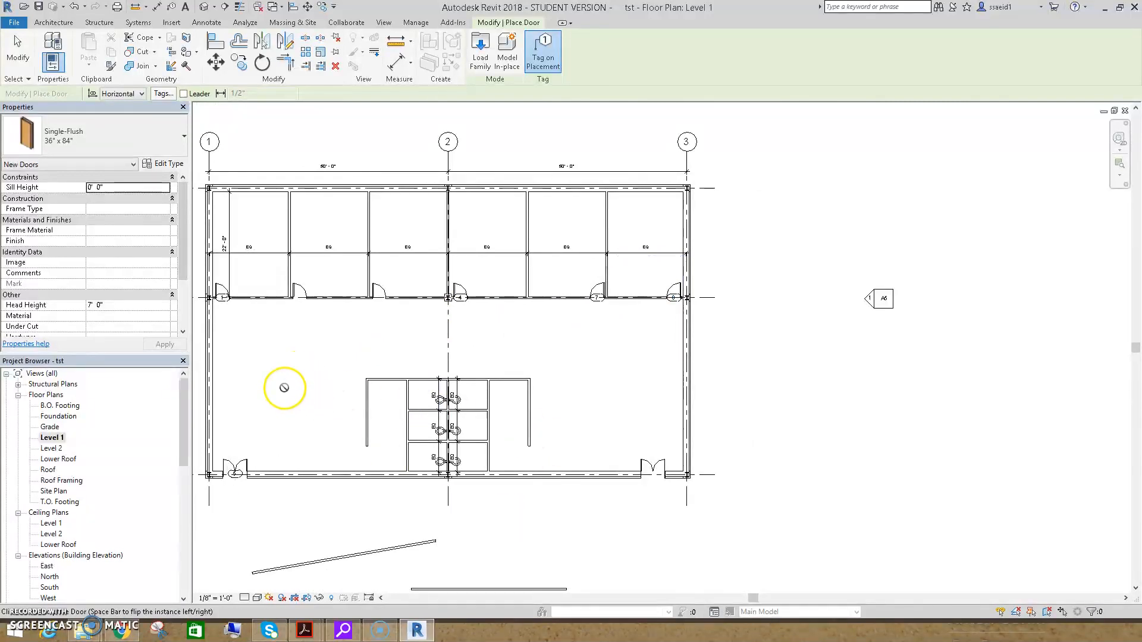
key(Escape)
key(Escape)
Place a Single-Flush 30" x 80" door in the northwest toilet stall's west wall, swinging inward, 2'-0" from the partition below
middle_drag(298, 408, 339, 411)
click(70, 56)
click(107, 147)
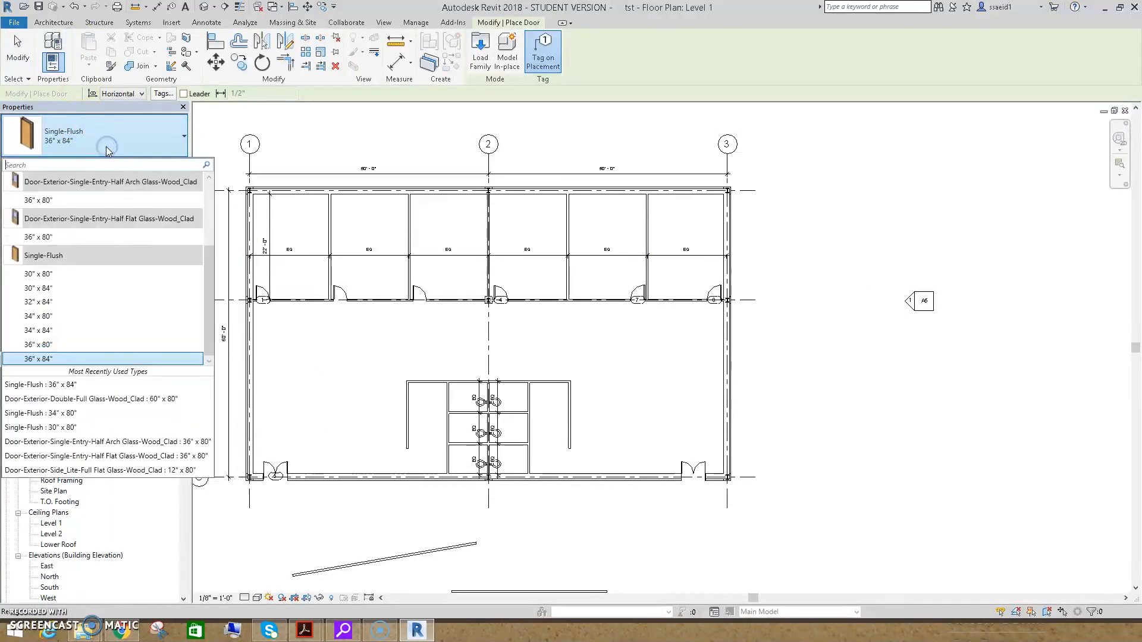
click(62, 274)
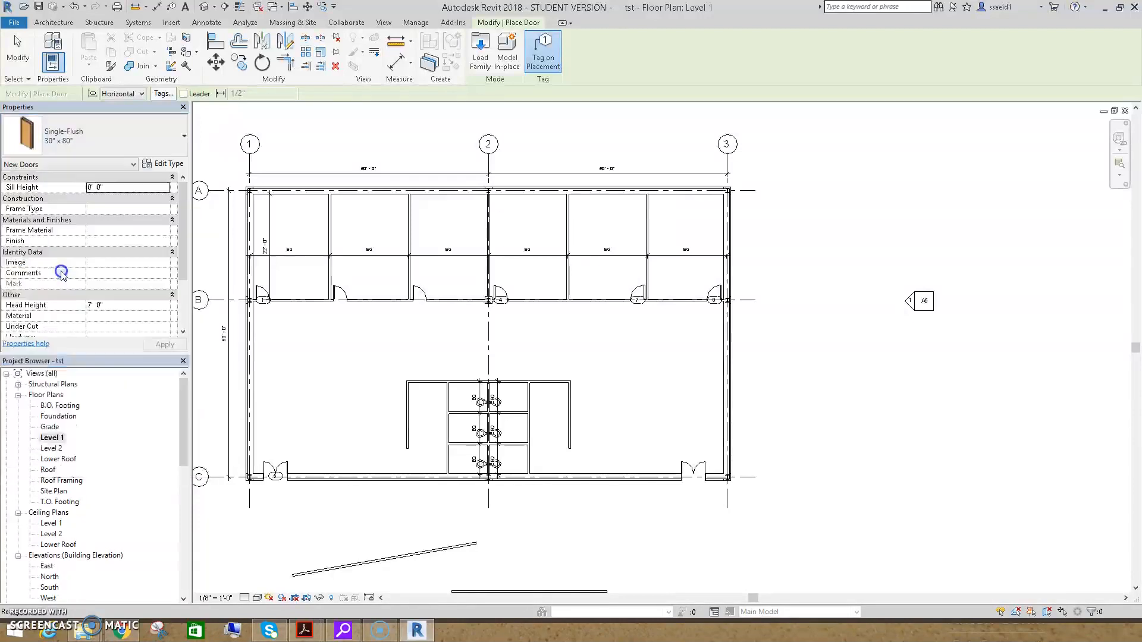
scroll(462, 388, up, 4)
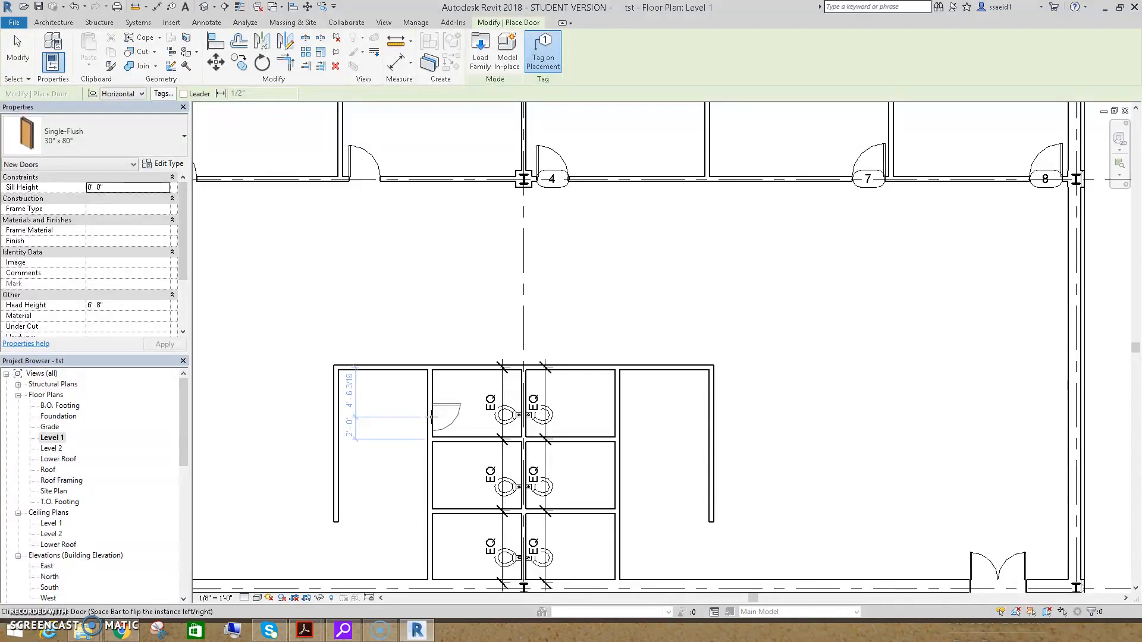
click(432, 418)
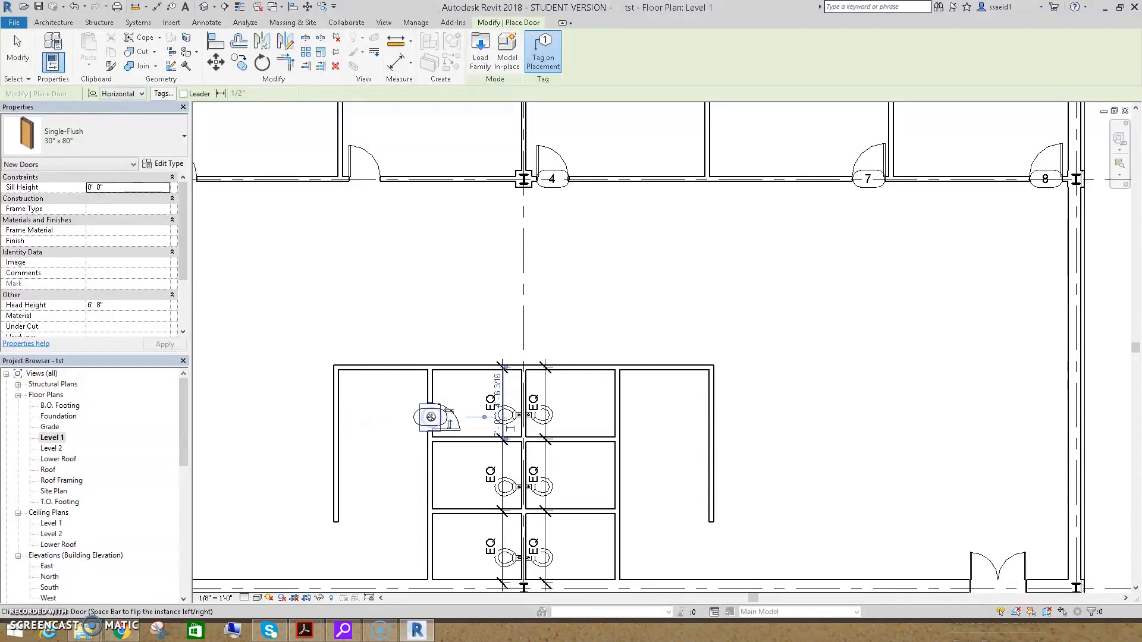
scroll(437, 429, up, 4)
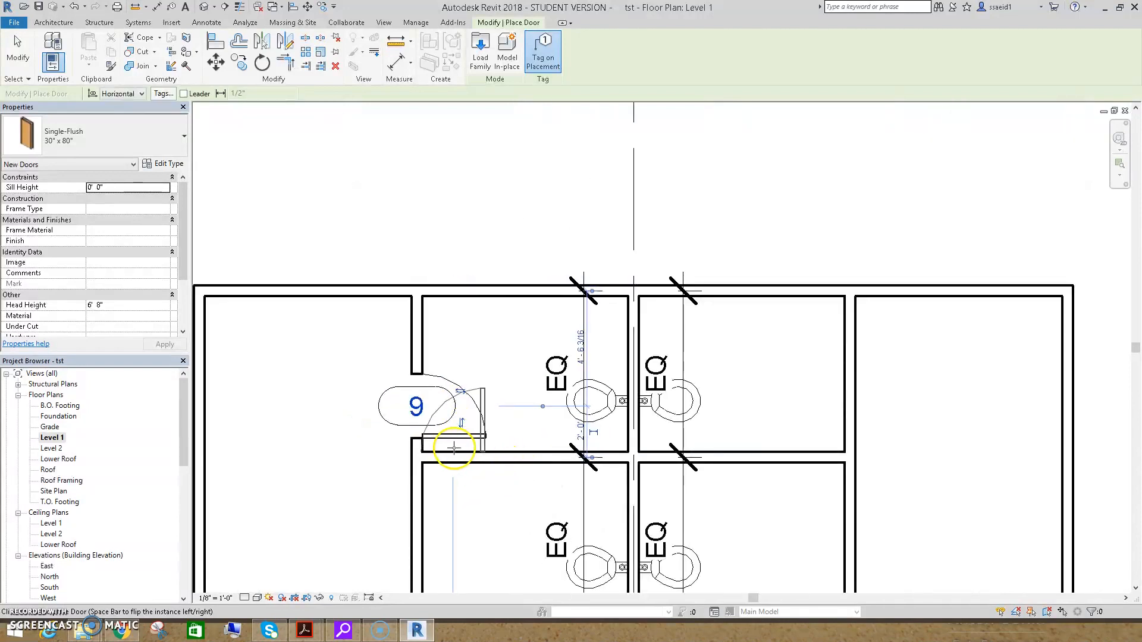
key(Escape)
key(Escape)
Try setting the northwest stall door's distance from the partition below to 1'-0", and undo the change
click(474, 443)
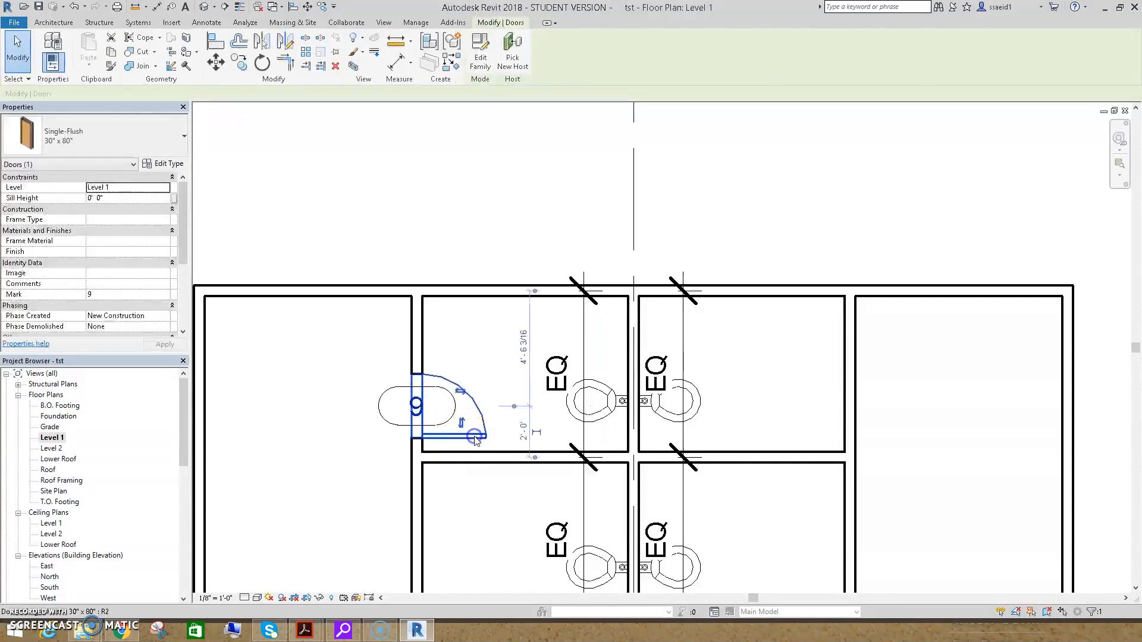
click(523, 433)
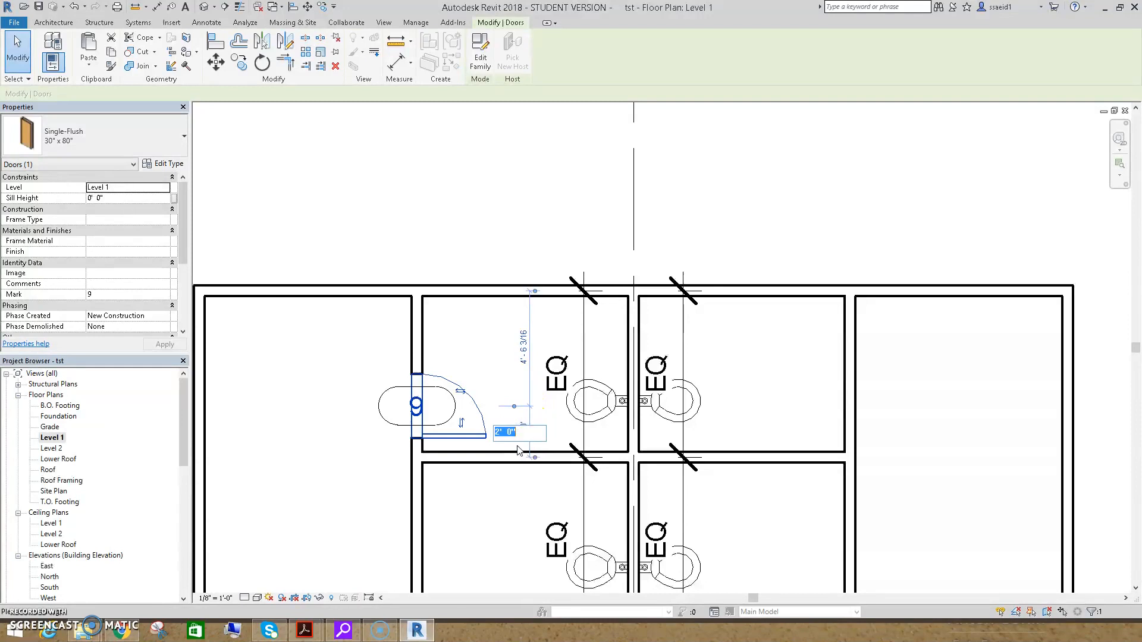
text(1)
key(Return)
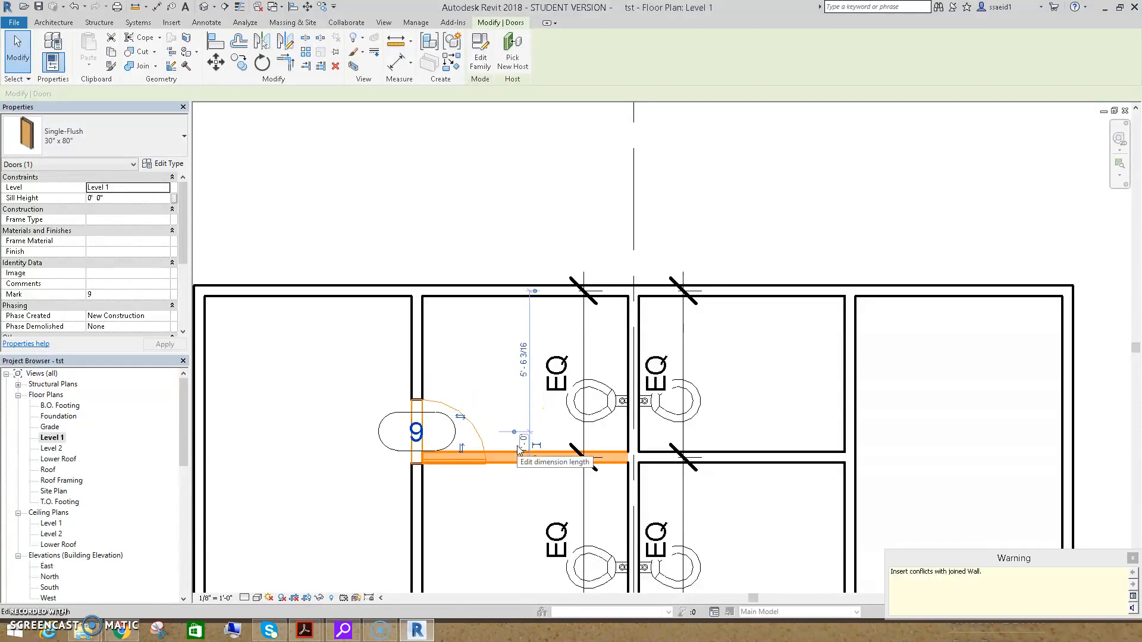
key(Escape)
key(ctrl+z)
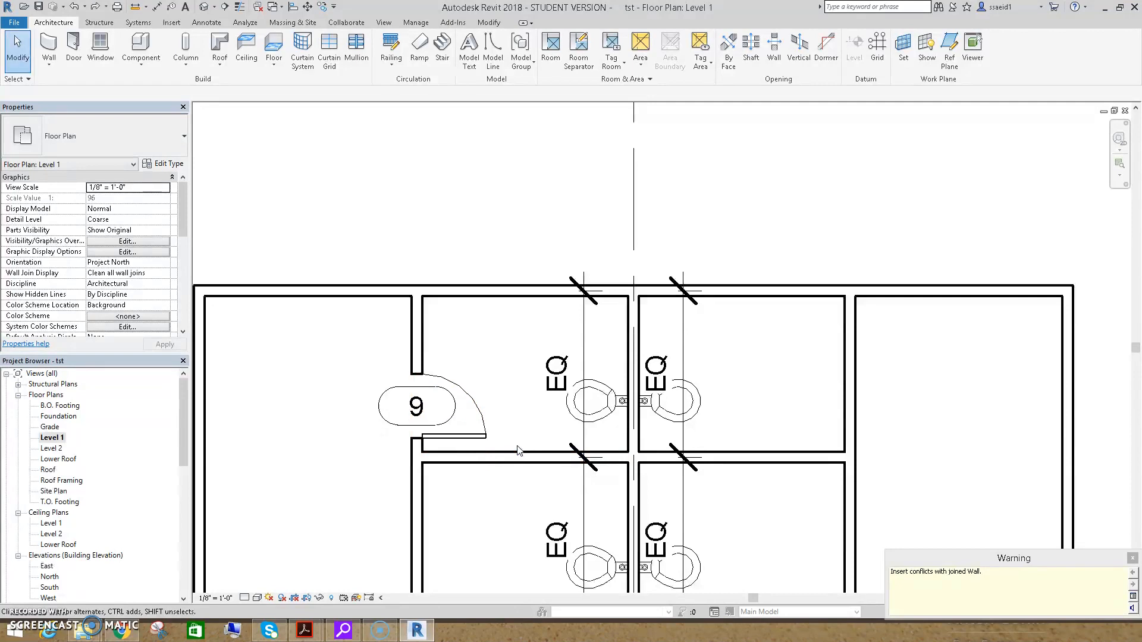
click(480, 424)
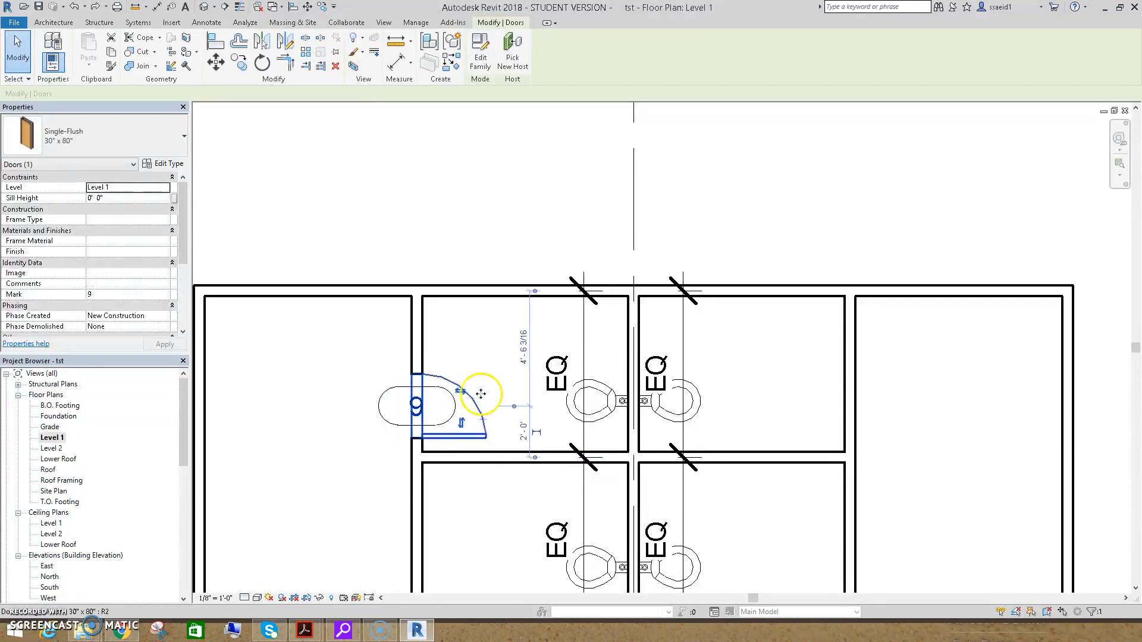
scroll(480, 416, down, 4)
key(Escape)
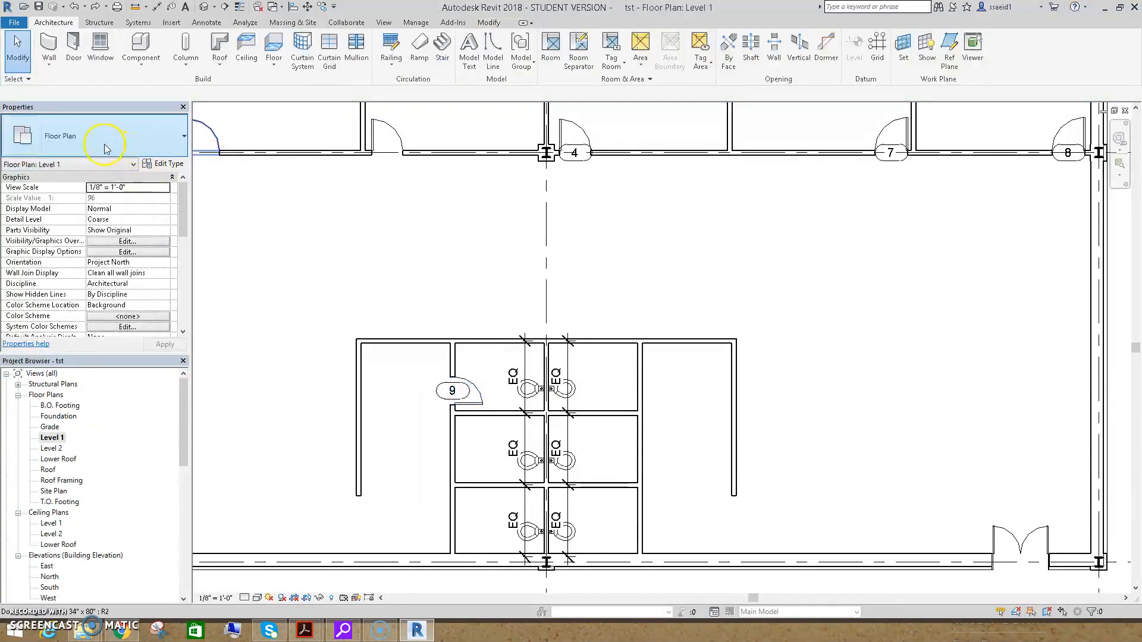
Place Single-Flush 30" x 80" doors in the west walls of the middle and south stalls on the west side, swinging inward
click(72, 45)
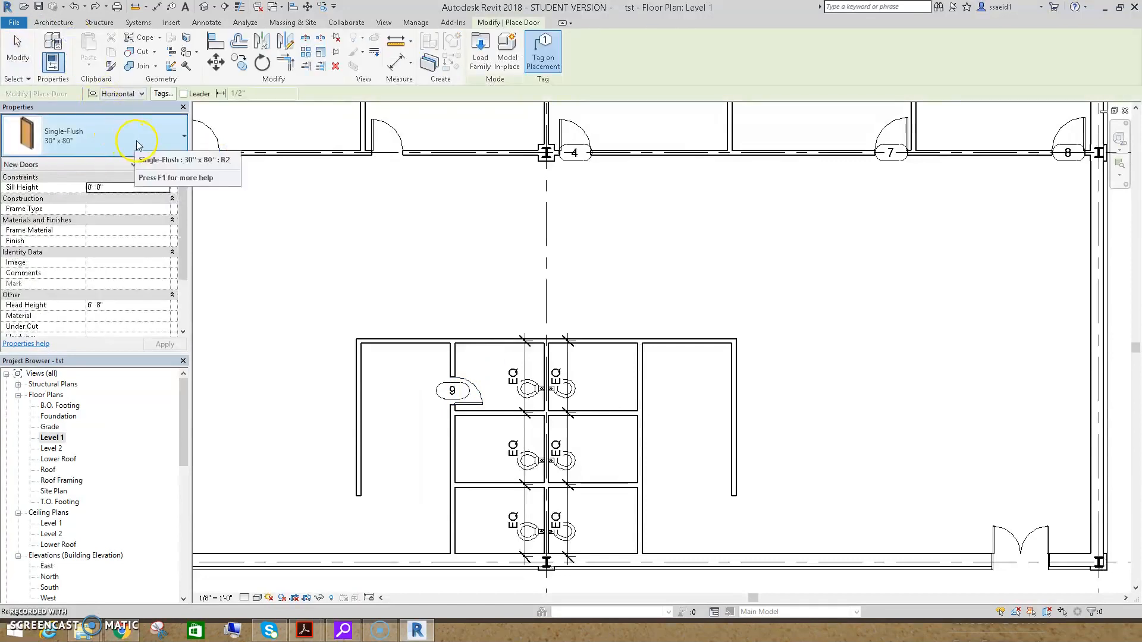
click(127, 143)
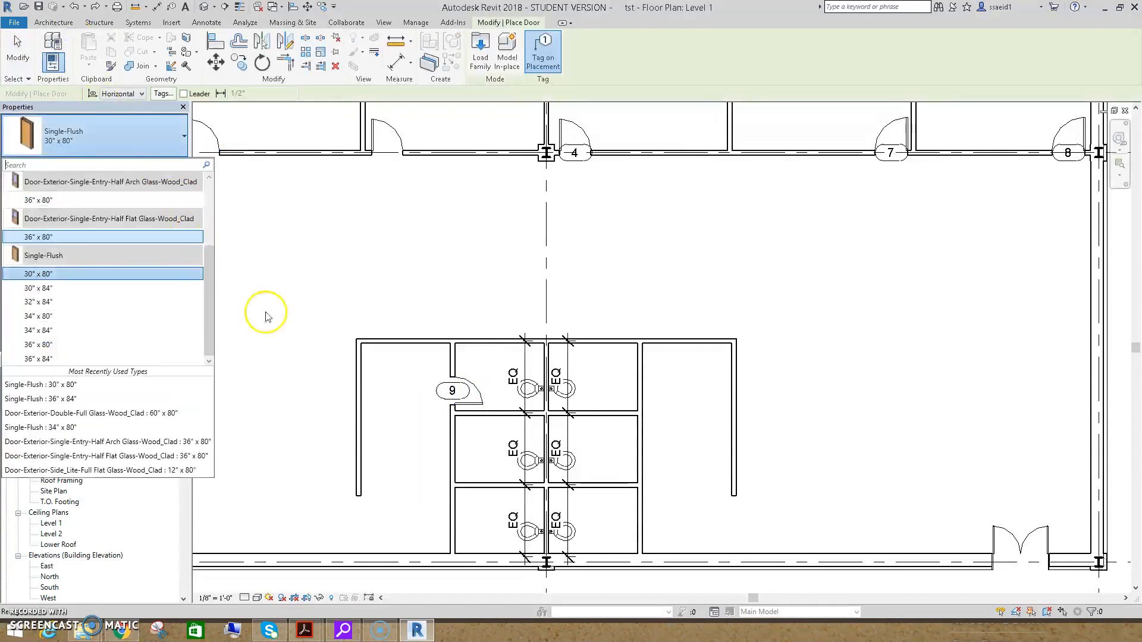
click(107, 275)
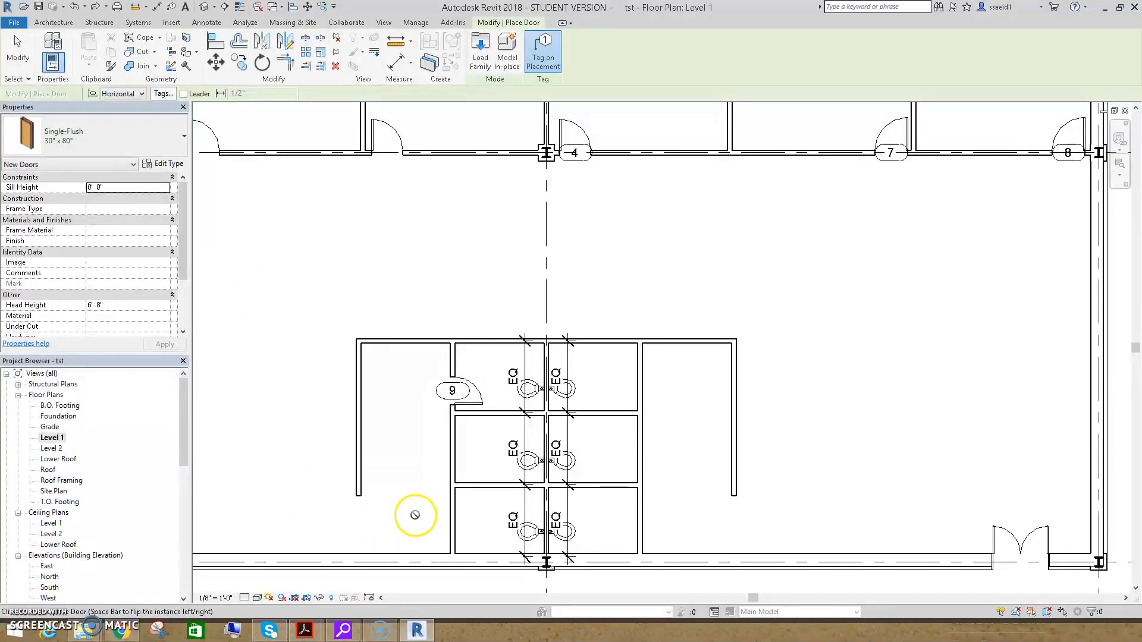
click(456, 464)
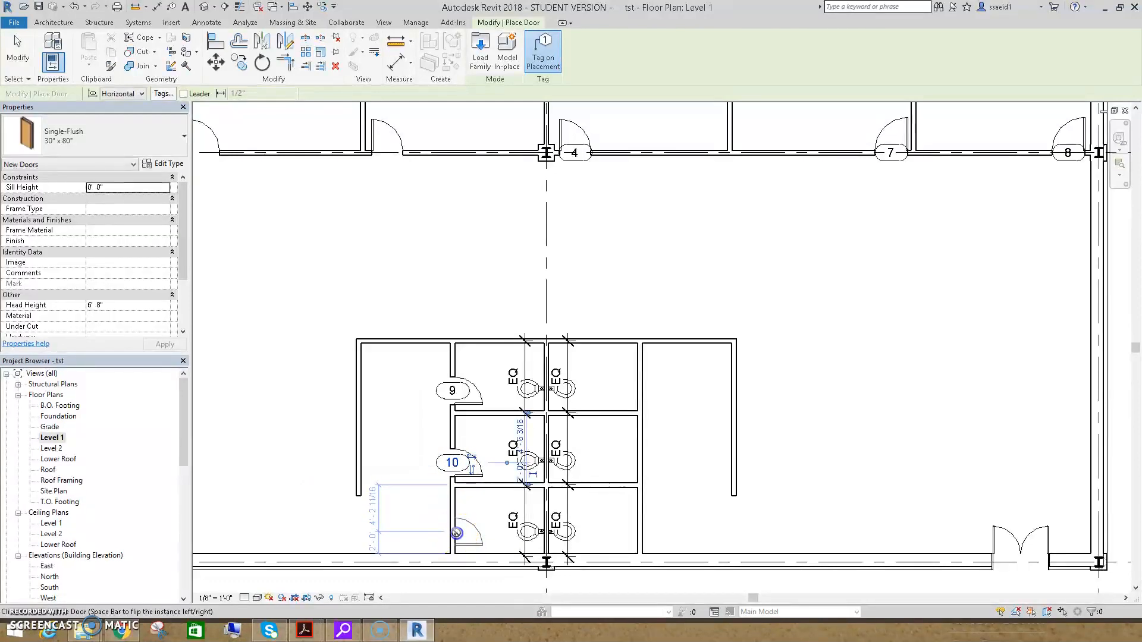
click(456, 533)
middle_drag(472, 472, 353, 411)
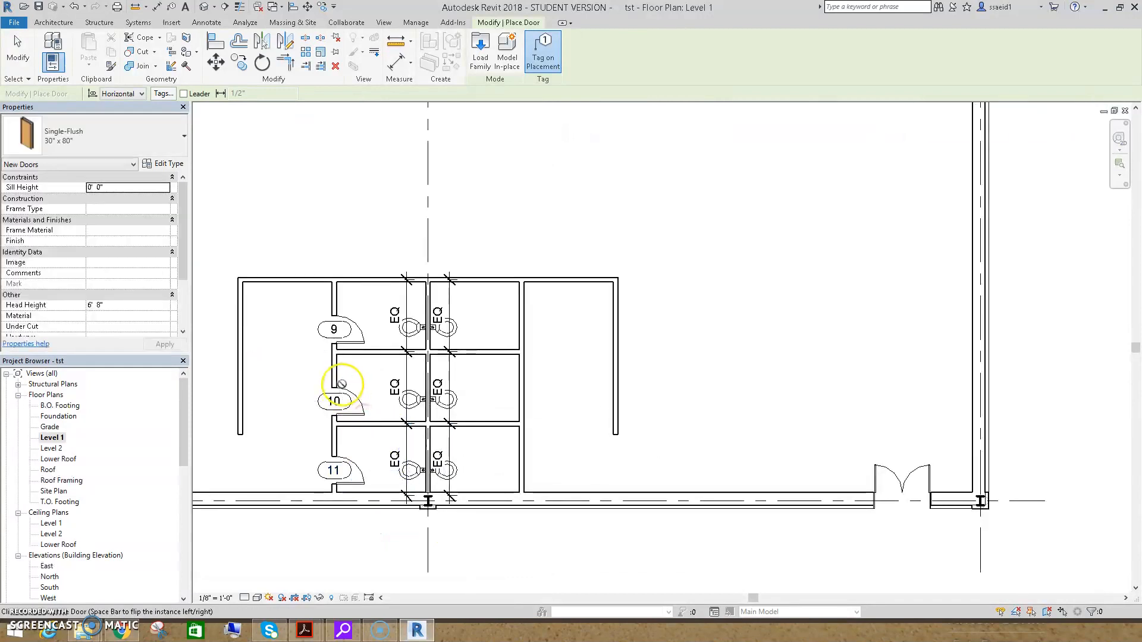
key(Escape)
Mirror the three west stall doors about grid line 2 onto the east stalls
click(360, 333)
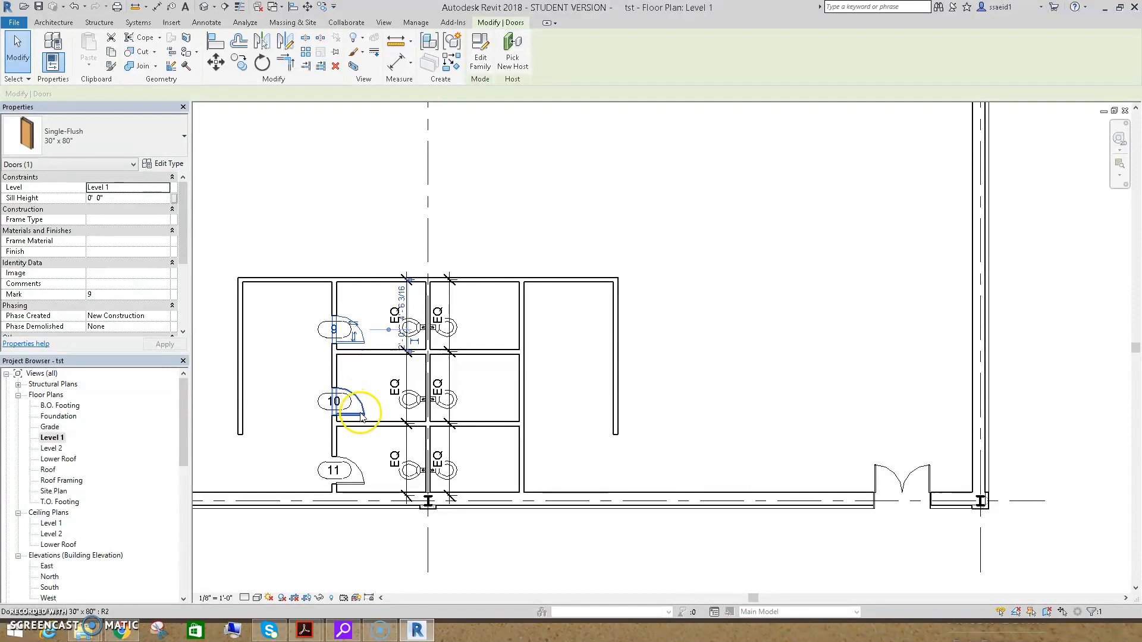
ctrl+click(360, 408)
ctrl+click(361, 475)
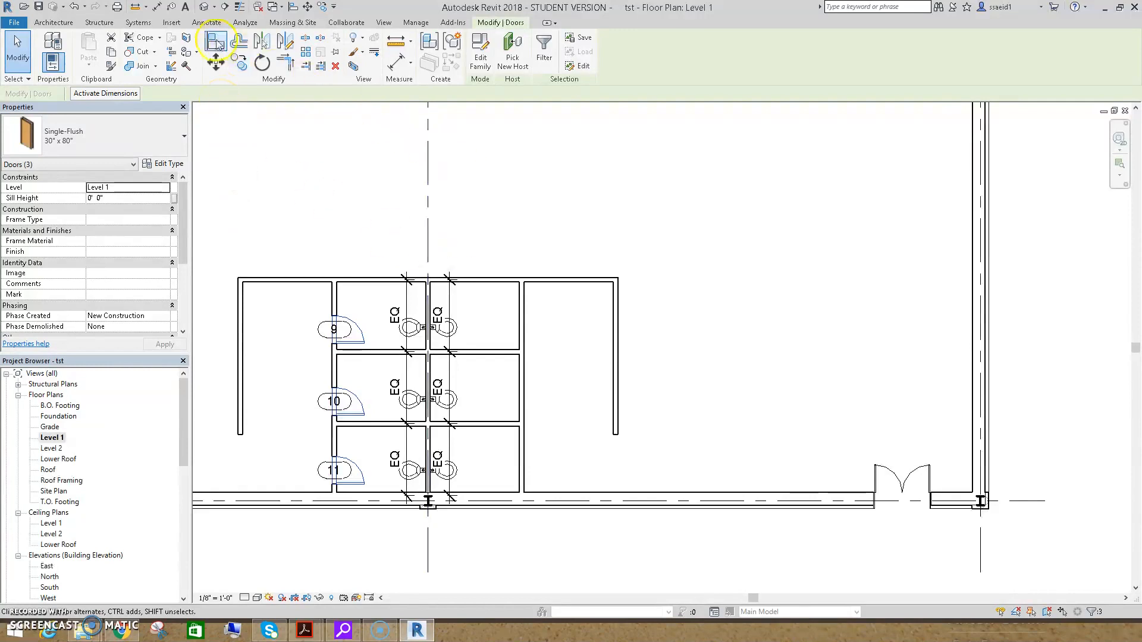
click(262, 40)
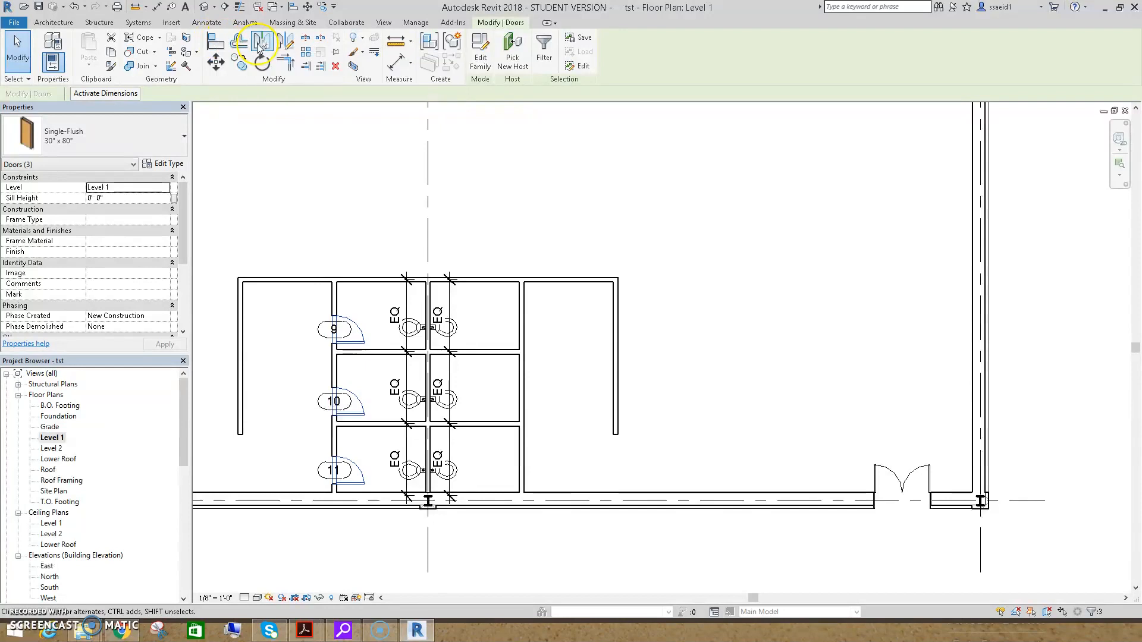
click(428, 570)
middle_drag(427, 570, 425, 453)
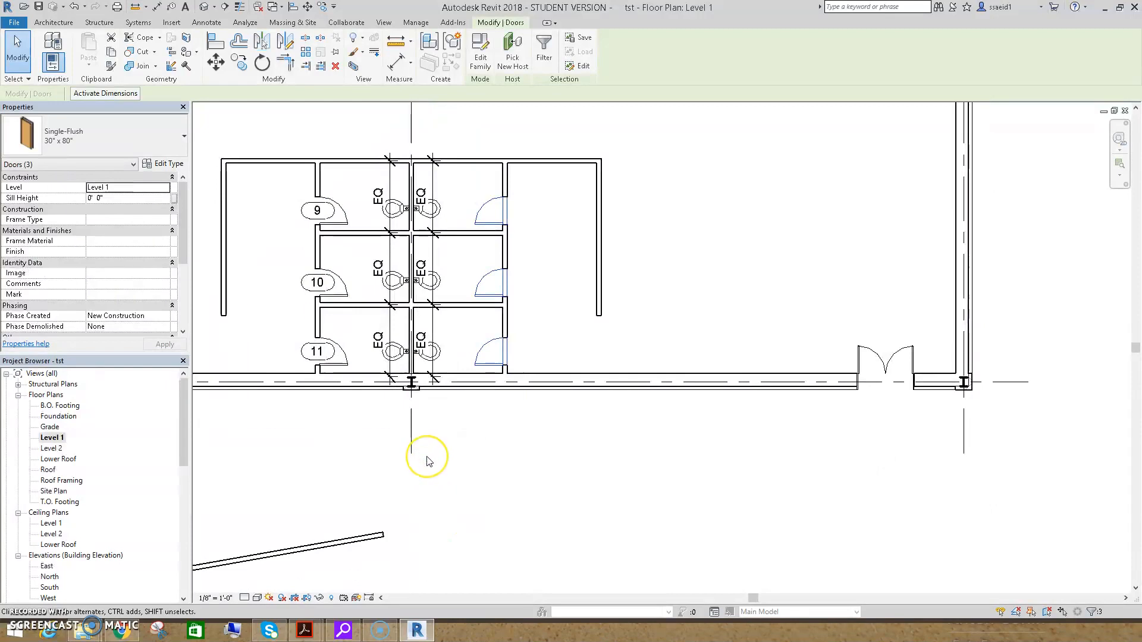
Place a Fixed 36" x 48" window in the north wall of the northwest room, about 8'-9" from the room's east partition
click(447, 485)
scroll(472, 434, down, 1)
middle_drag(472, 434, 539, 463)
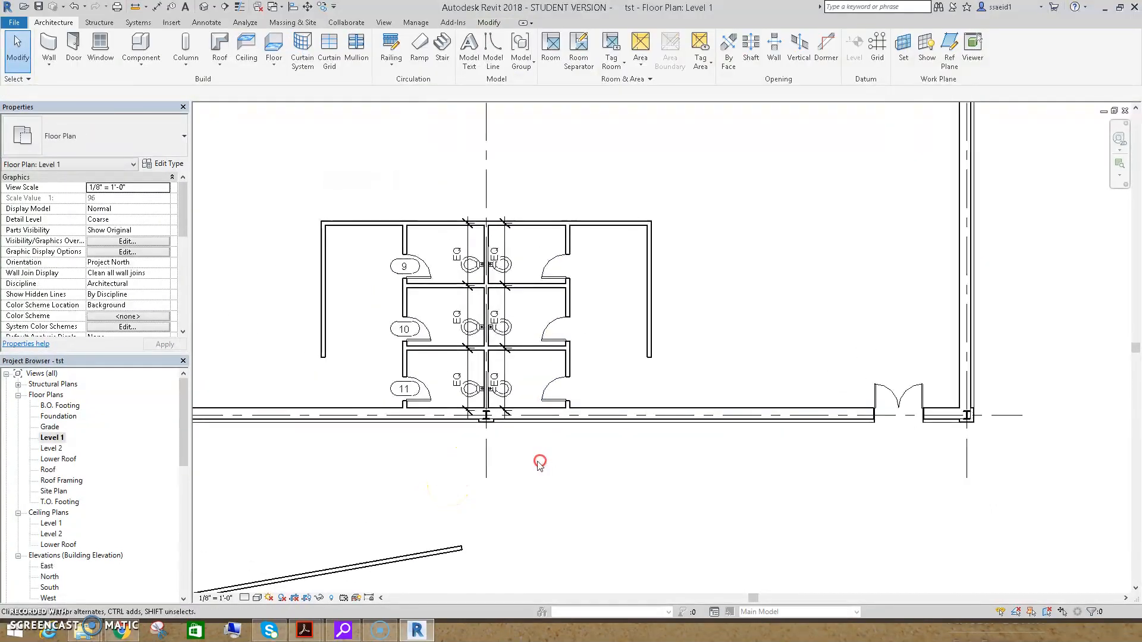
scroll(502, 324, down, 2)
scroll(515, 243, down, 2)
scroll(543, 327, up, 1)
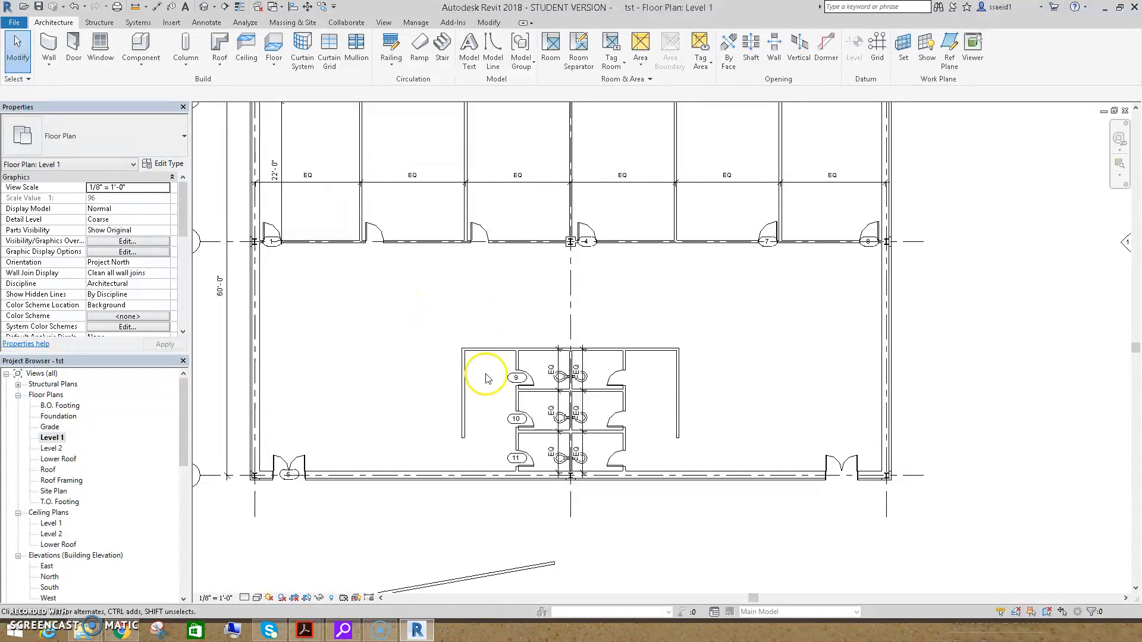
middle_drag(438, 249, 406, 411)
scroll(326, 390, down, 1)
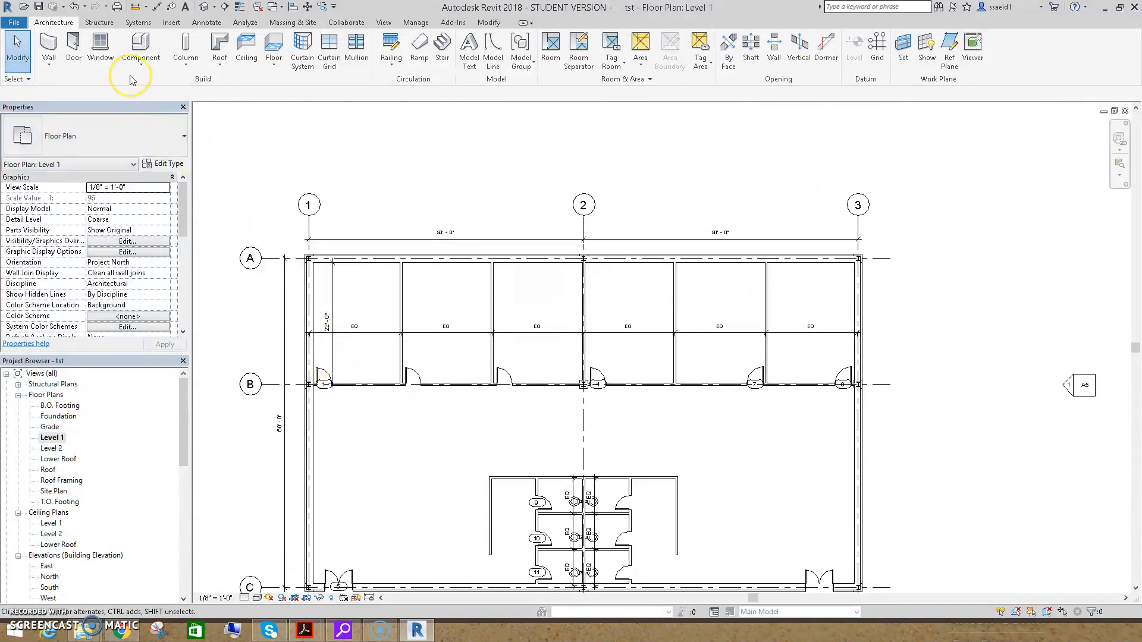
click(101, 47)
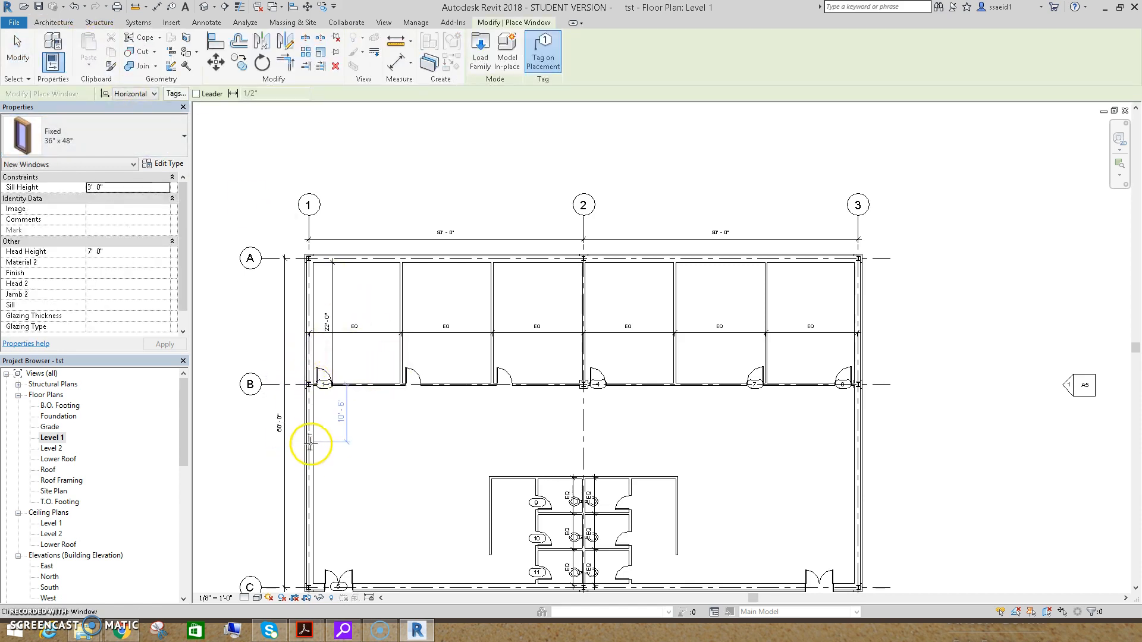
scroll(355, 260, up, 2)
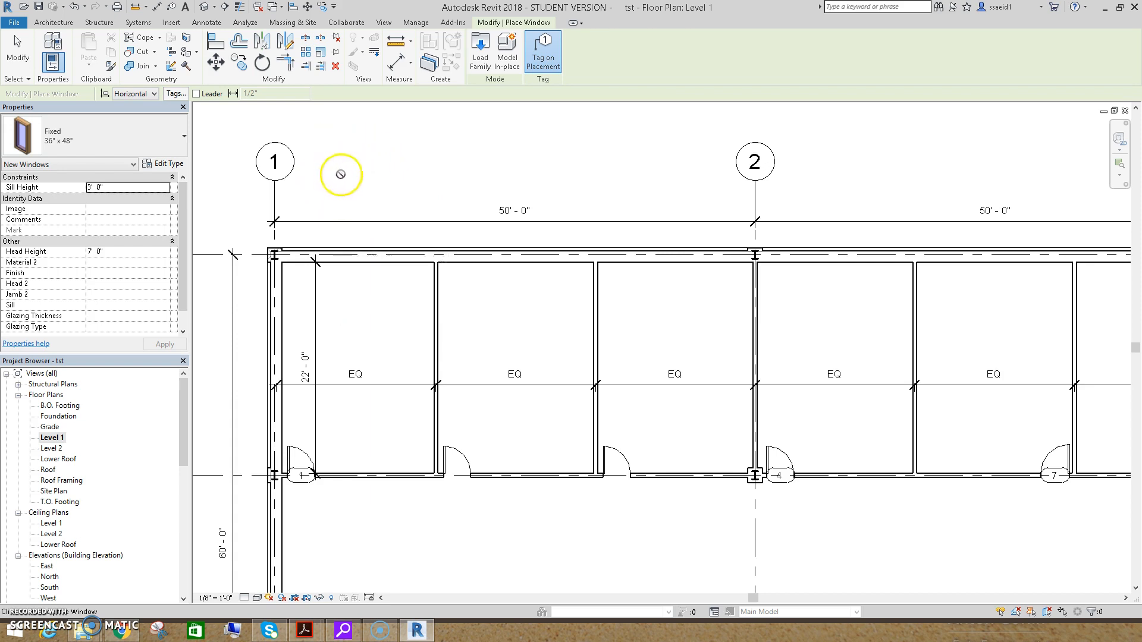
click(357, 252)
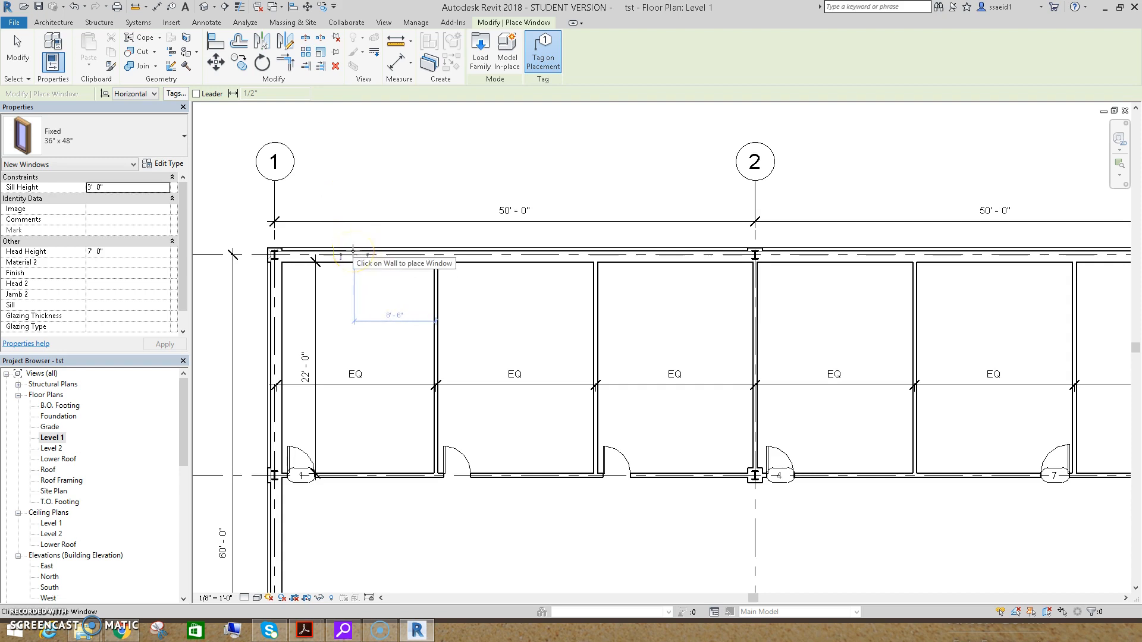
scroll(354, 250, up, 3)
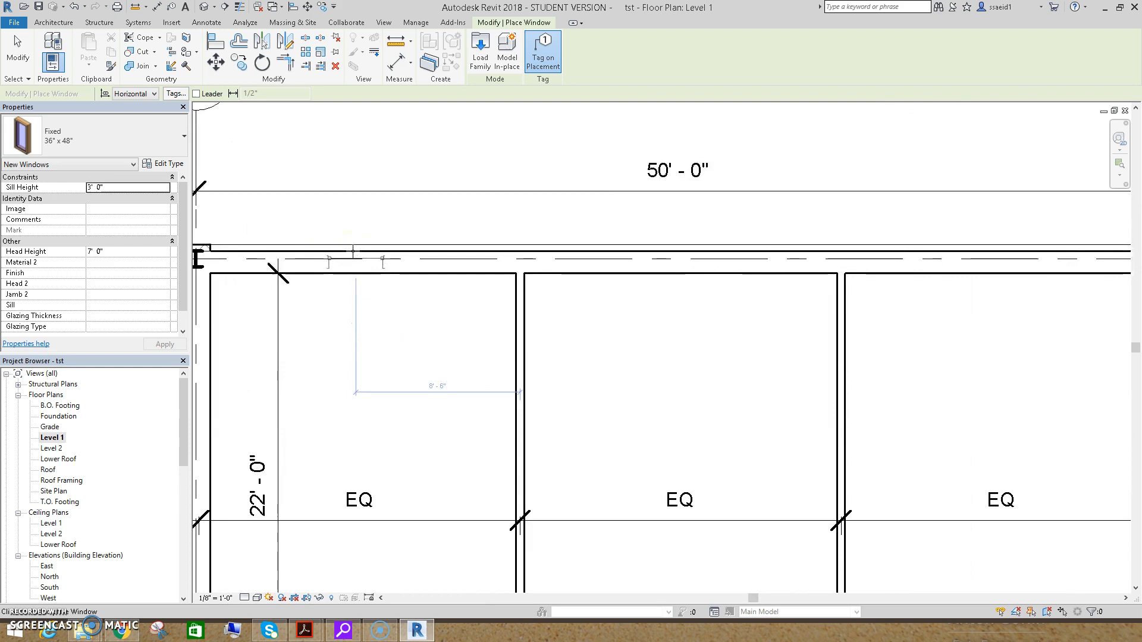
click(358, 252)
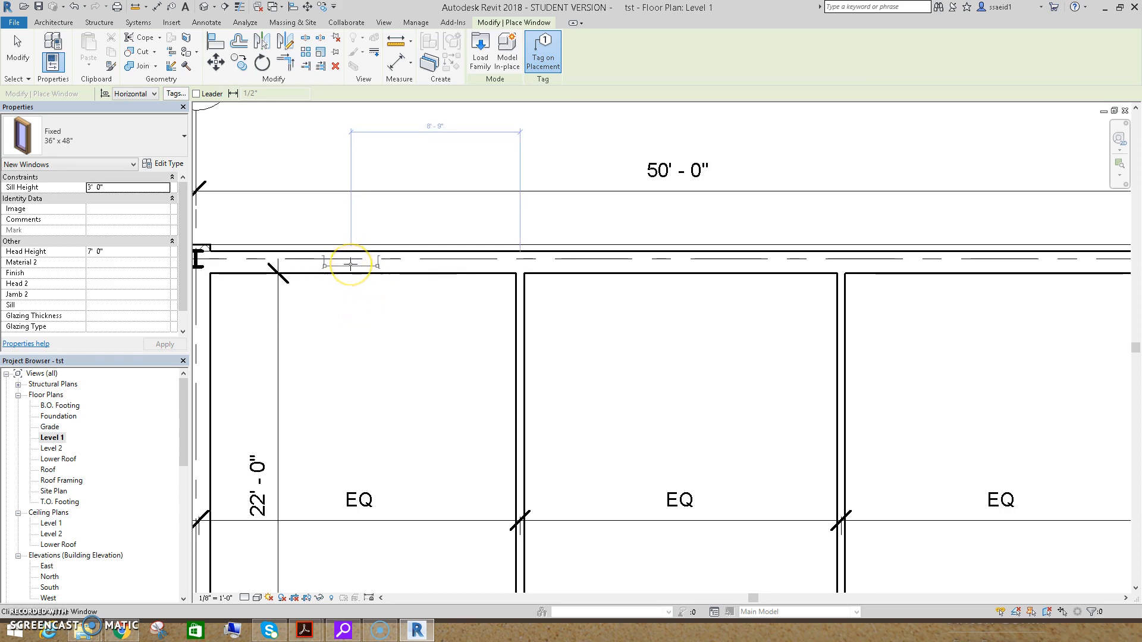
click(351, 263)
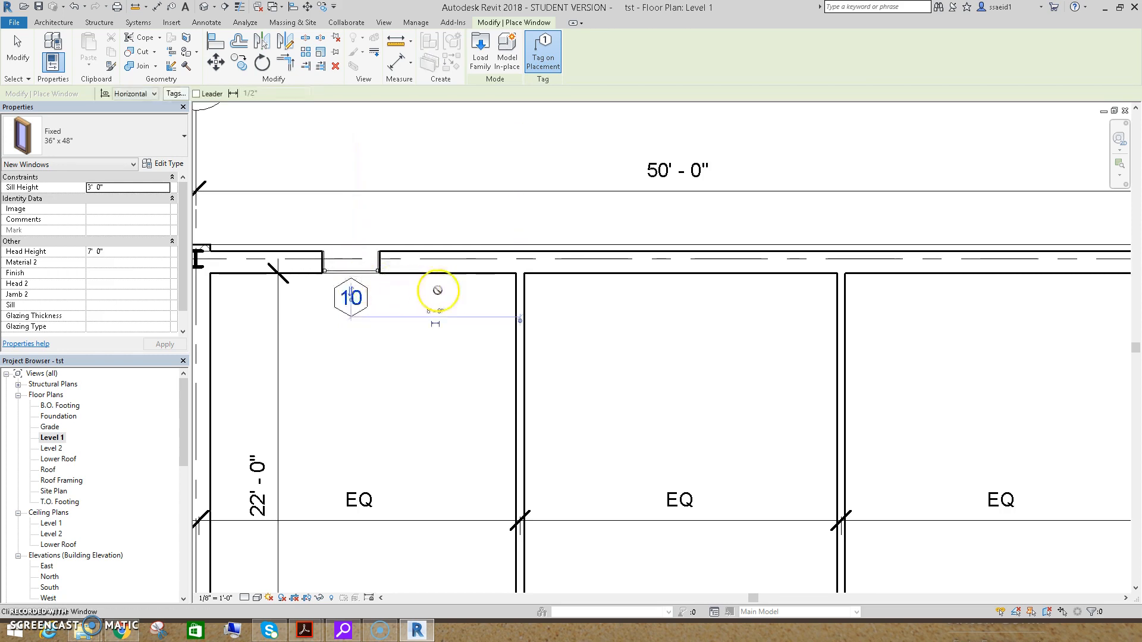
Place Fixed 36" x 48" windows in the north wall of the second and third rooms from the west, each centered between the room's side walls
scroll(461, 281, down, 2)
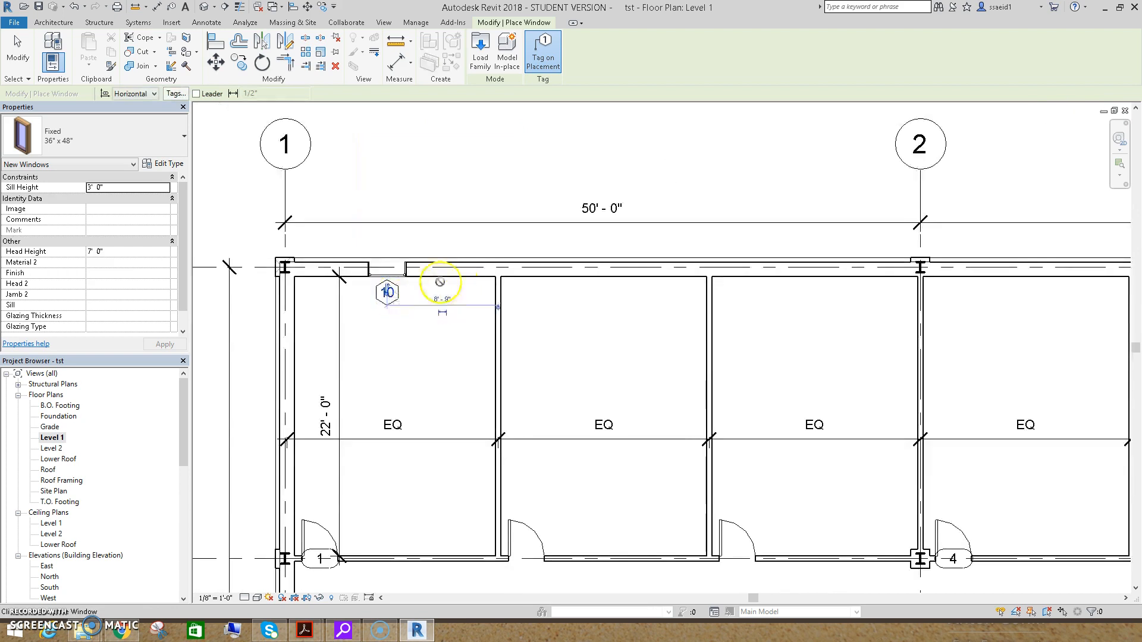
click(606, 272)
middle_drag(765, 298, 510, 273)
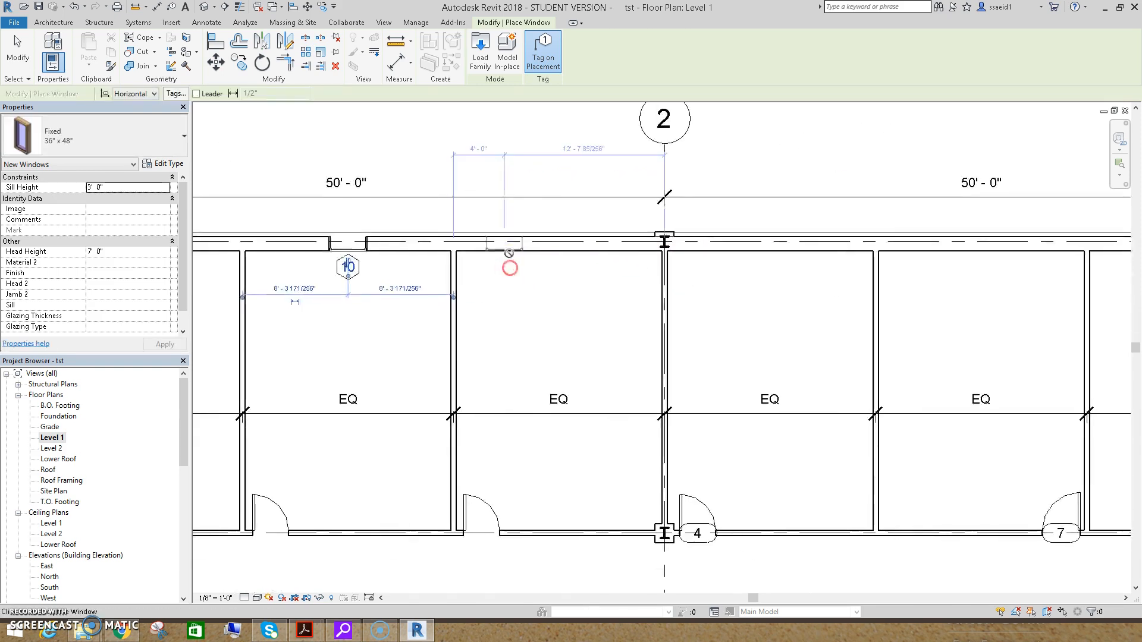
click(559, 247)
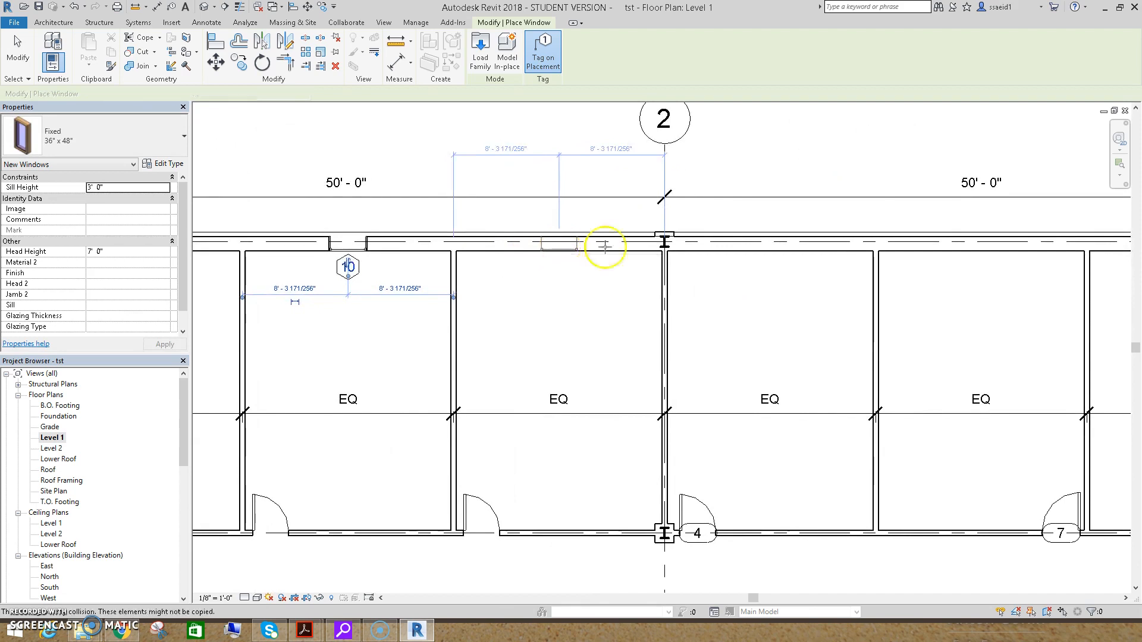
Place Fixed 36" x 48" windows in the north wall of the three rooms between grid lines 2 and 3, one near each room's middle
click(775, 245)
middle_drag(892, 298, 597, 295)
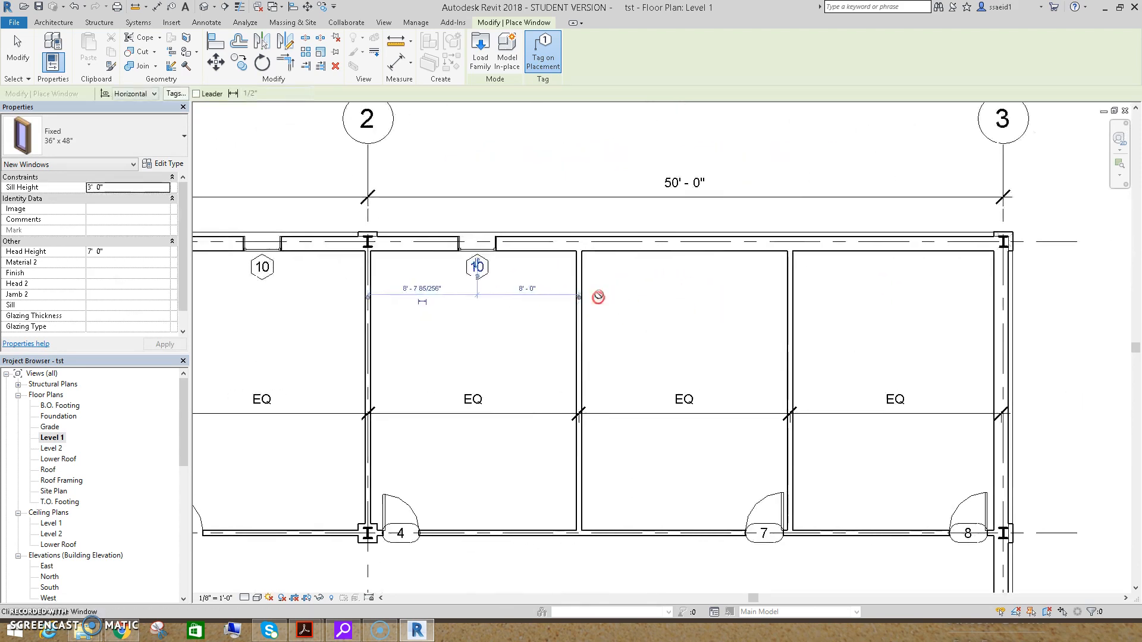
click(689, 241)
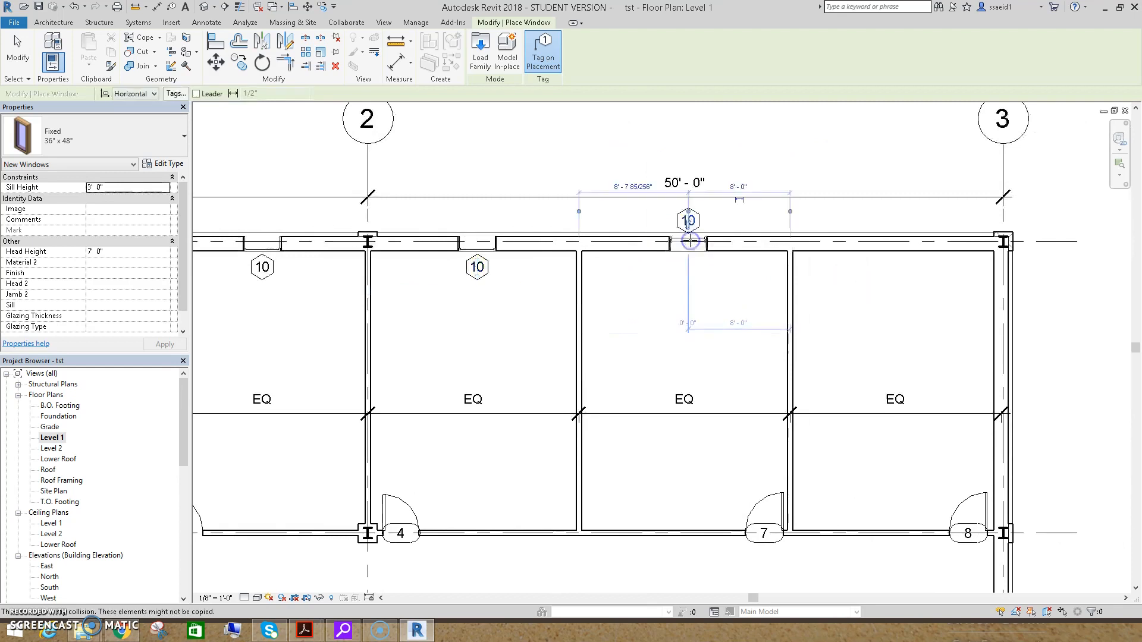
click(907, 244)
scroll(726, 261, down, 1)
scroll(750, 285, down, 1)
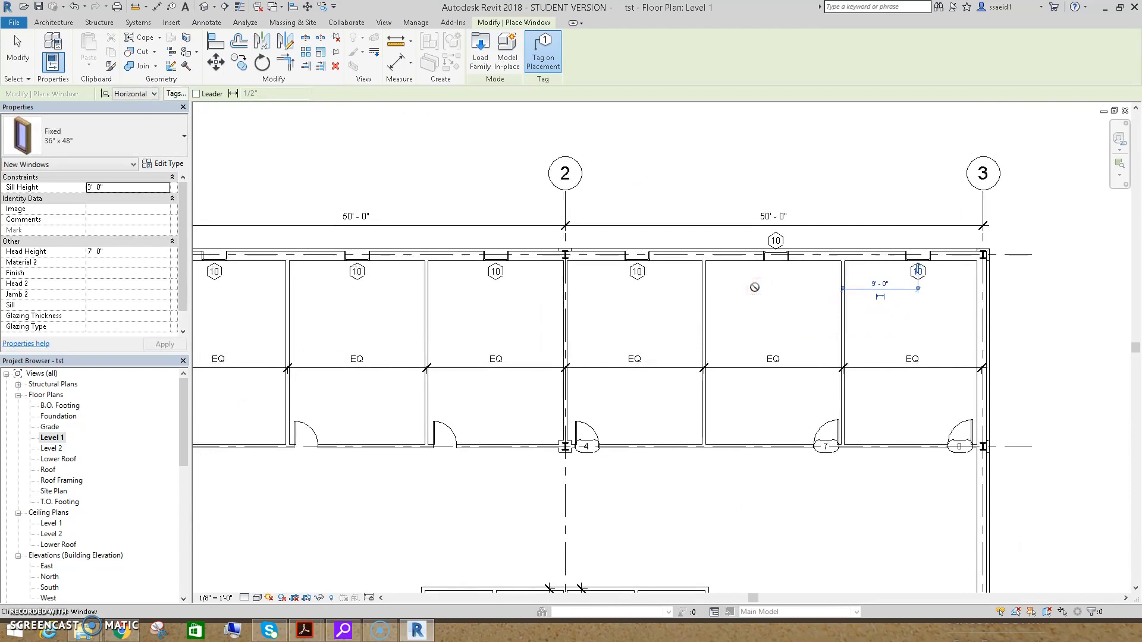
middle_drag(485, 293, 490, 359)
scroll(591, 351, down, 2)
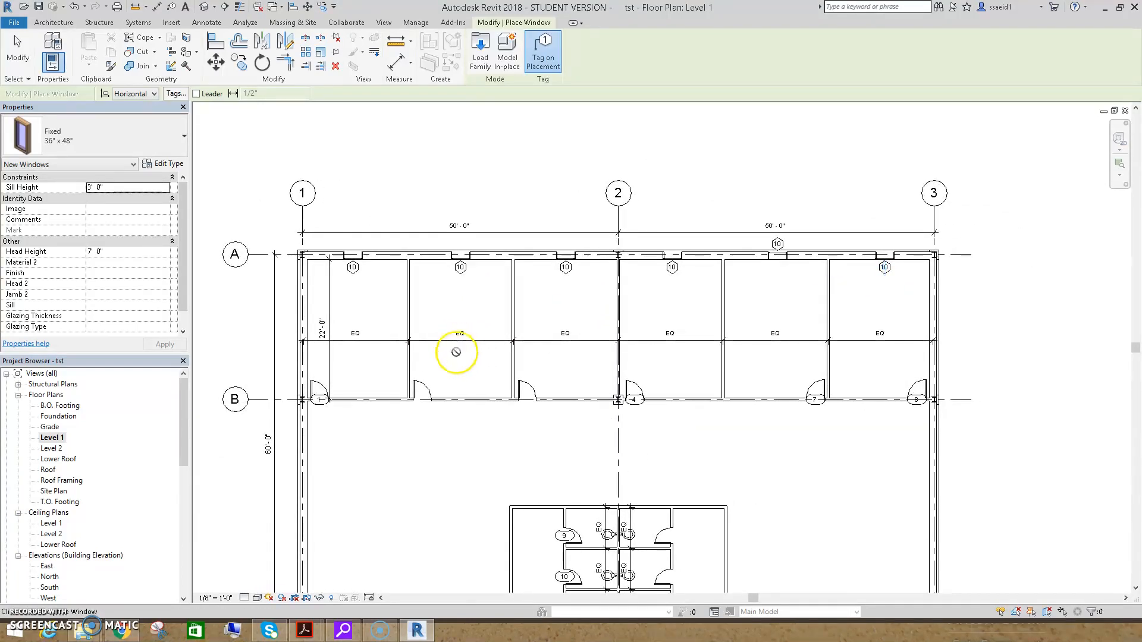
key(Escape)
key(Escape)
scroll(370, 337, down, 1)
middle_drag(415, 392, 359, 310)
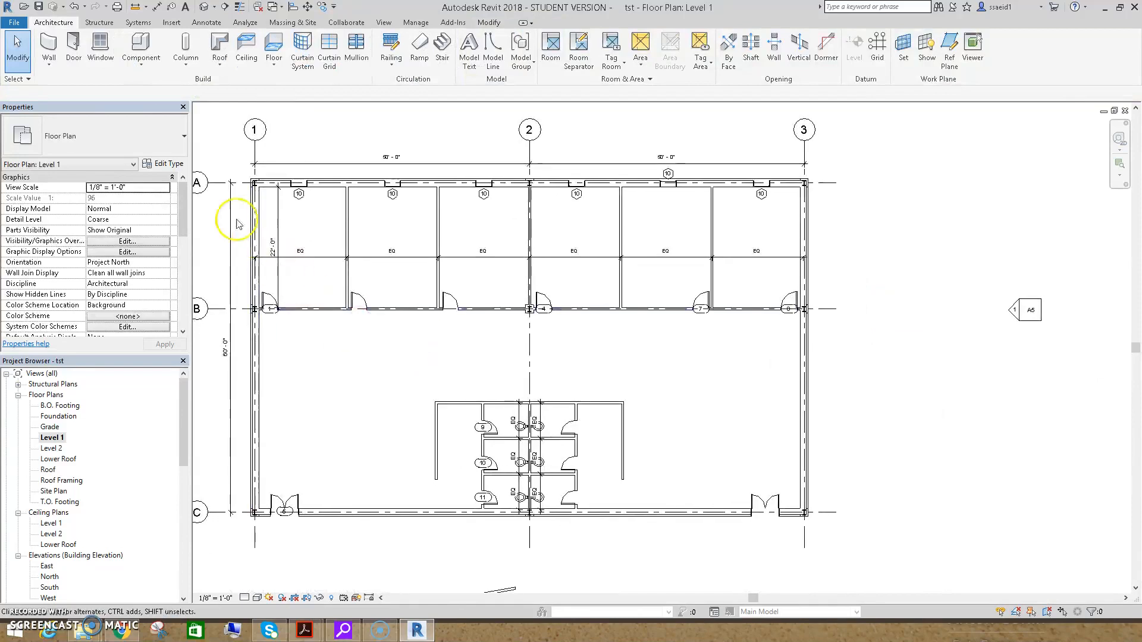
Start loading window families for placement and open the Windows folder of the US Imperial library
click(102, 45)
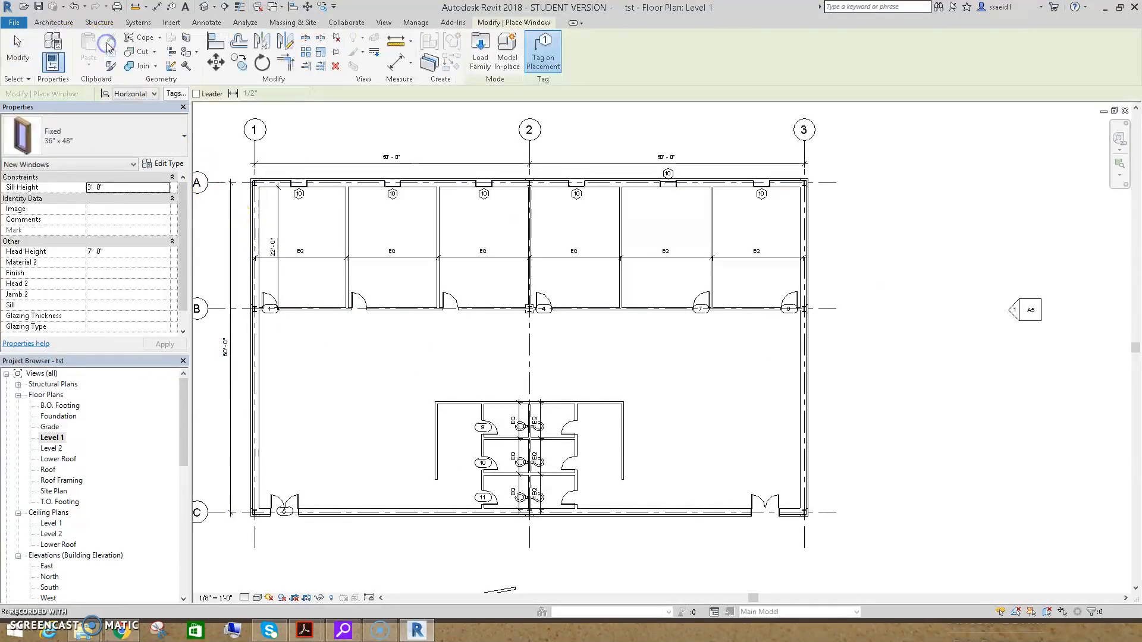
click(172, 137)
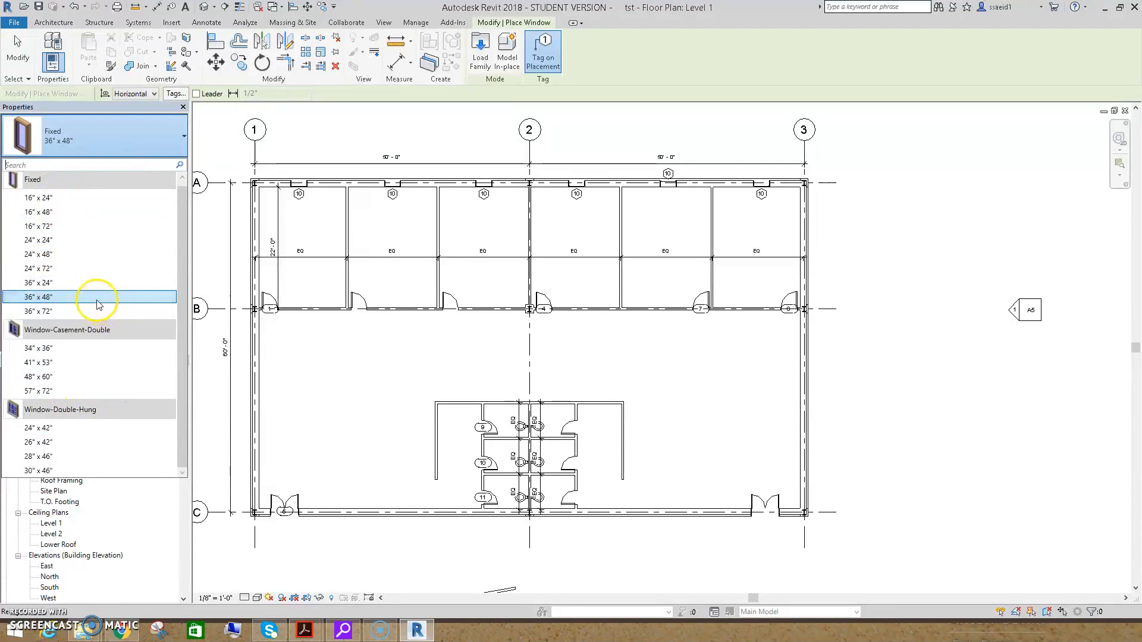
mouse_move(96, 302)
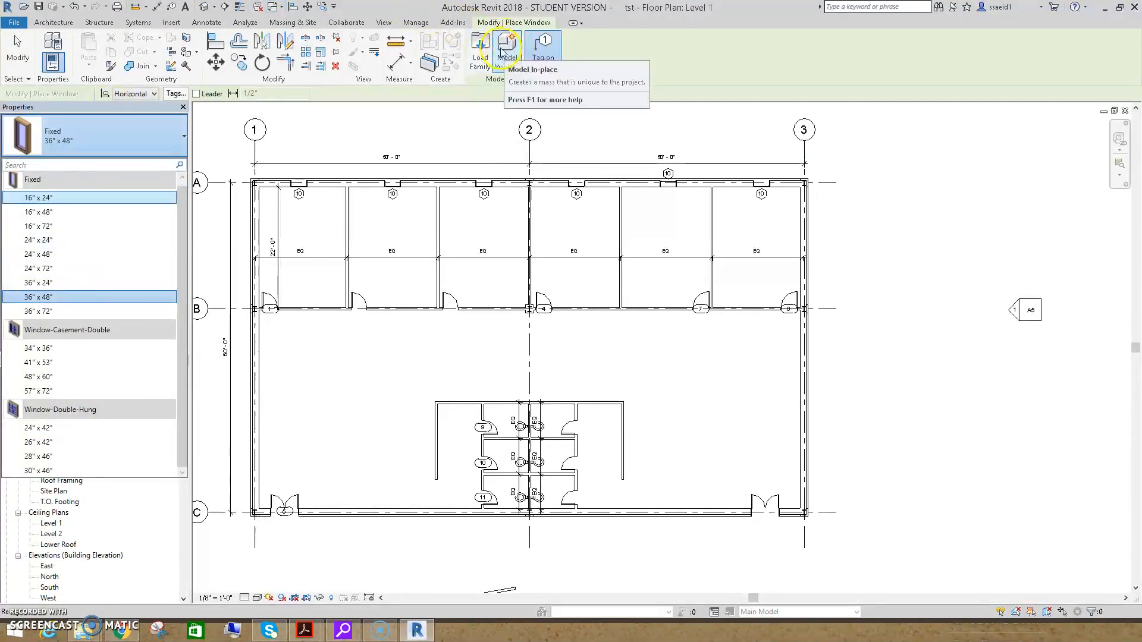
click(482, 45)
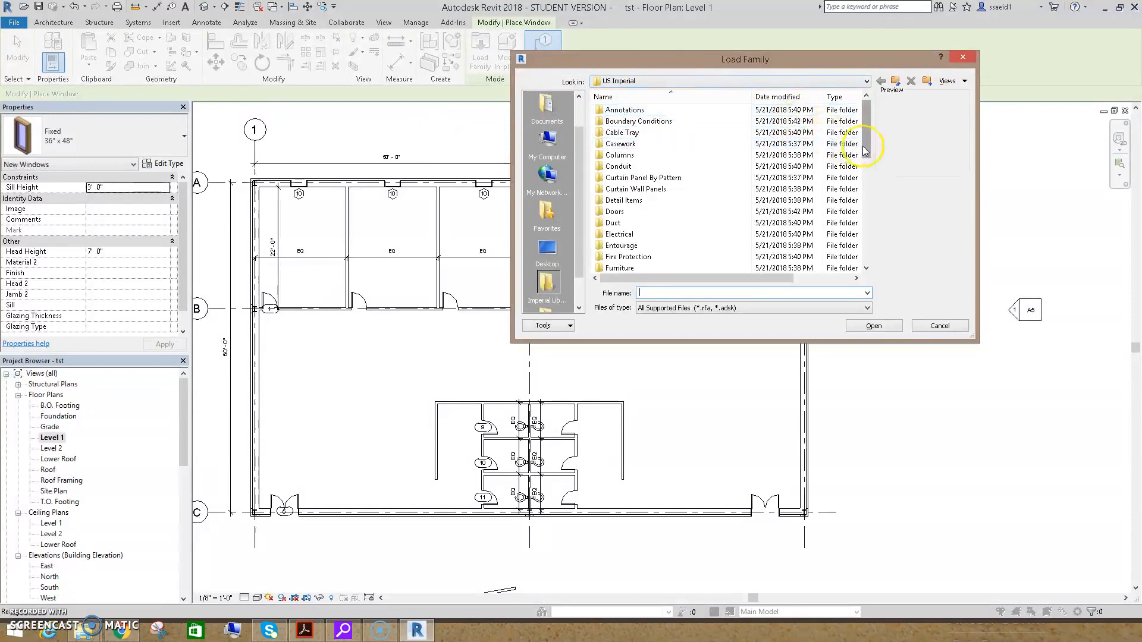
click(613, 212)
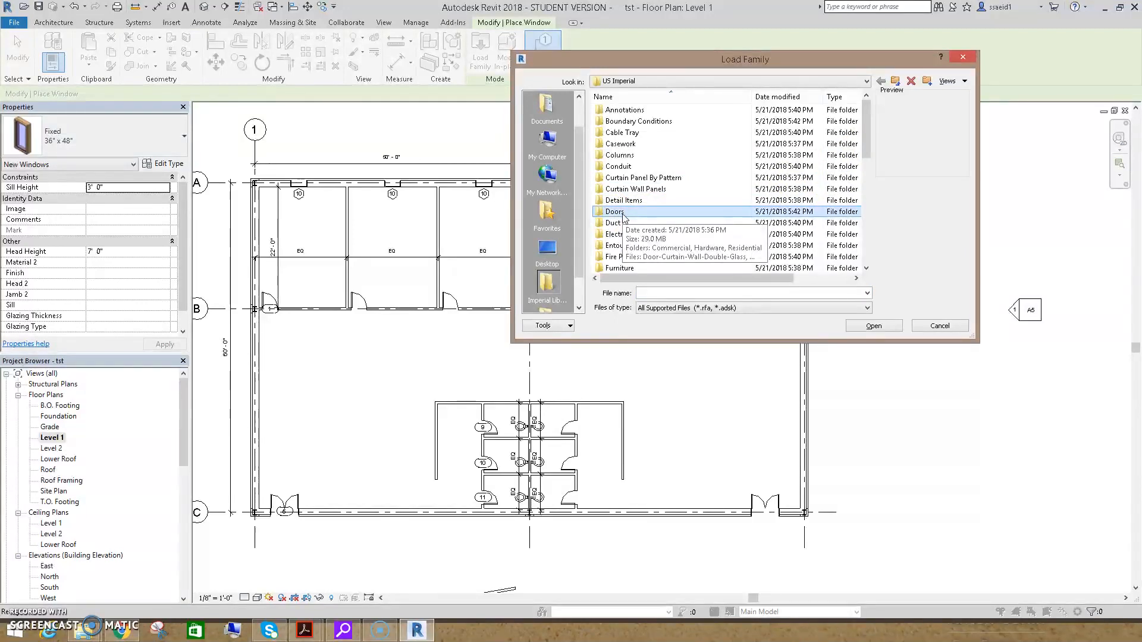
click(629, 222)
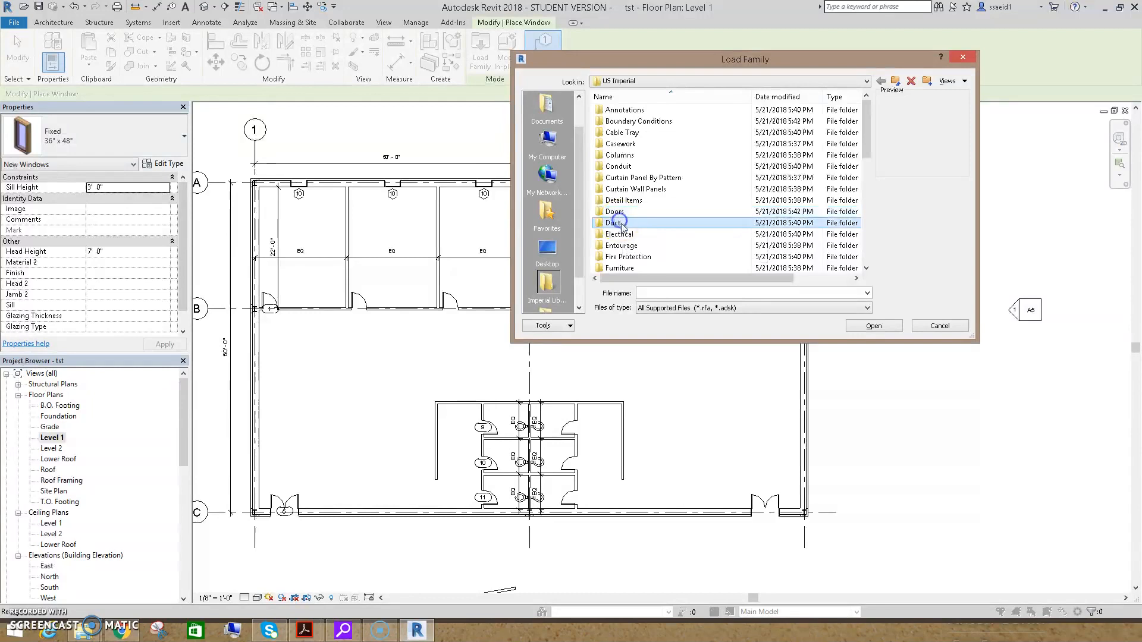
scroll(630, 226, down, 3)
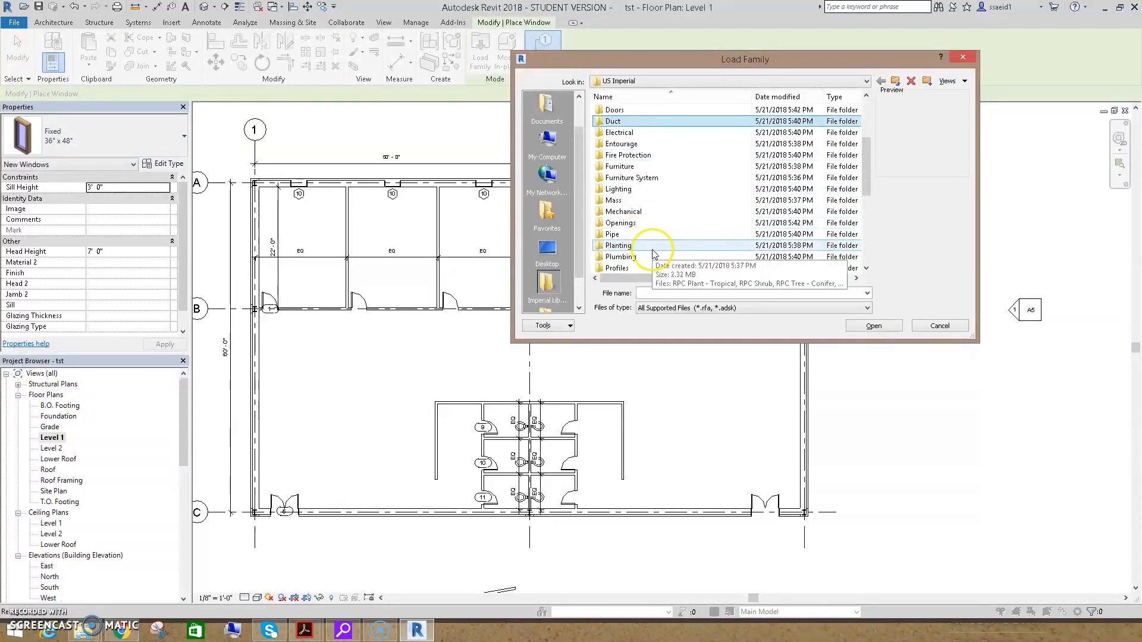
scroll(635, 229, down, 5)
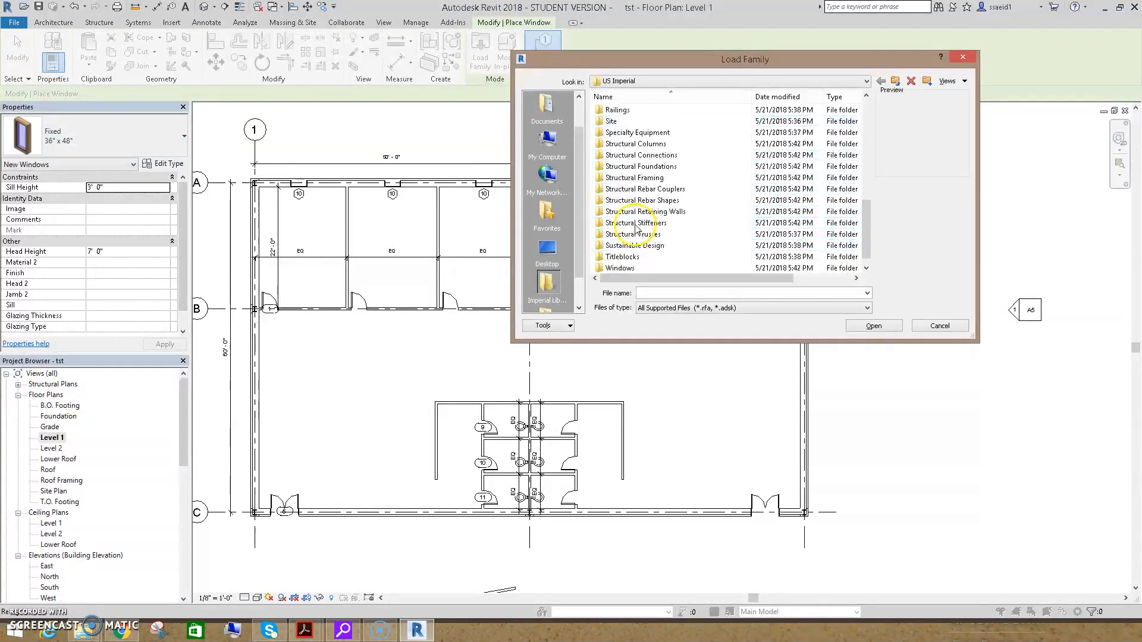
click(621, 257)
double_click(621, 257)
scroll(643, 265, down, 5)
scroll(654, 238, up, 5)
scroll(672, 205, down, 8)
scroll(672, 205, up, 8)
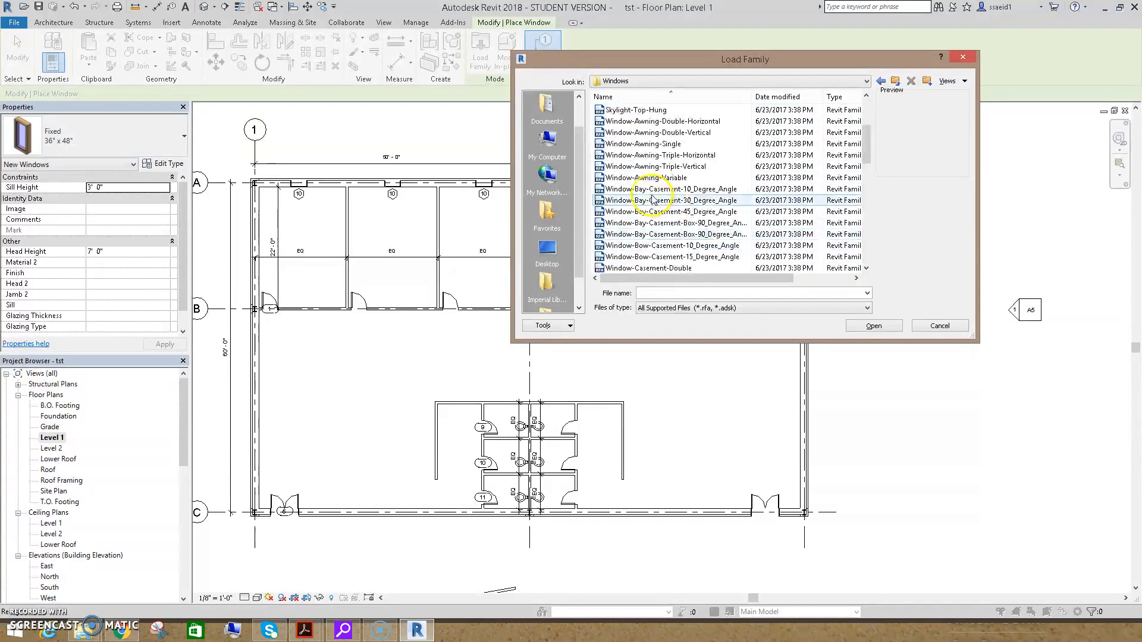
click(619, 110)
double_click(619, 111)
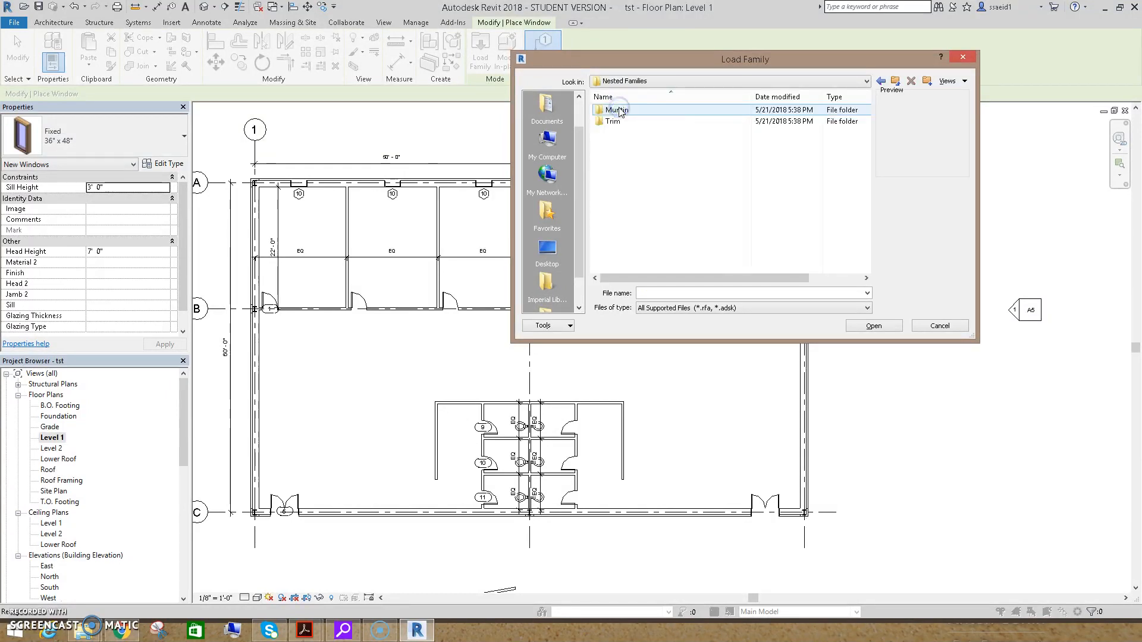
double_click(618, 111)
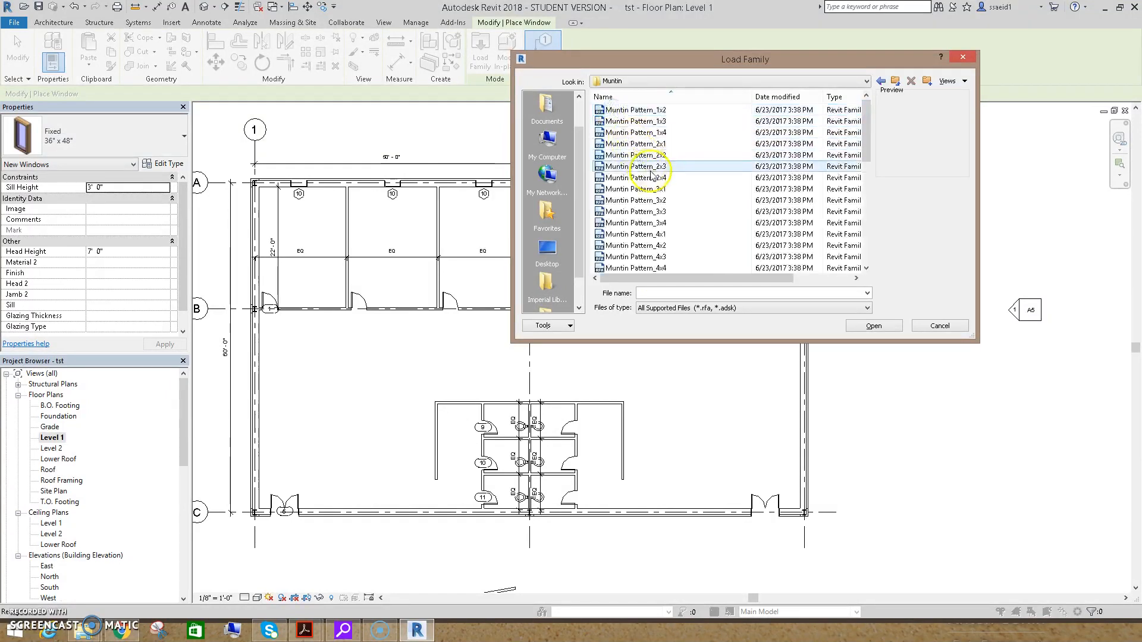
key(BackSpace)
key(BackSpace)
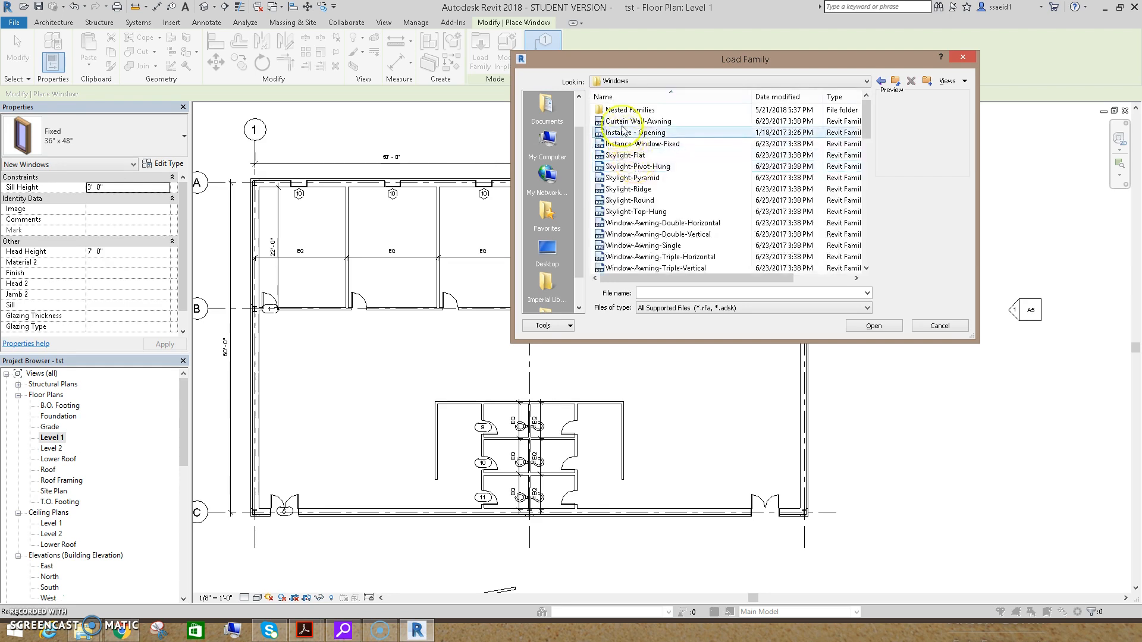
Load all families from Curtain Wall-Awning through Window-Square Opening in the Windows folder, accepting the default type selection
click(622, 122)
scroll(631, 149, down, 10)
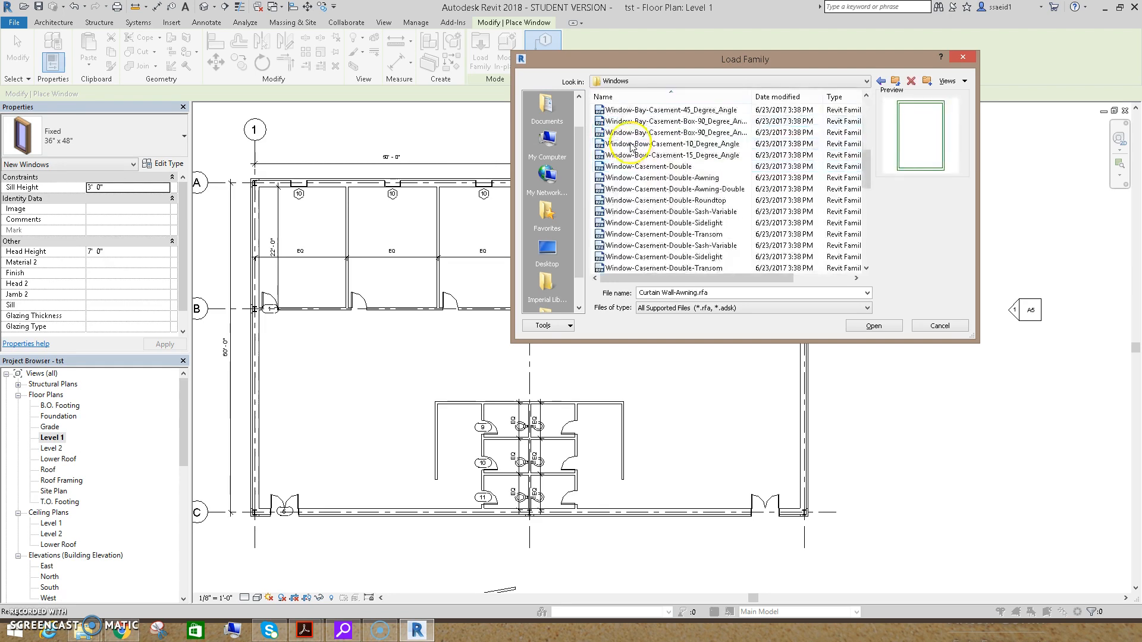
scroll(634, 148, down, 3)
click(648, 257)
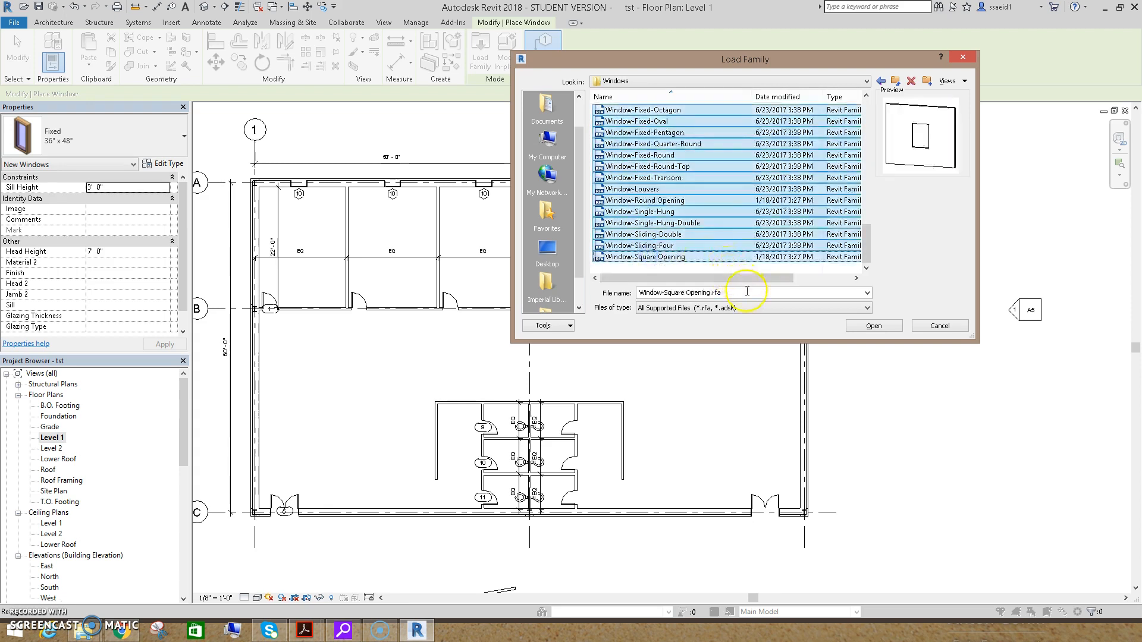
click(874, 326)
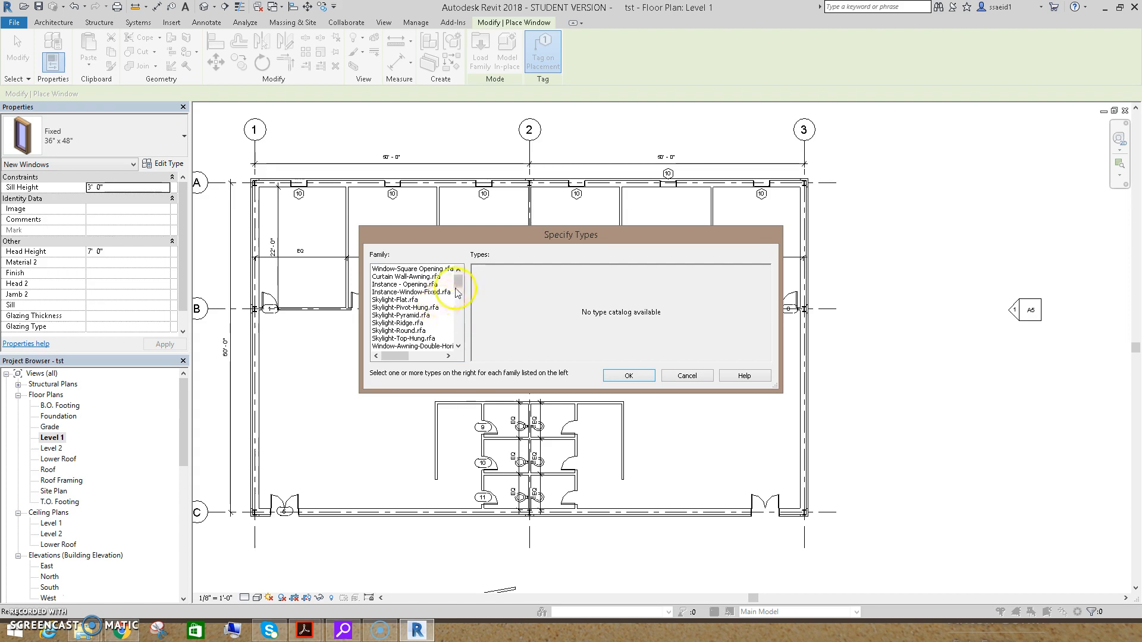
mouse_move(458, 288)
mouse_down()
mouse_move(467, 345)
mouse_move(466, 285)
mouse_up()
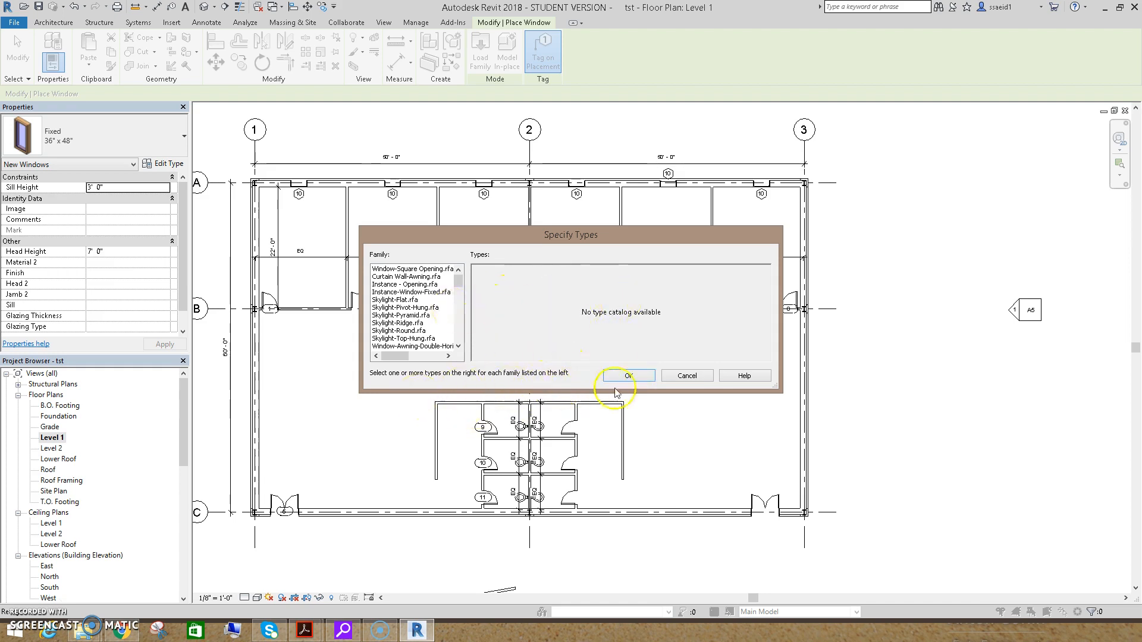
click(629, 376)
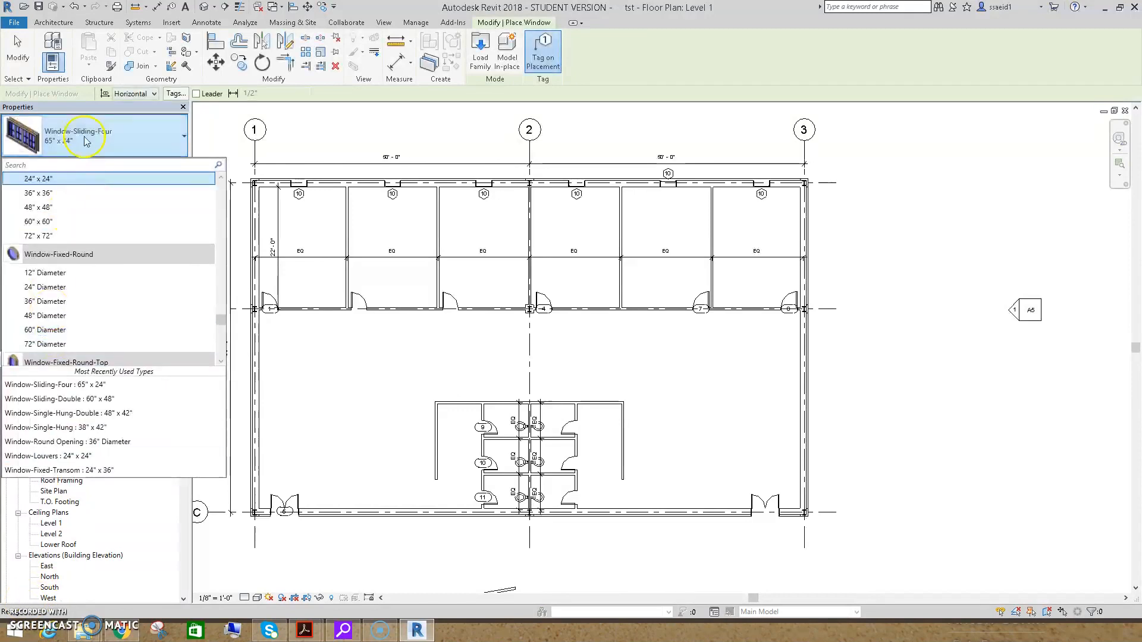
Place 48" x 42" Window-Single-Hung-Double windows between grids B and C: two in the west wall about 13'-6" apart, two in the east about 15'-6" apart
click(119, 133)
click(123, 135)
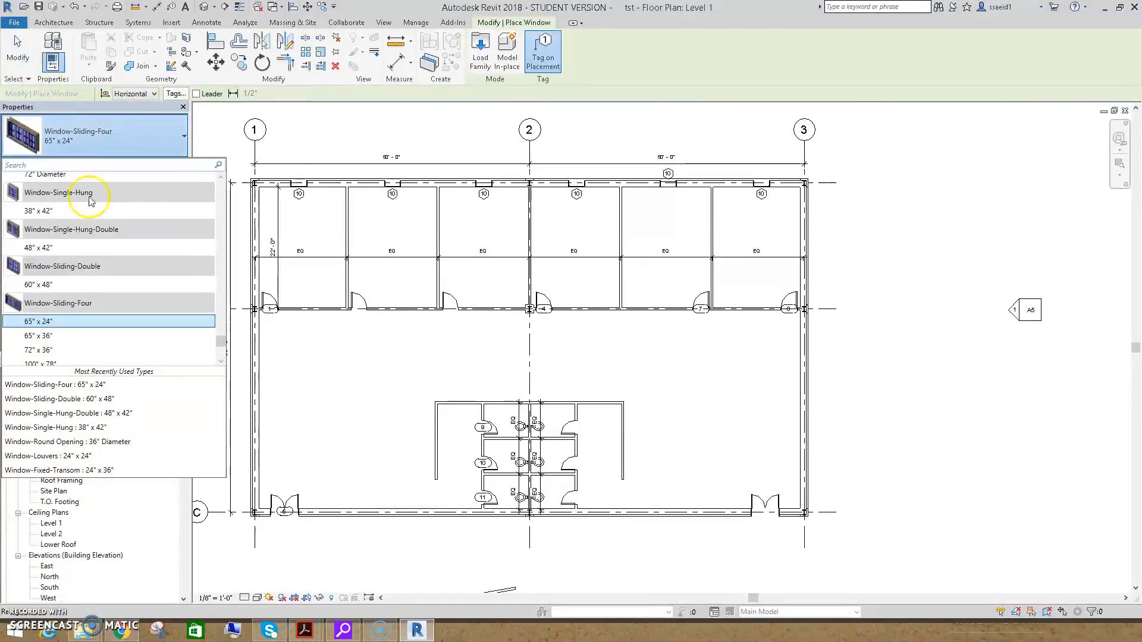
scroll(104, 292, down, 5)
scroll(104, 292, up, 5)
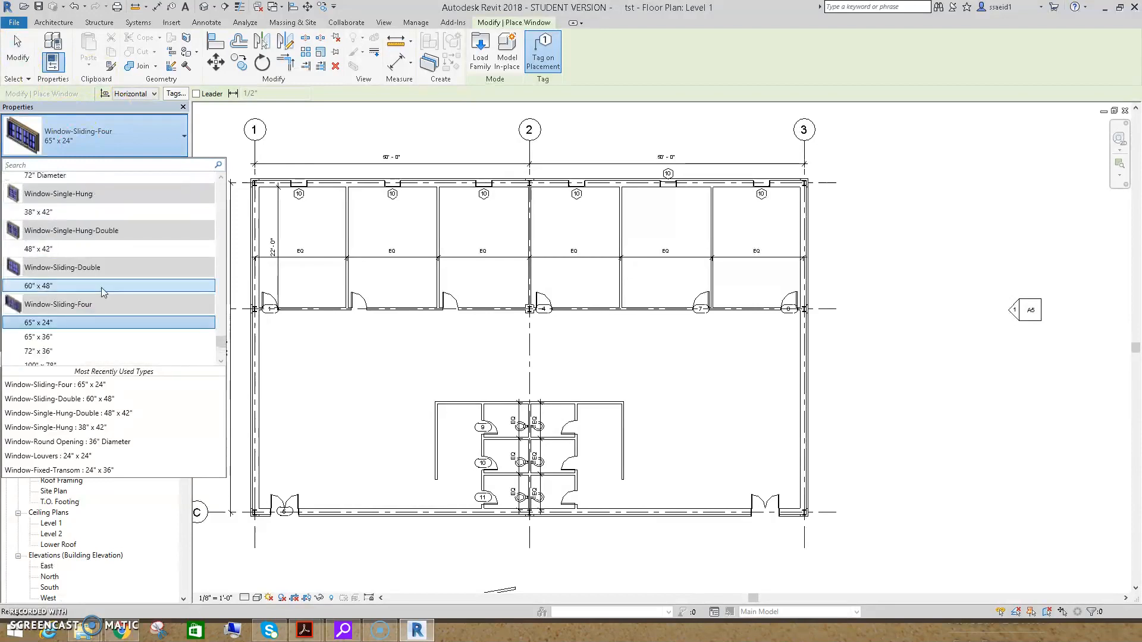
click(87, 249)
click(258, 362)
click(260, 436)
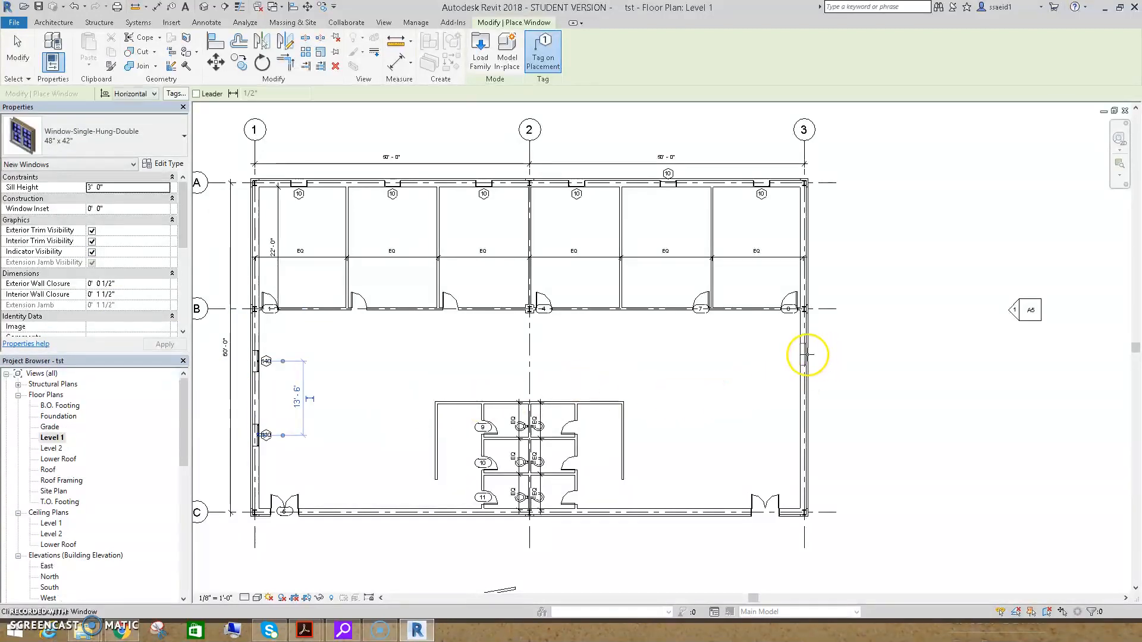
click(804, 356)
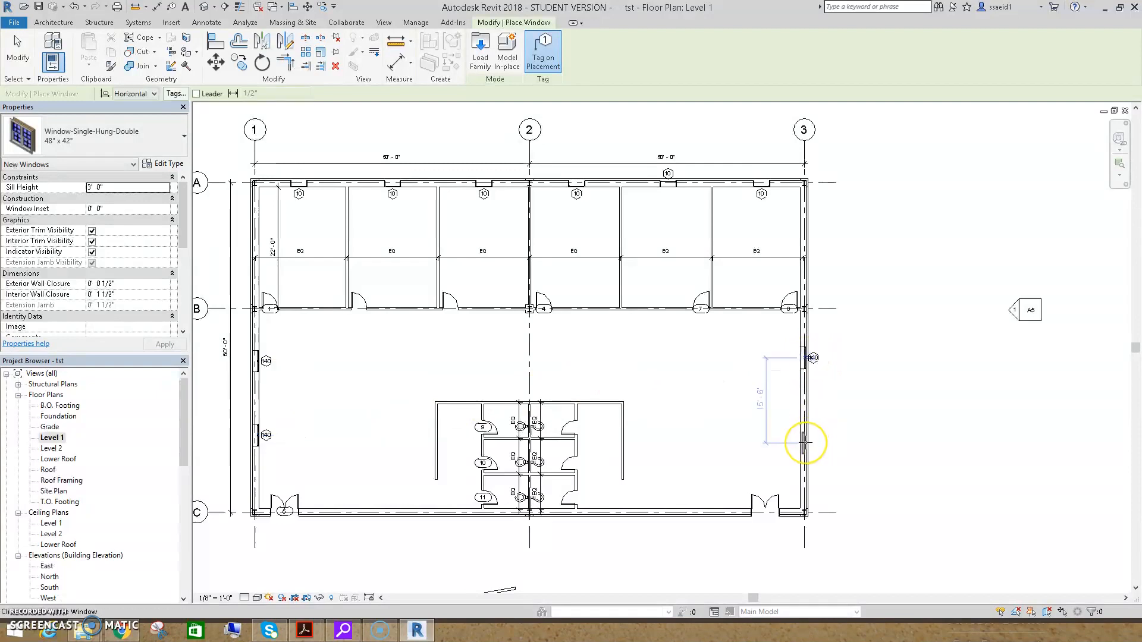
click(805, 443)
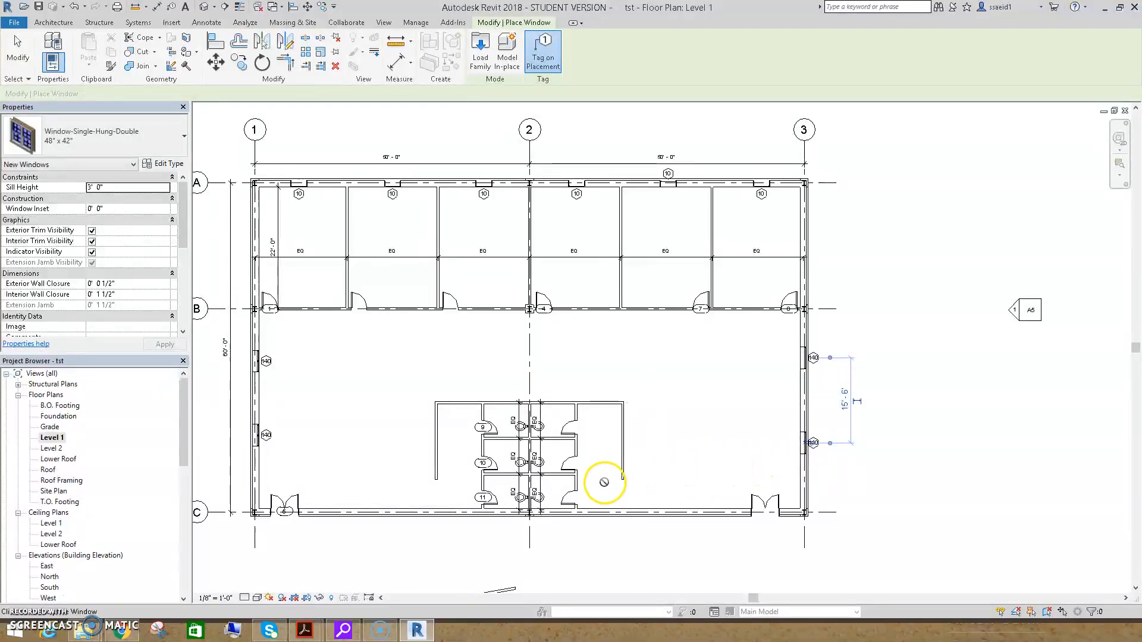